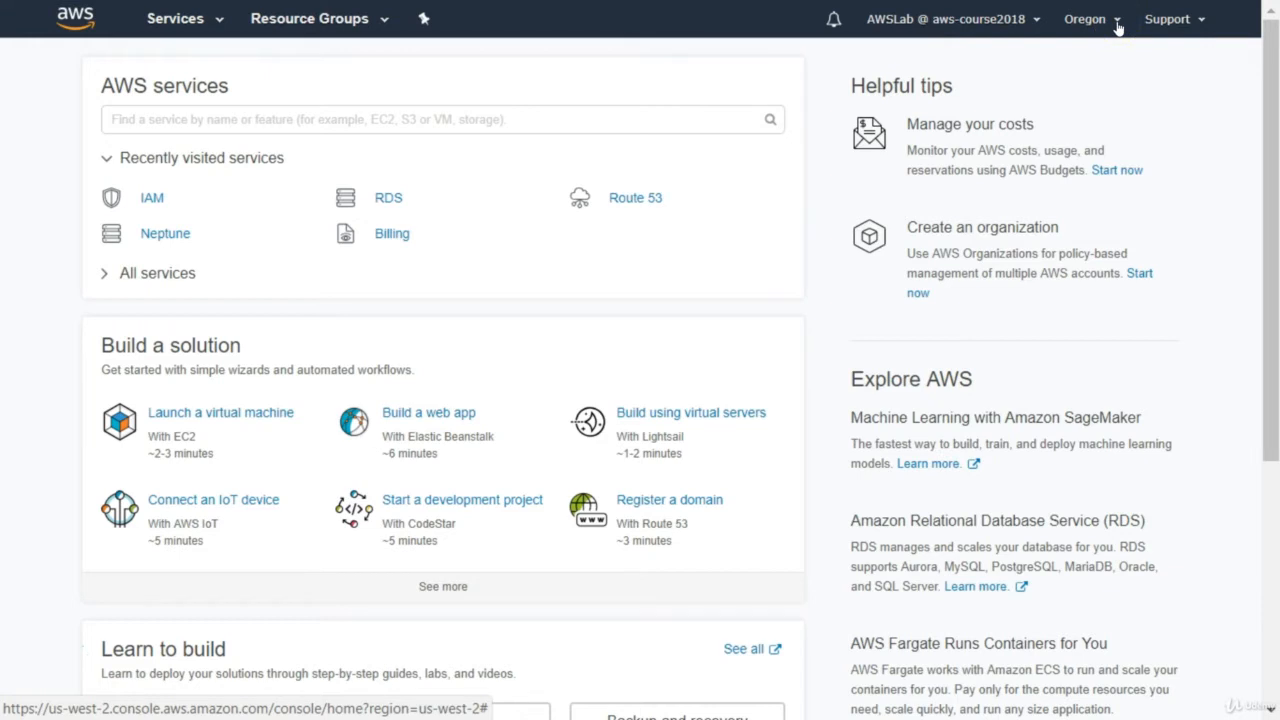
Switch the AWS console's region to Asia Pacific (Mumbai).
click(1118, 27)
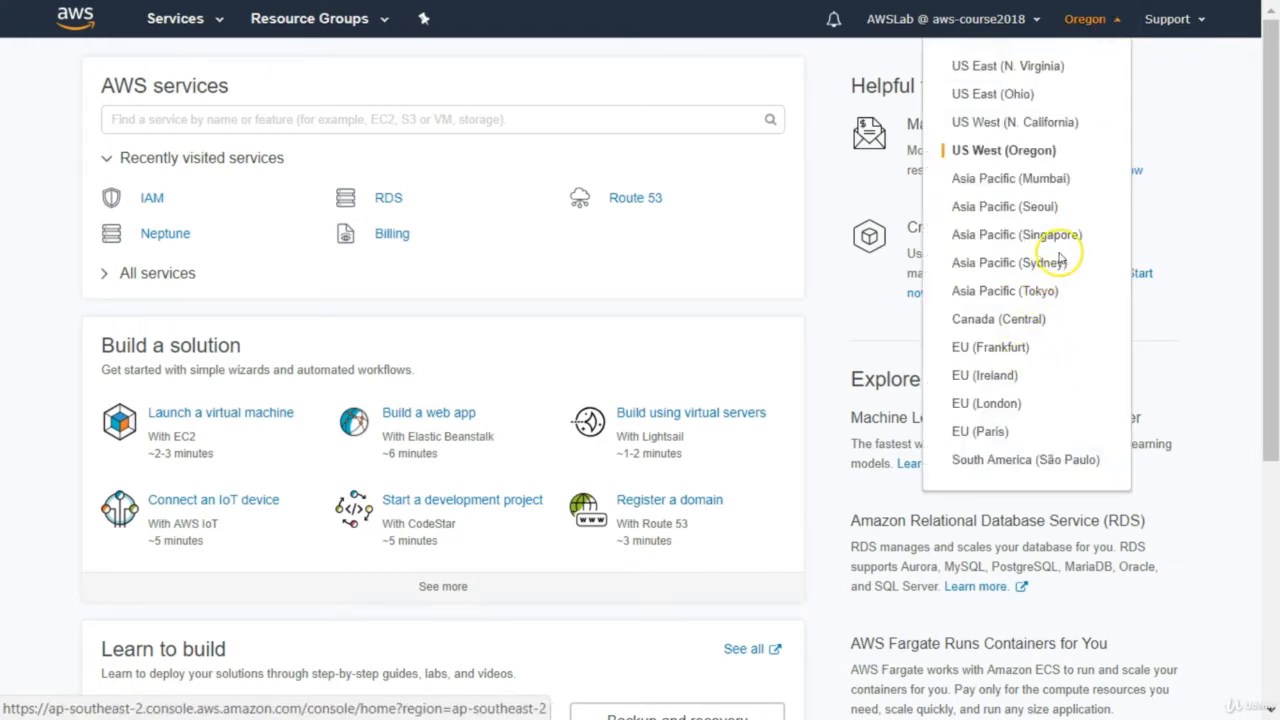
click(1020, 182)
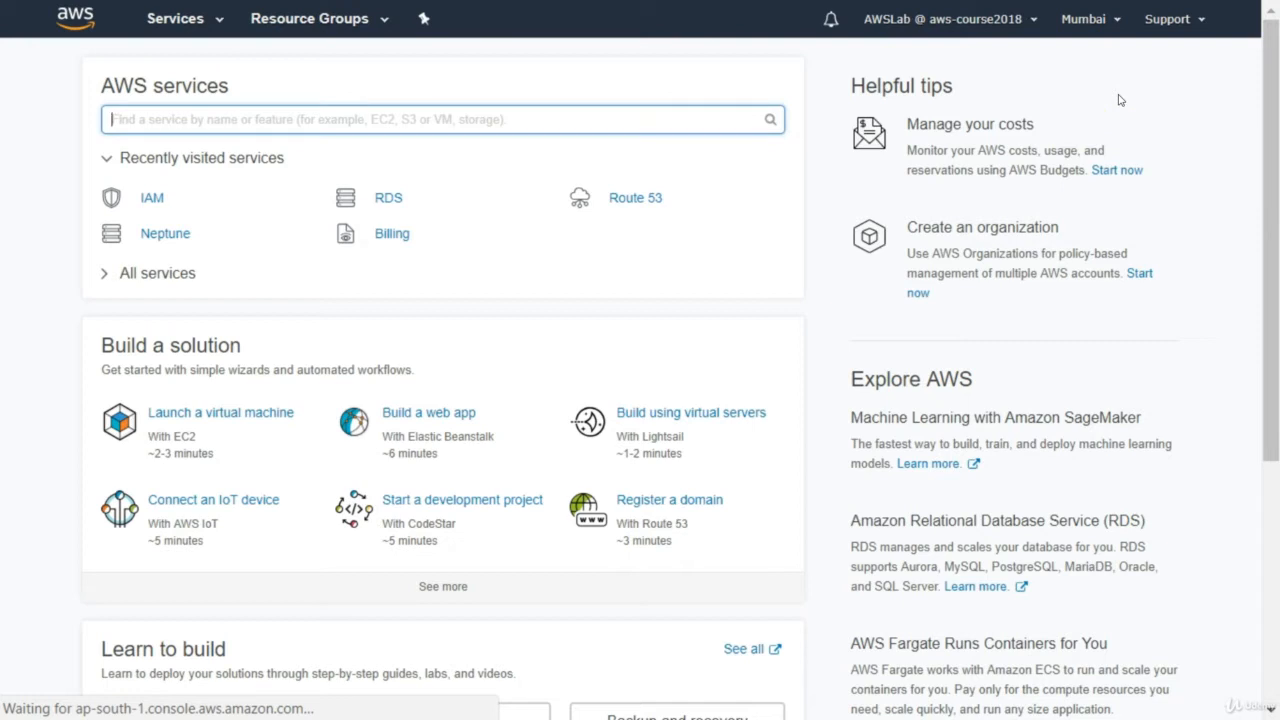
click(1082, 43)
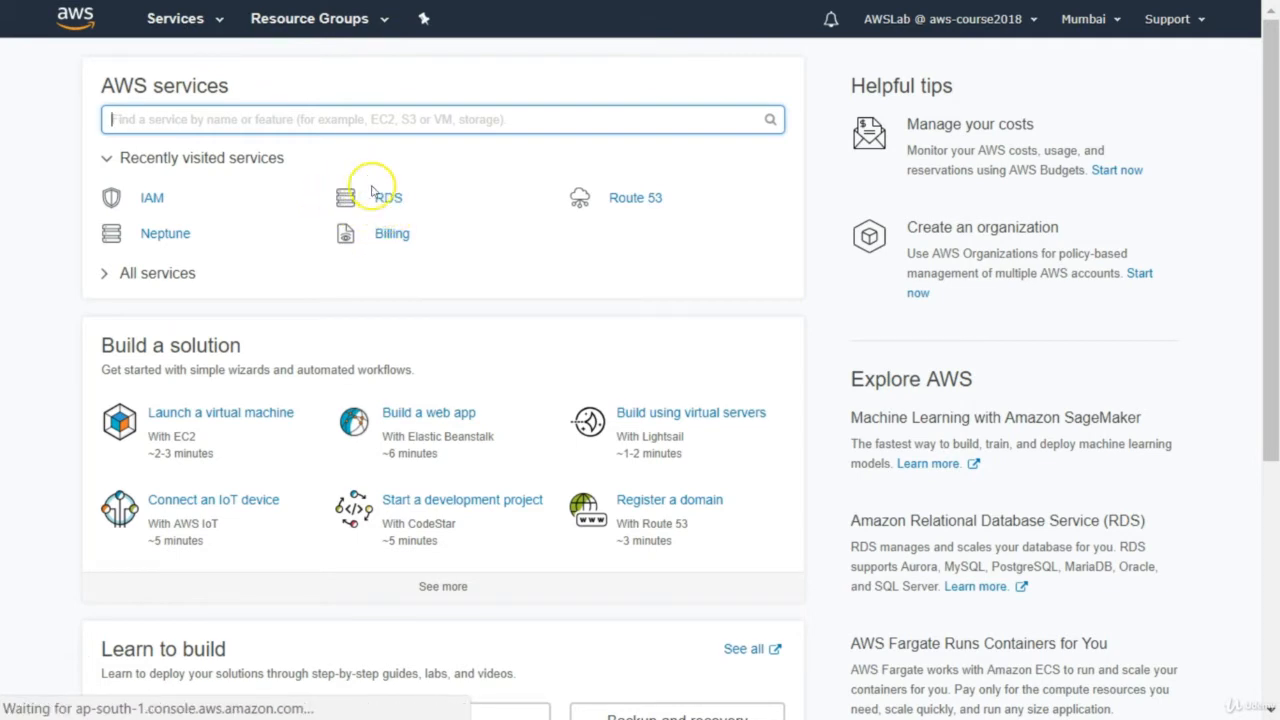
Open the RDS database service and start launching a new DB instance.
click(208, 119)
text(RDS)
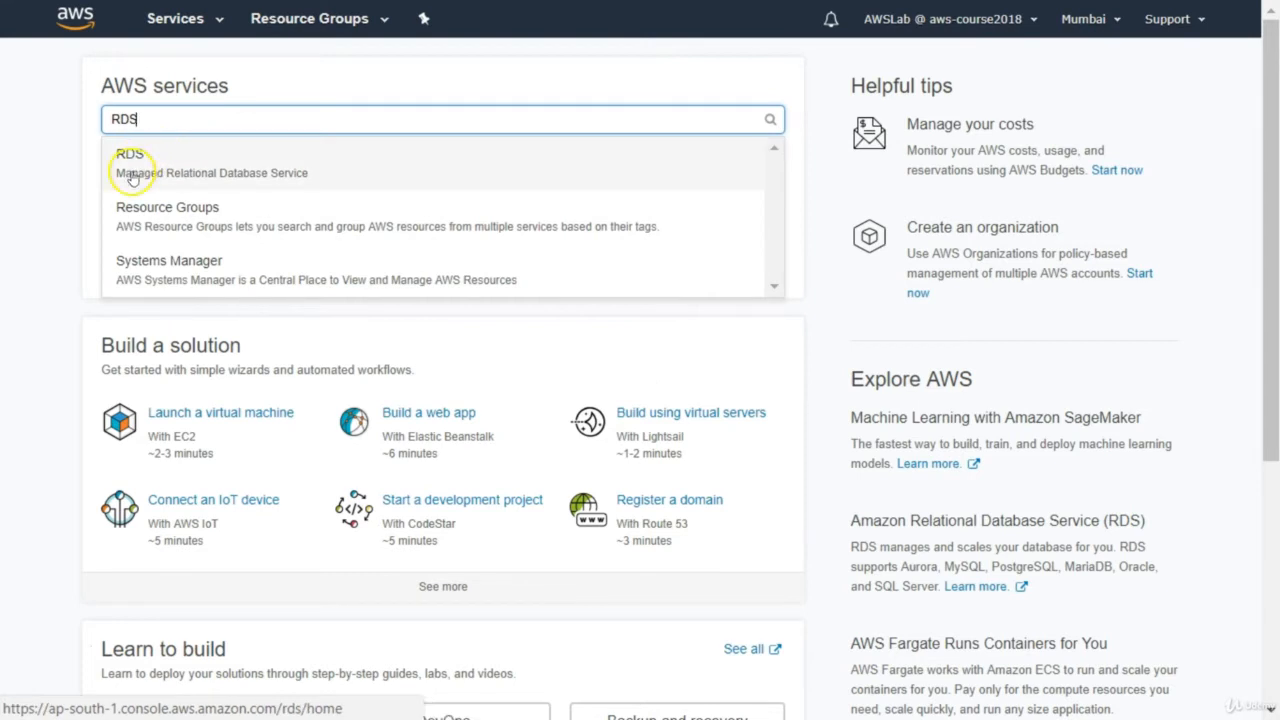
click(167, 20)
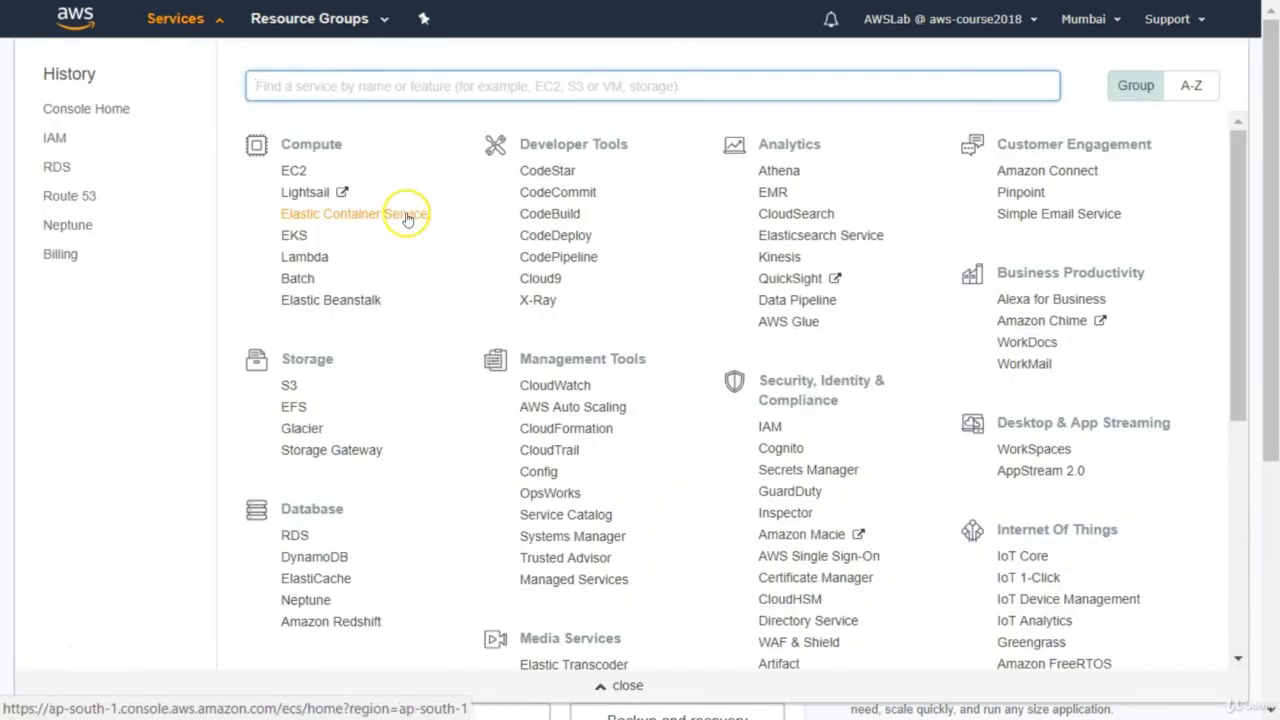
click(299, 537)
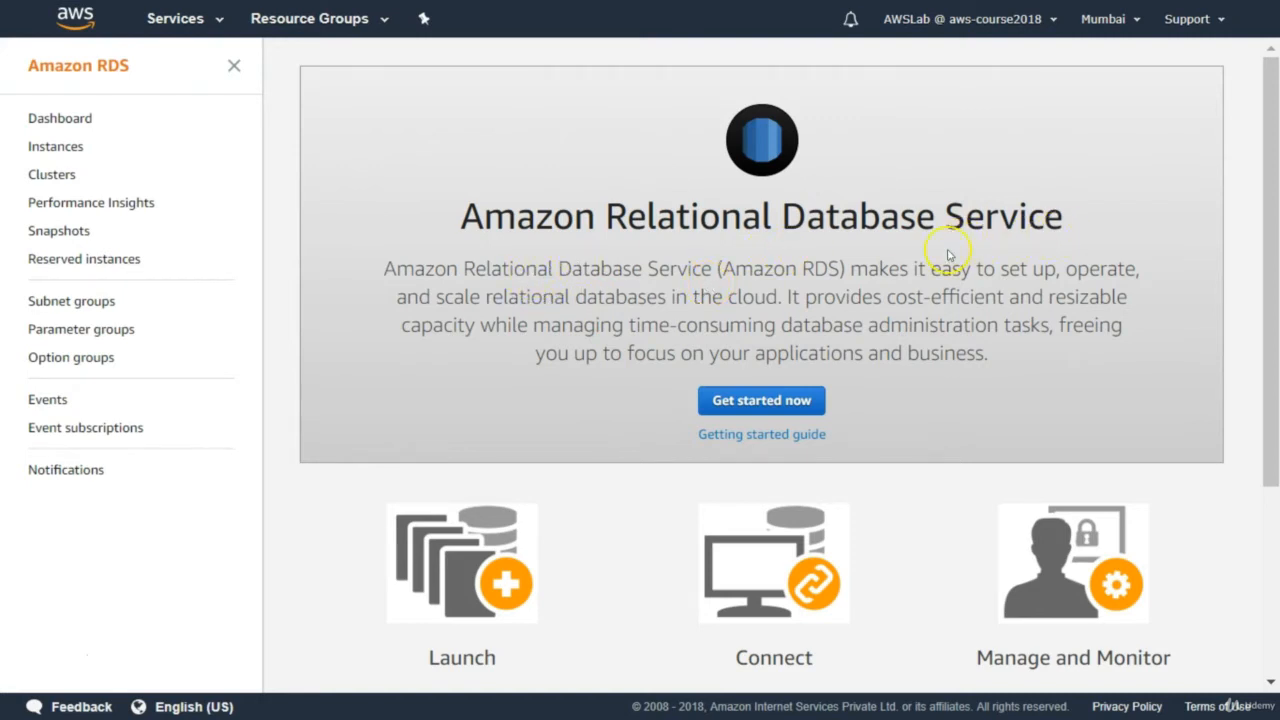
click(747, 401)
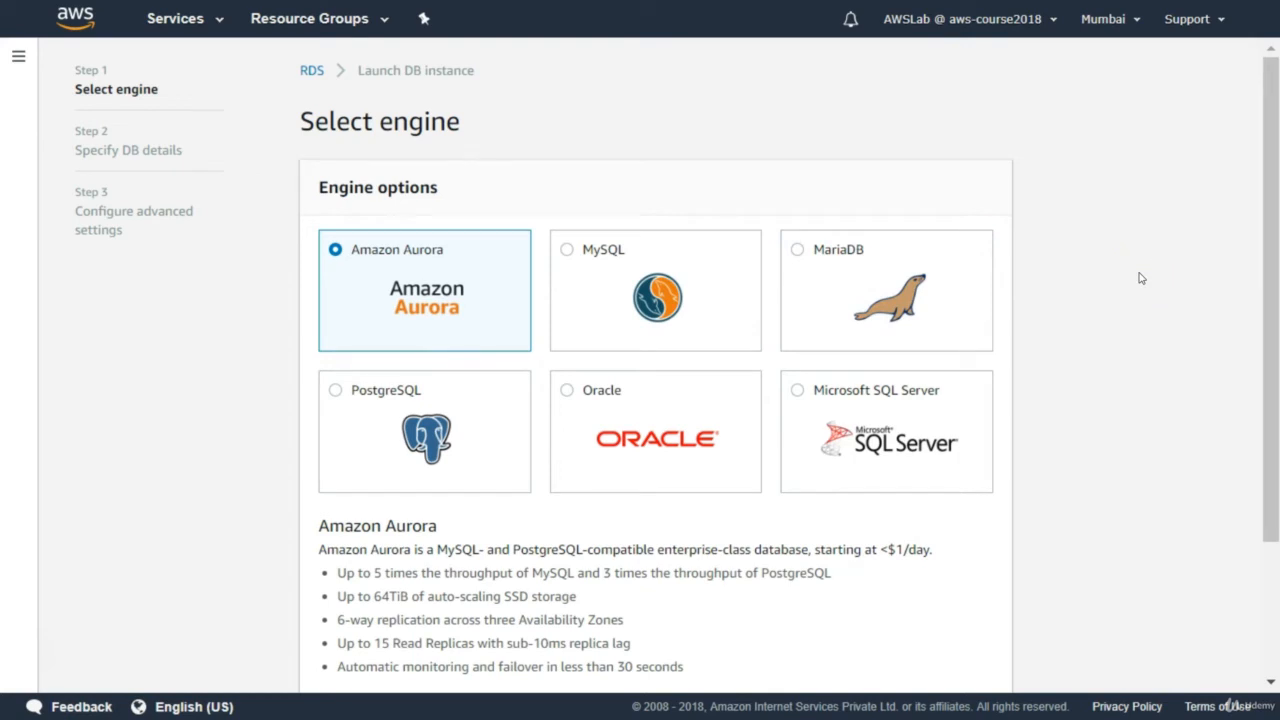
Choose the MySQL engine and the Dev/Test - MySQL use case for the new DB instance, and continue to the DB details.
click(568, 254)
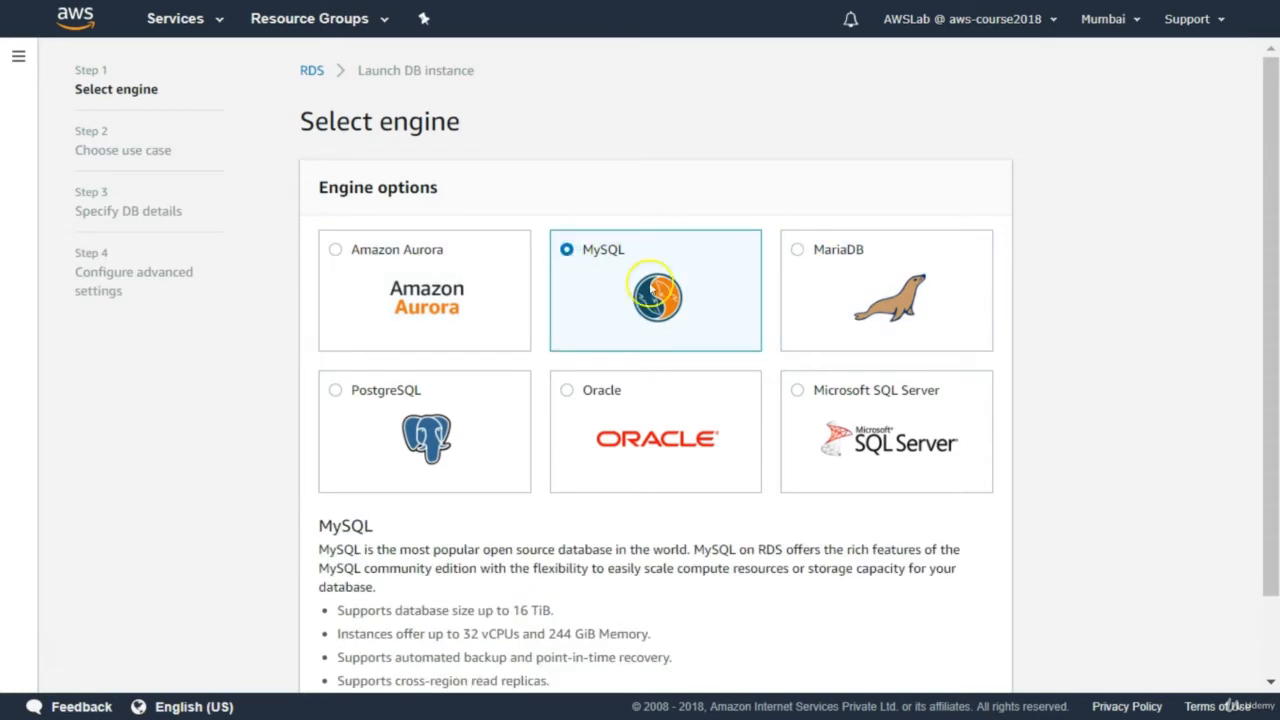
click(679, 305)
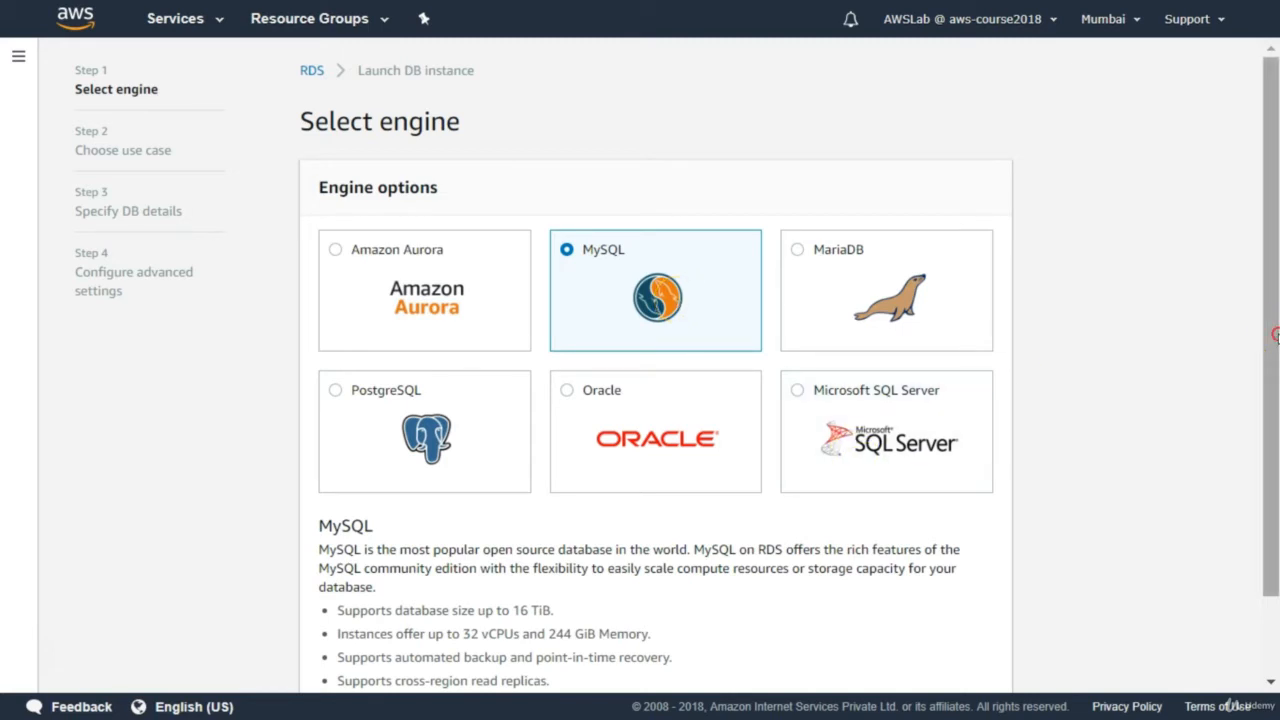
right_click(1268, 440)
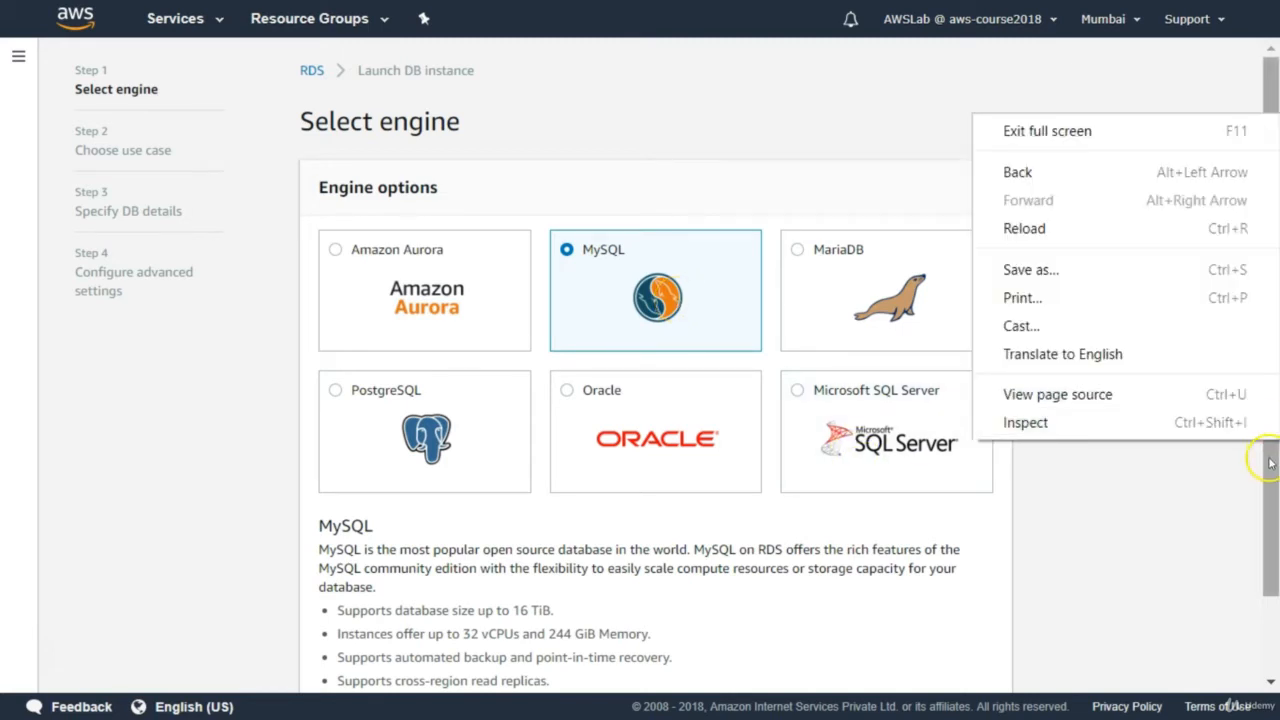
drag(1270, 462, 1266, 572)
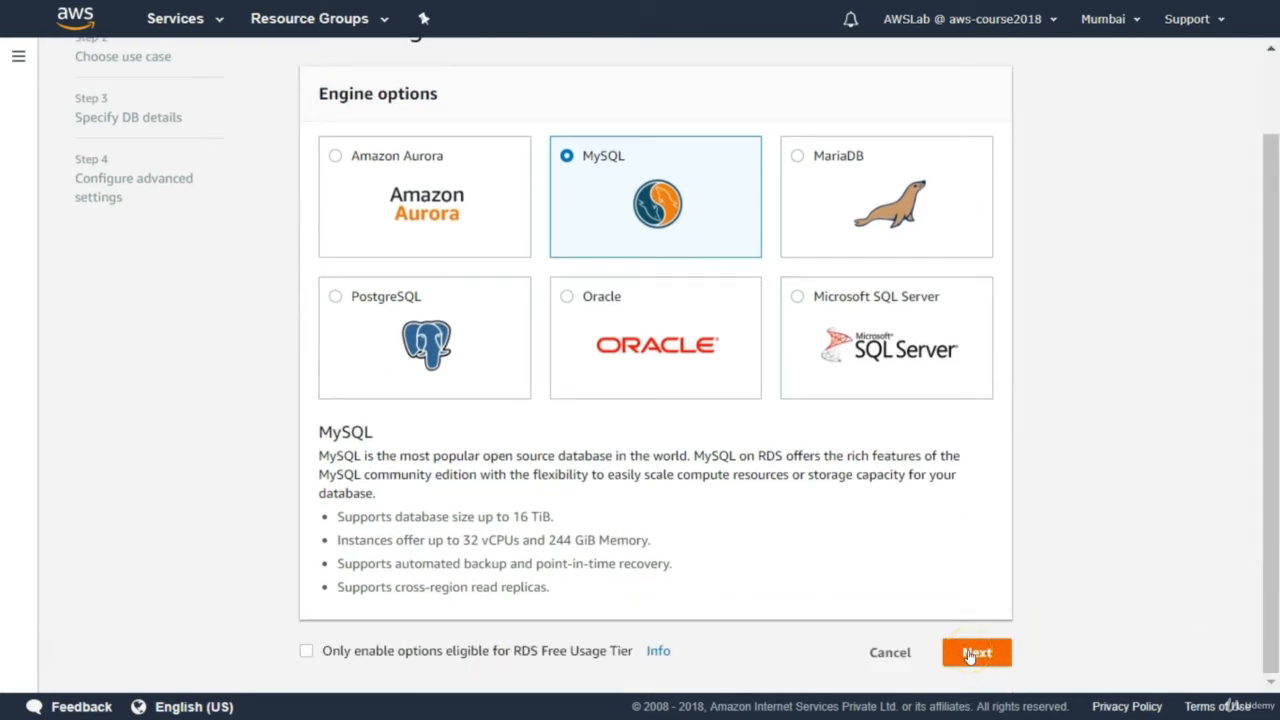
click(970, 654)
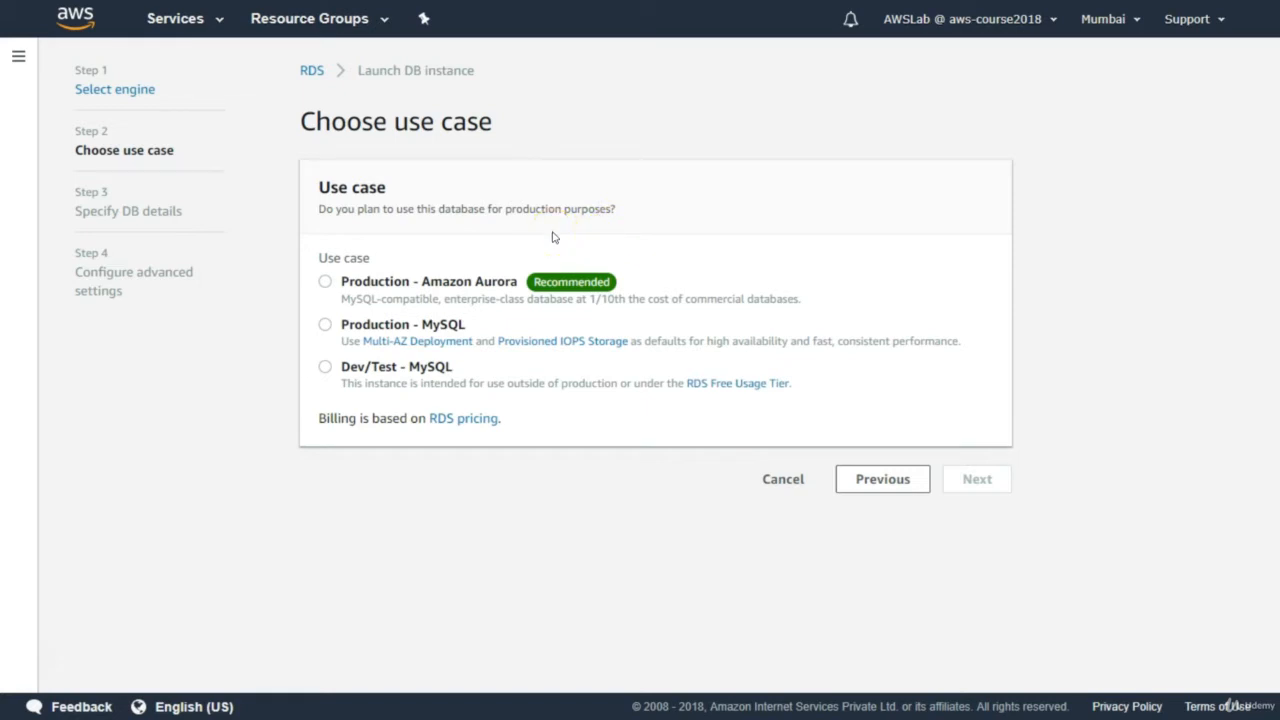
click(325, 369)
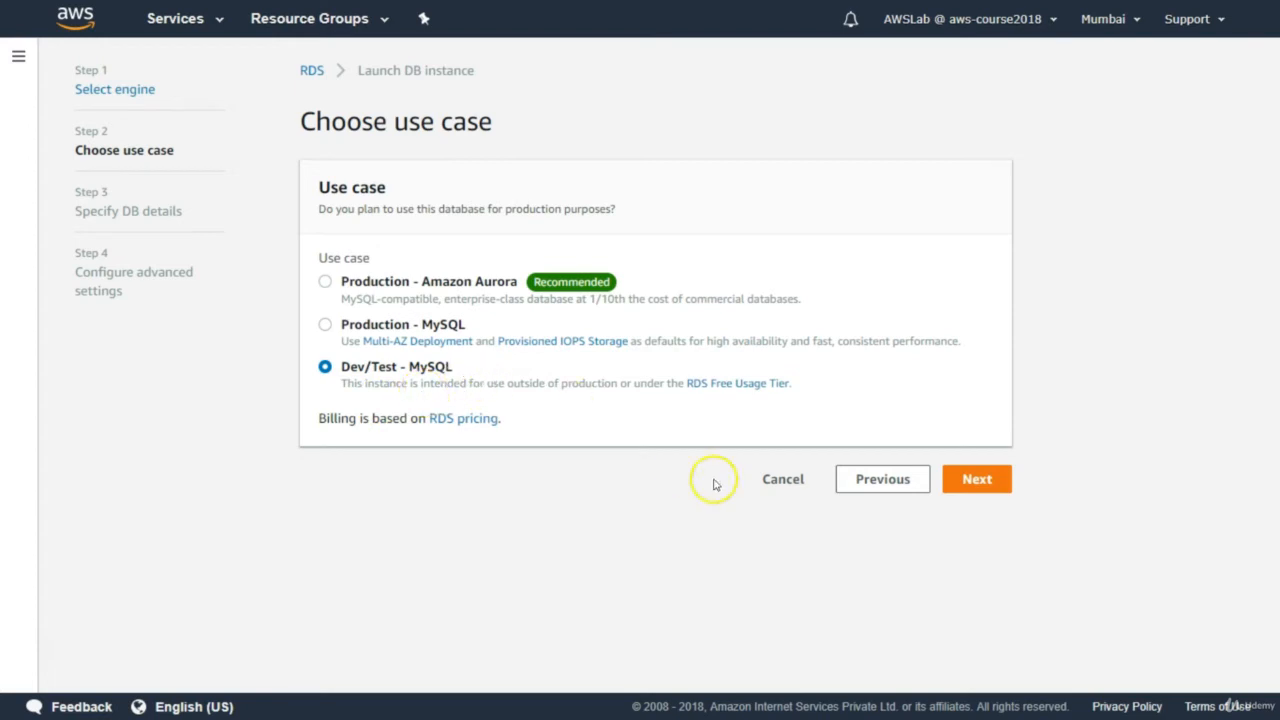
click(968, 480)
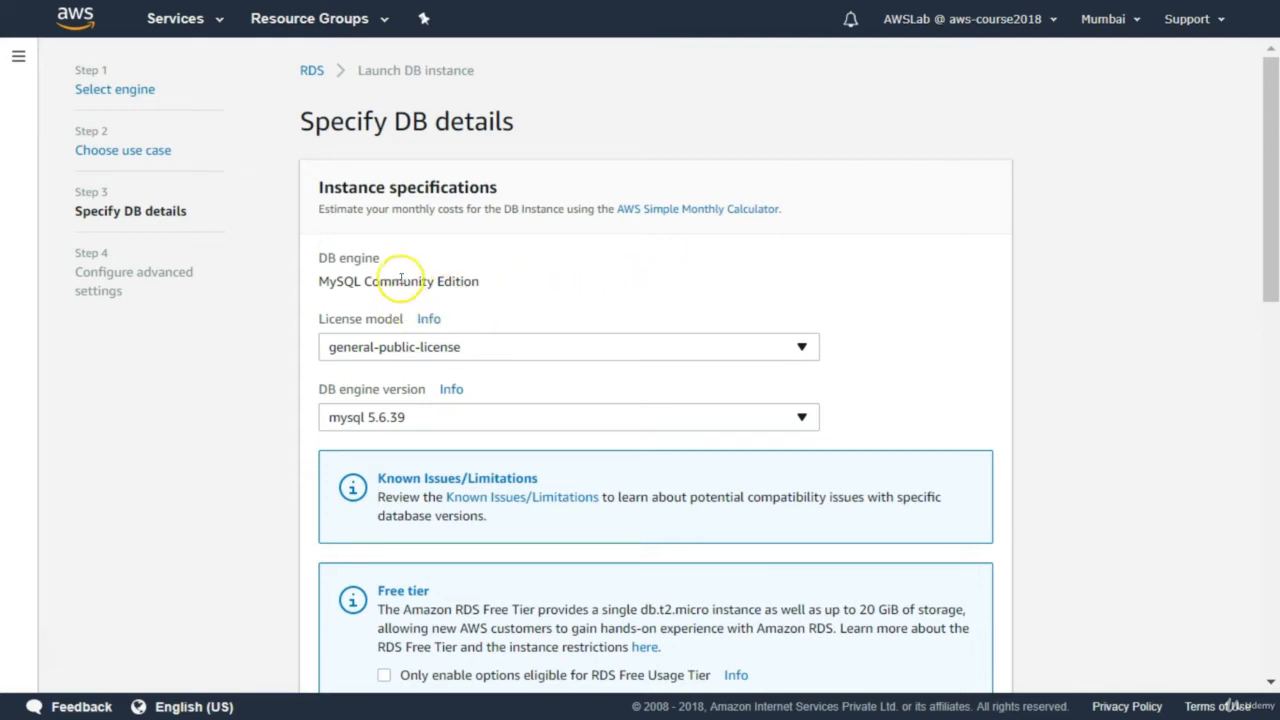
Set the DB instance class to db.t2.micro with 1 vCPU and 1 GiB RAM in the instance specifications.
drag(361, 281, 488, 285)
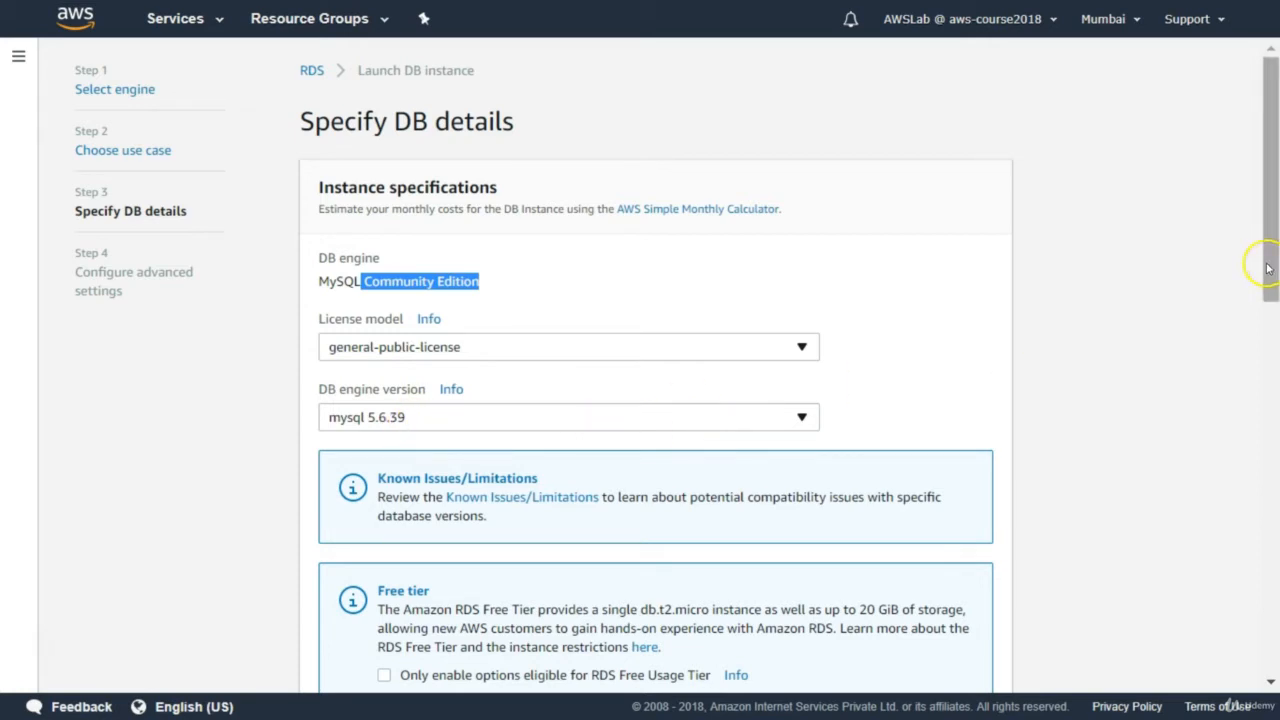
drag(1267, 266, 1232, 452)
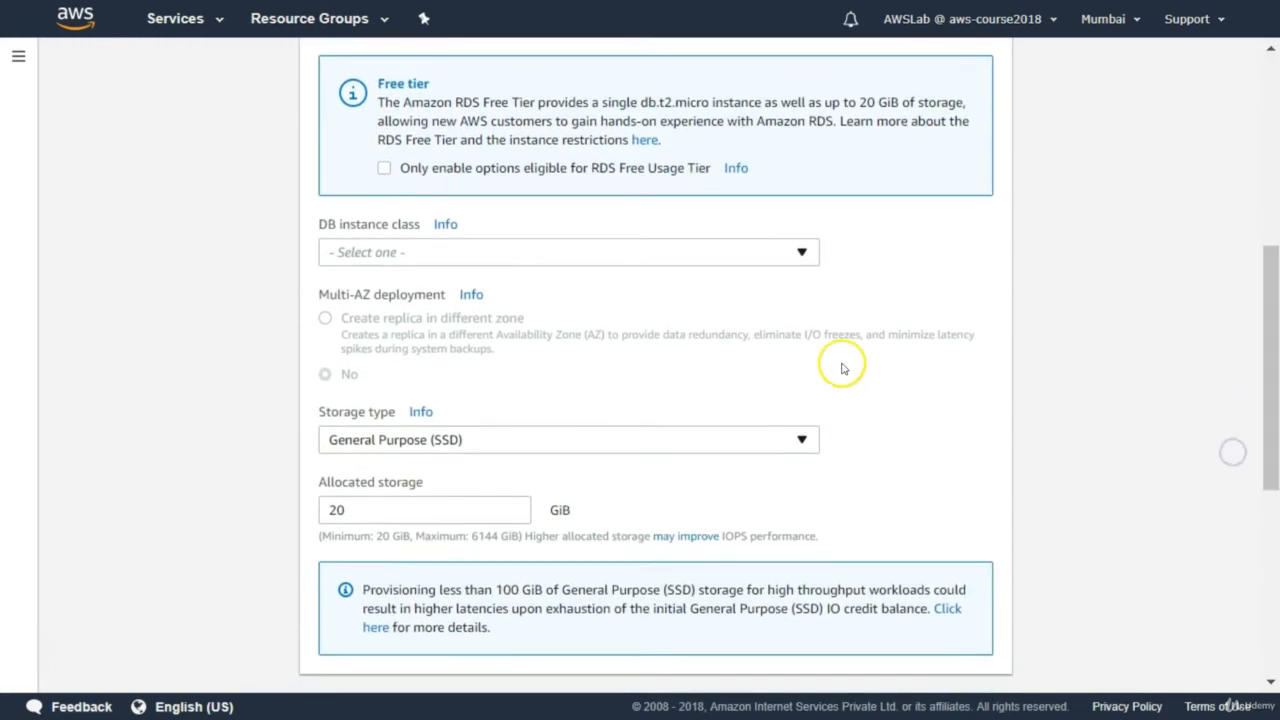
click(802, 252)
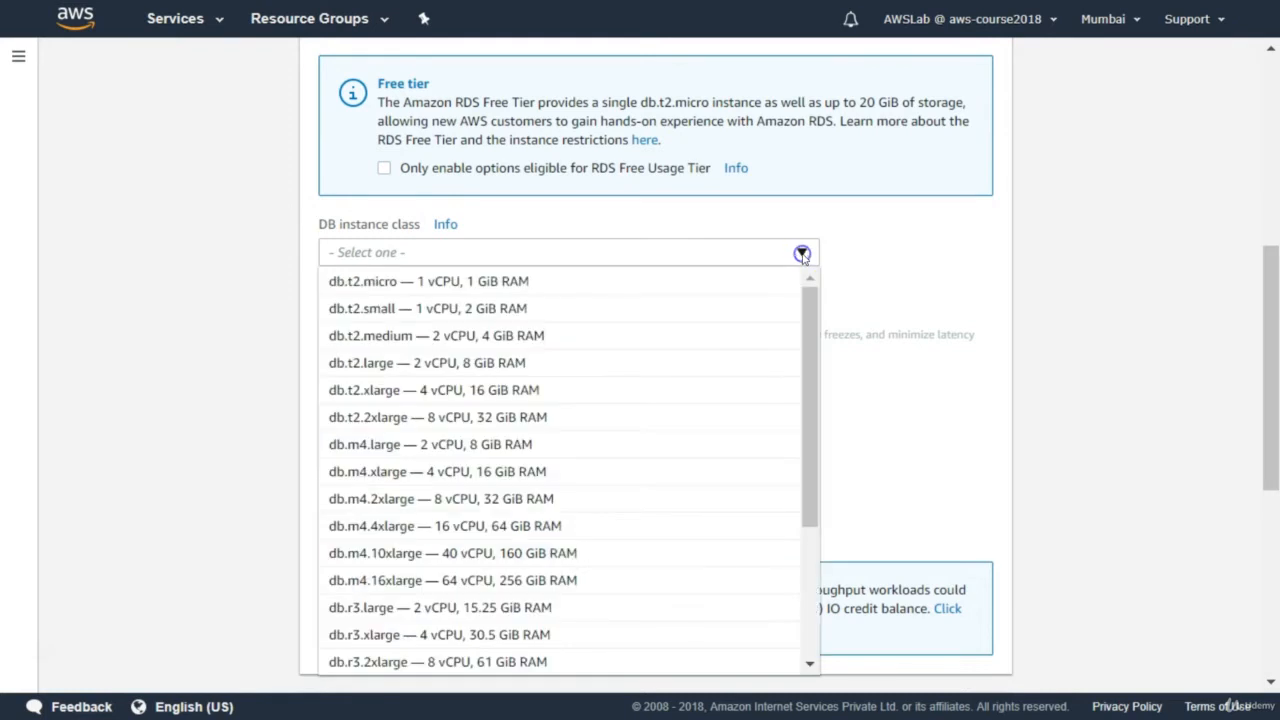
drag(809, 346, 807, 320)
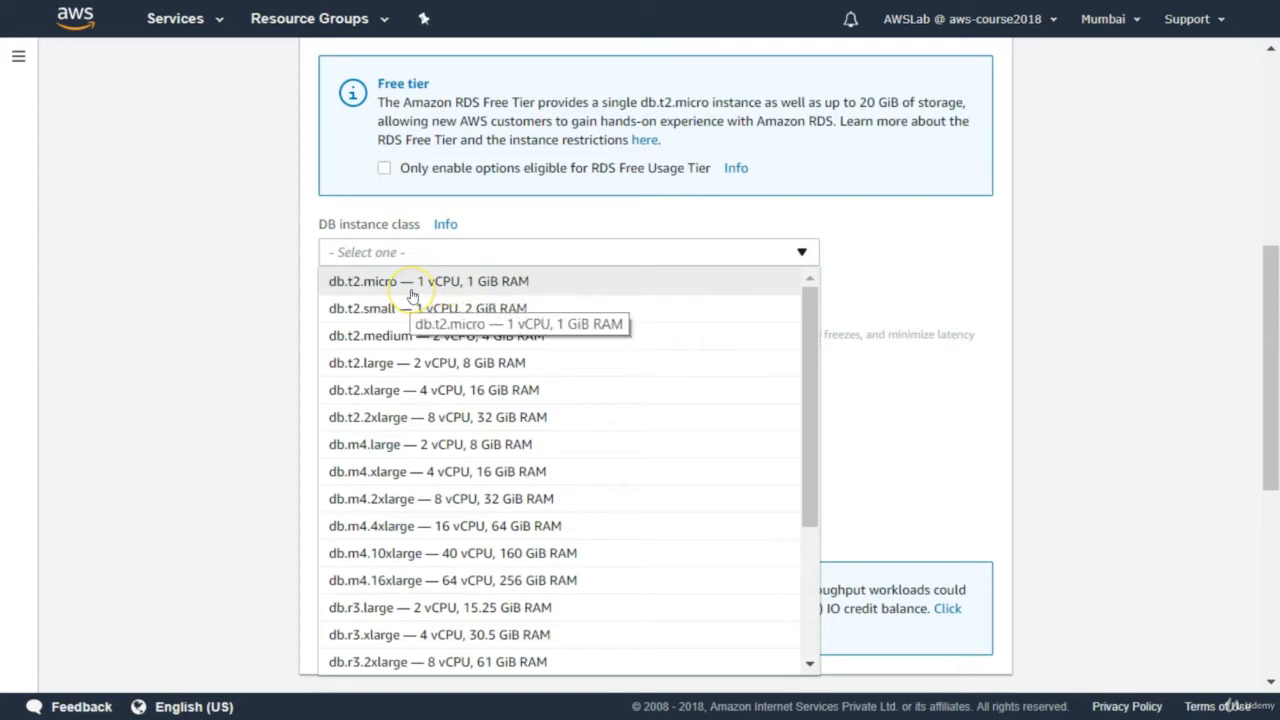
click(434, 292)
click(530, 284)
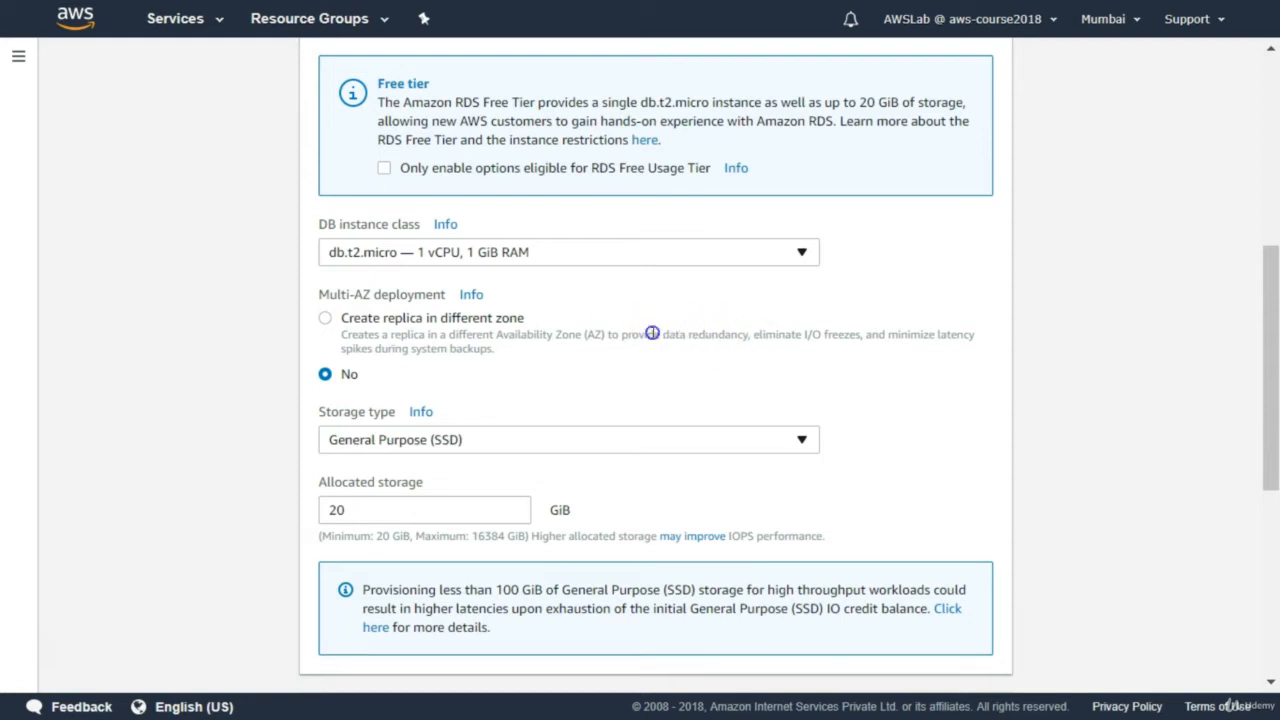
drag(652, 334, 874, 343)
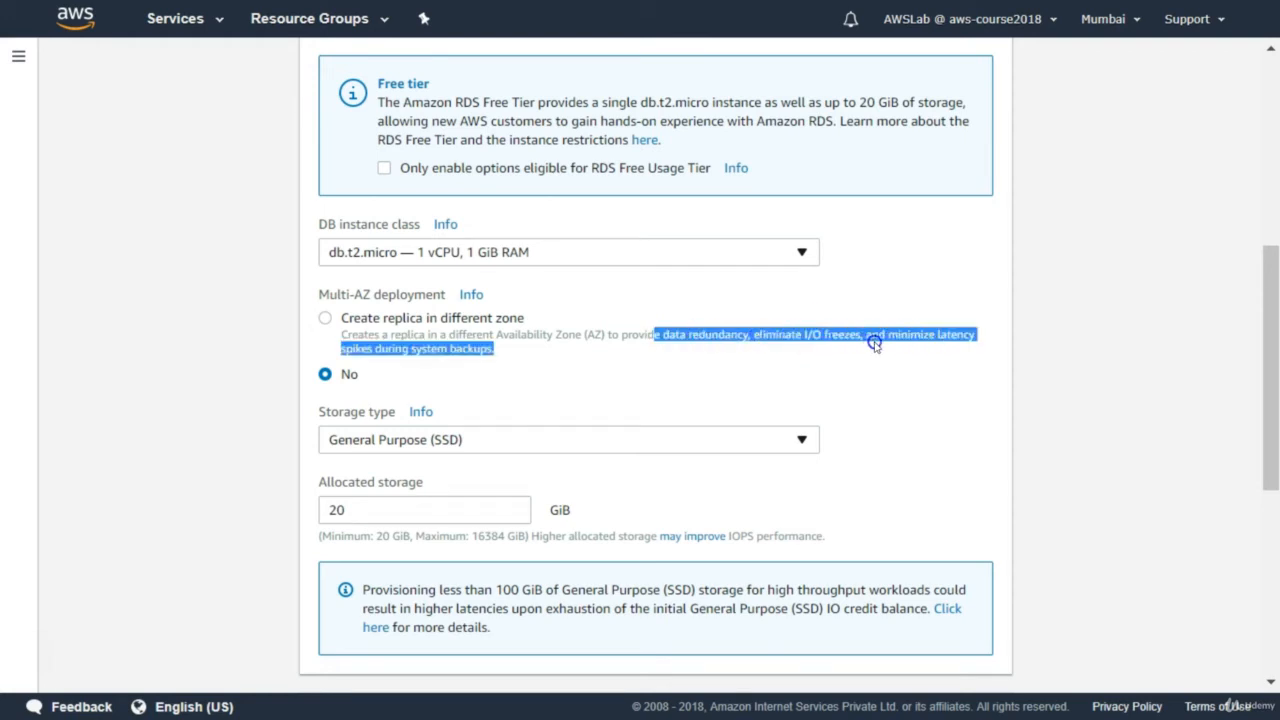
click(537, 361)
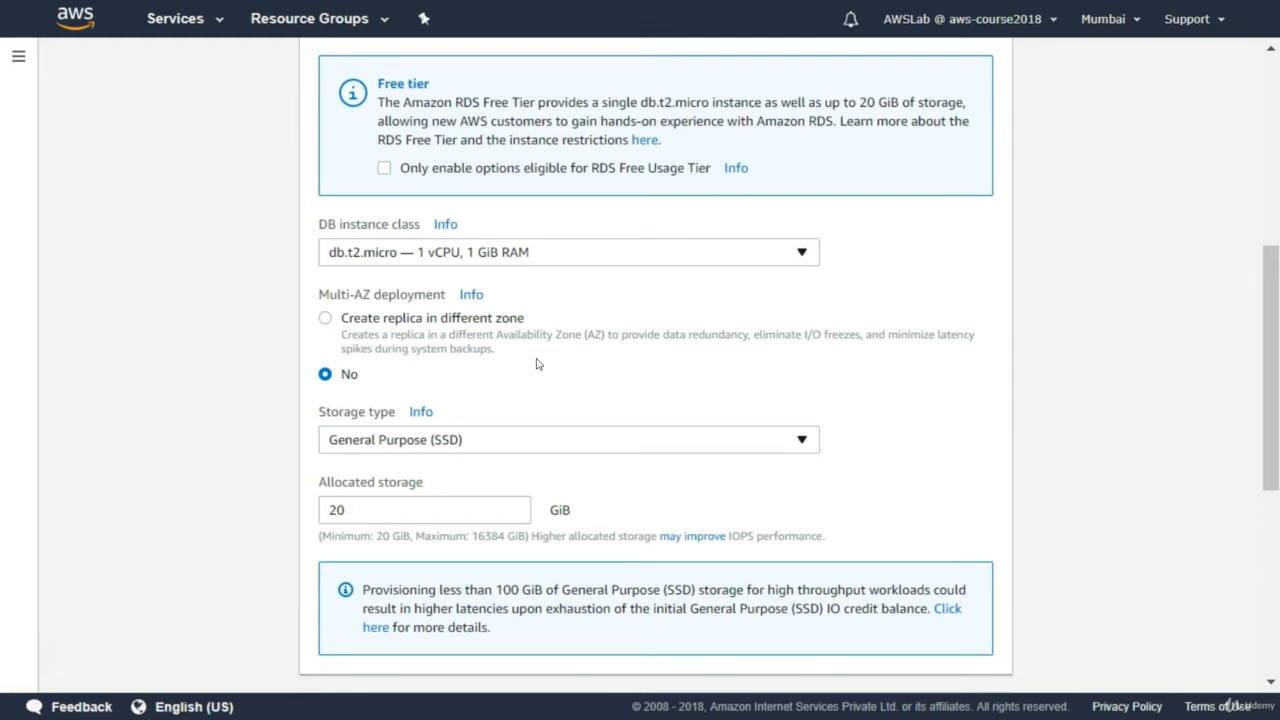
click(747, 447)
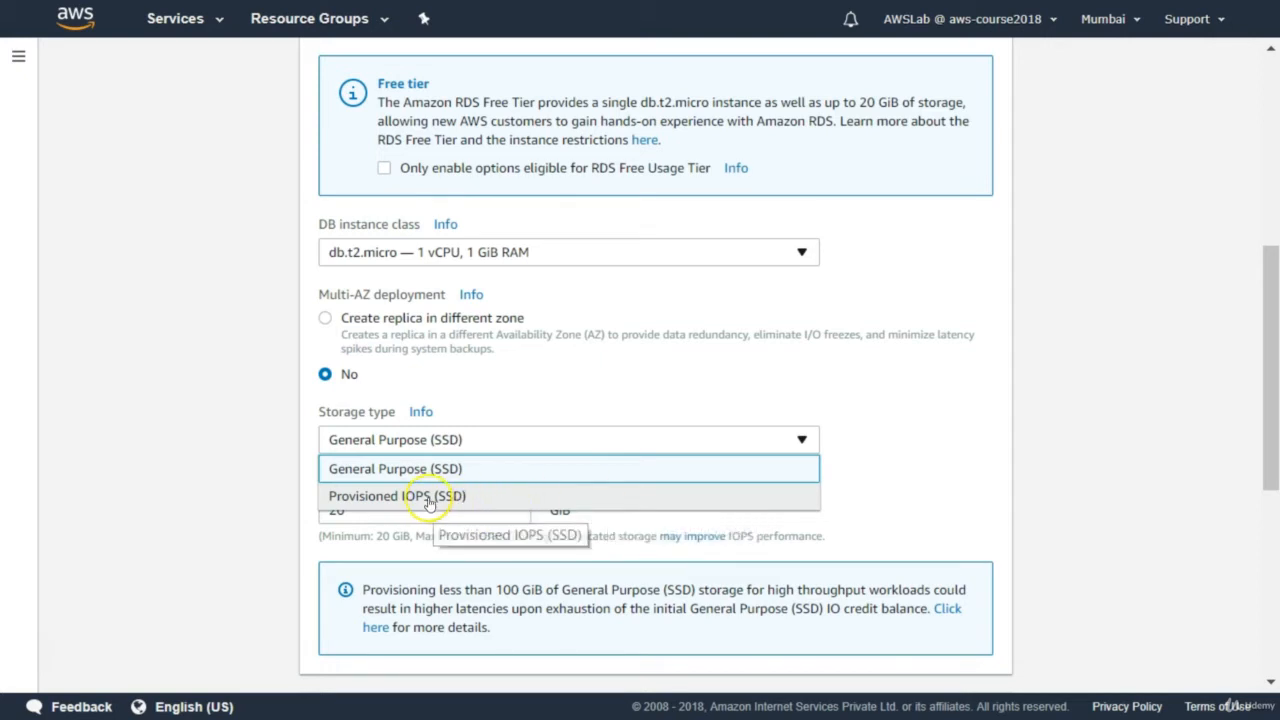
click(906, 451)
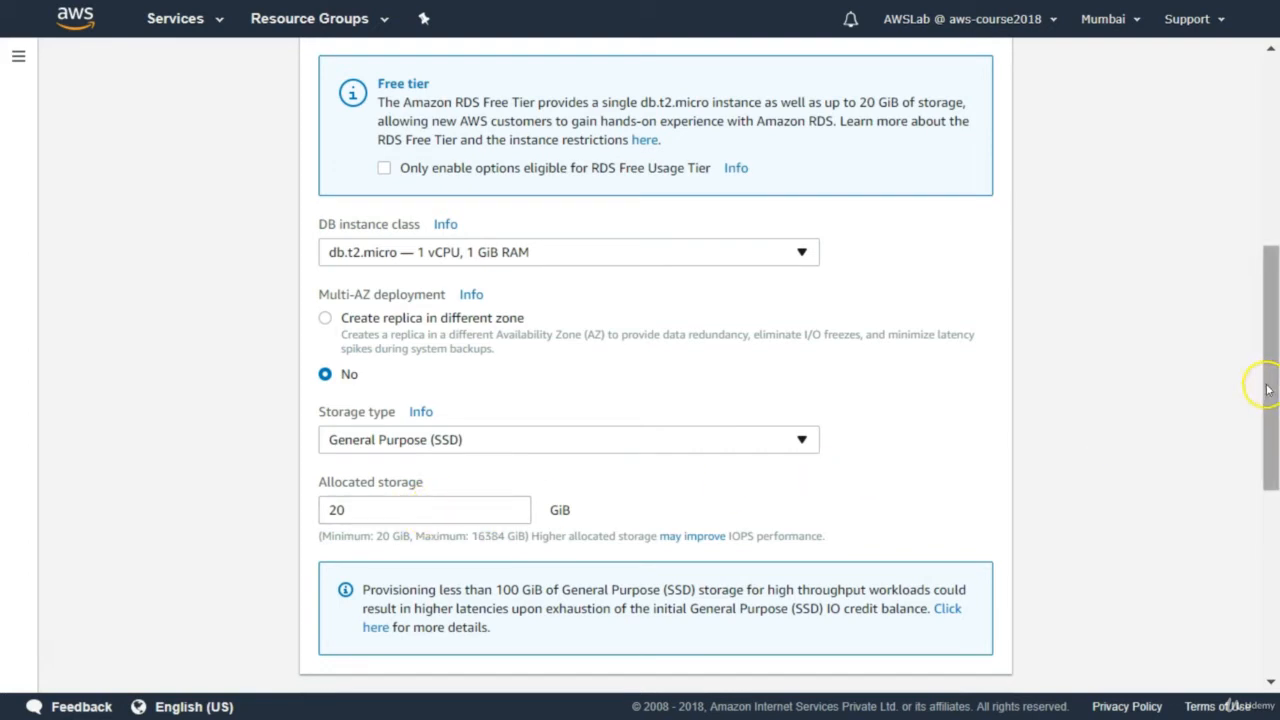
Enter dbinstance as the DB instance identifier and muser as the master username.
drag(1266, 389, 1237, 580)
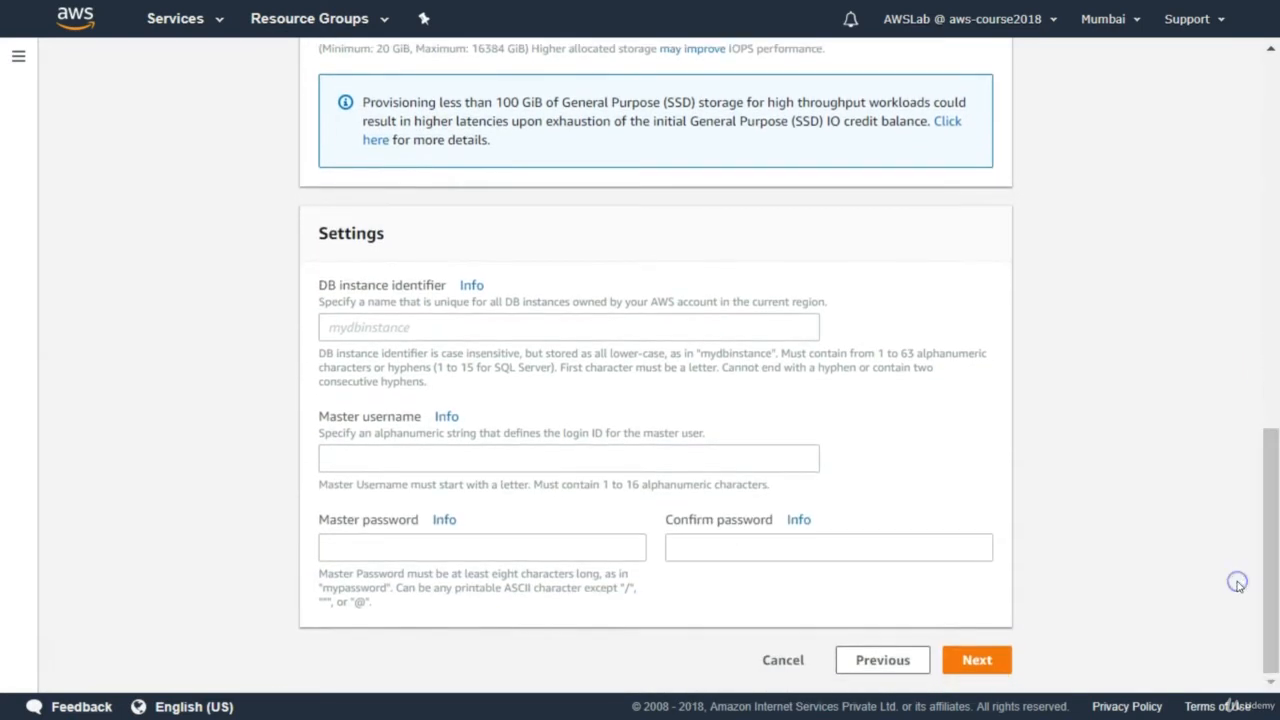
click(358, 326)
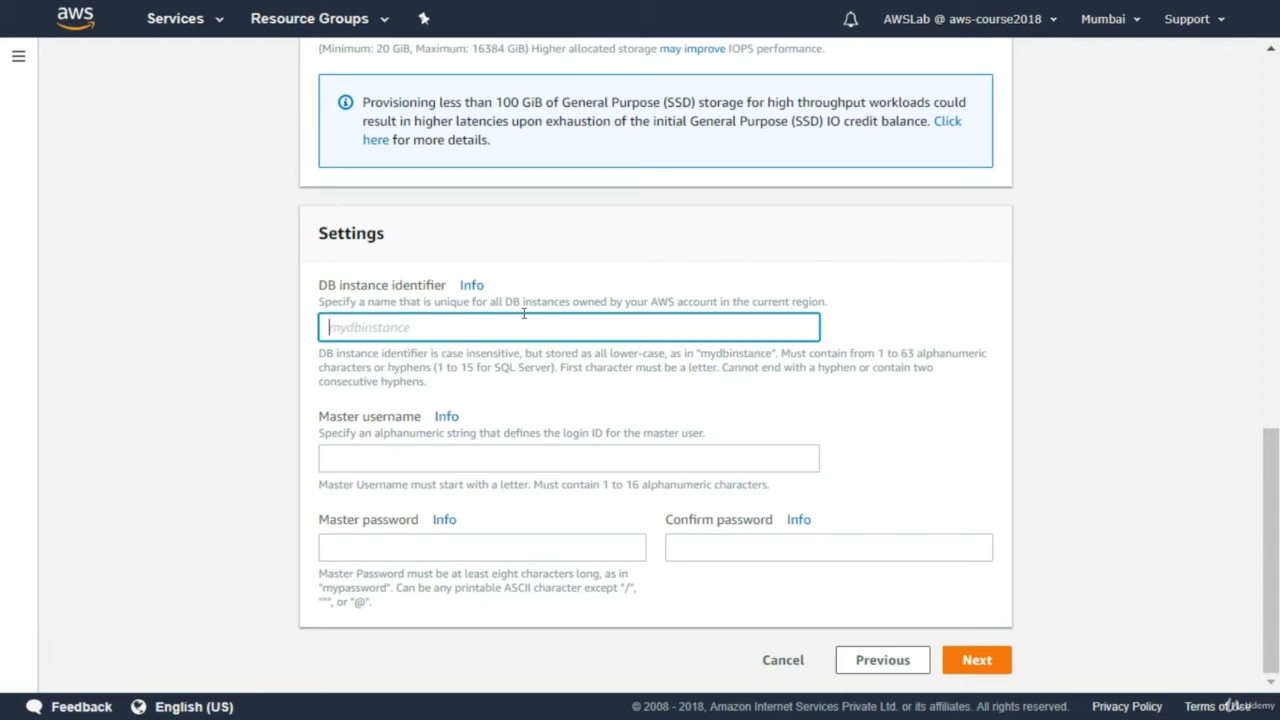
text(dbinstance)
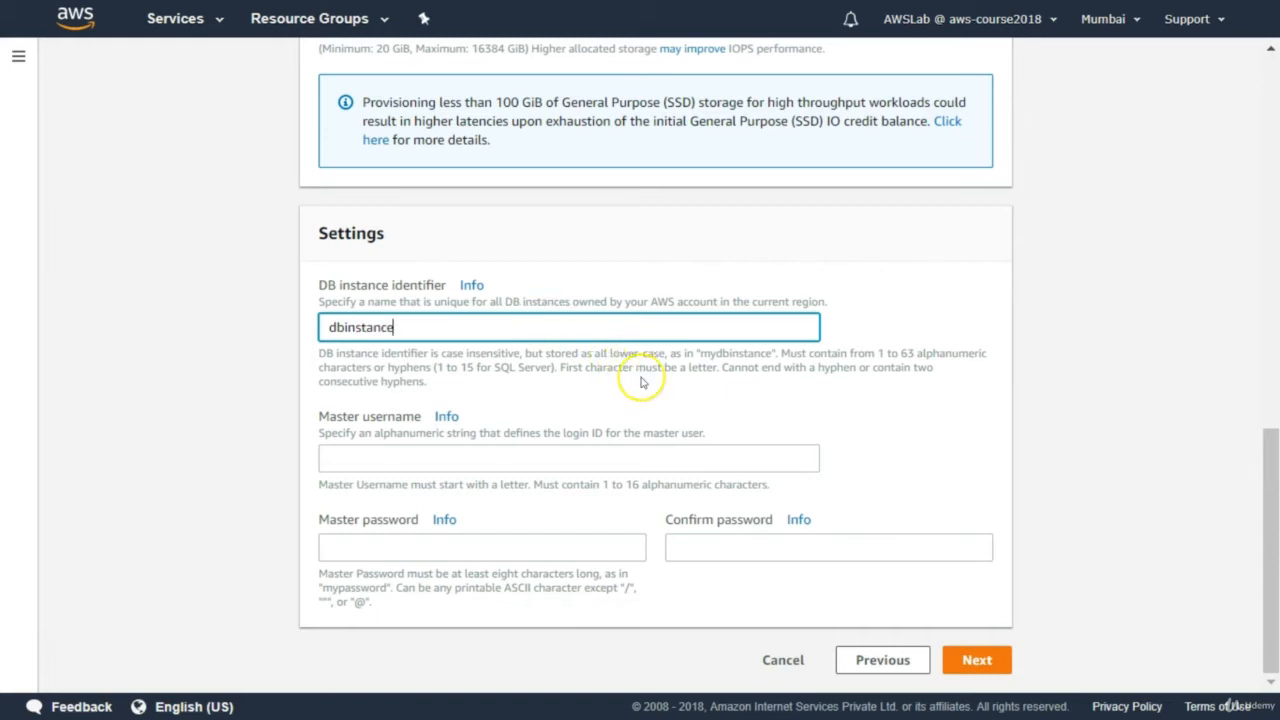
click(420, 458)
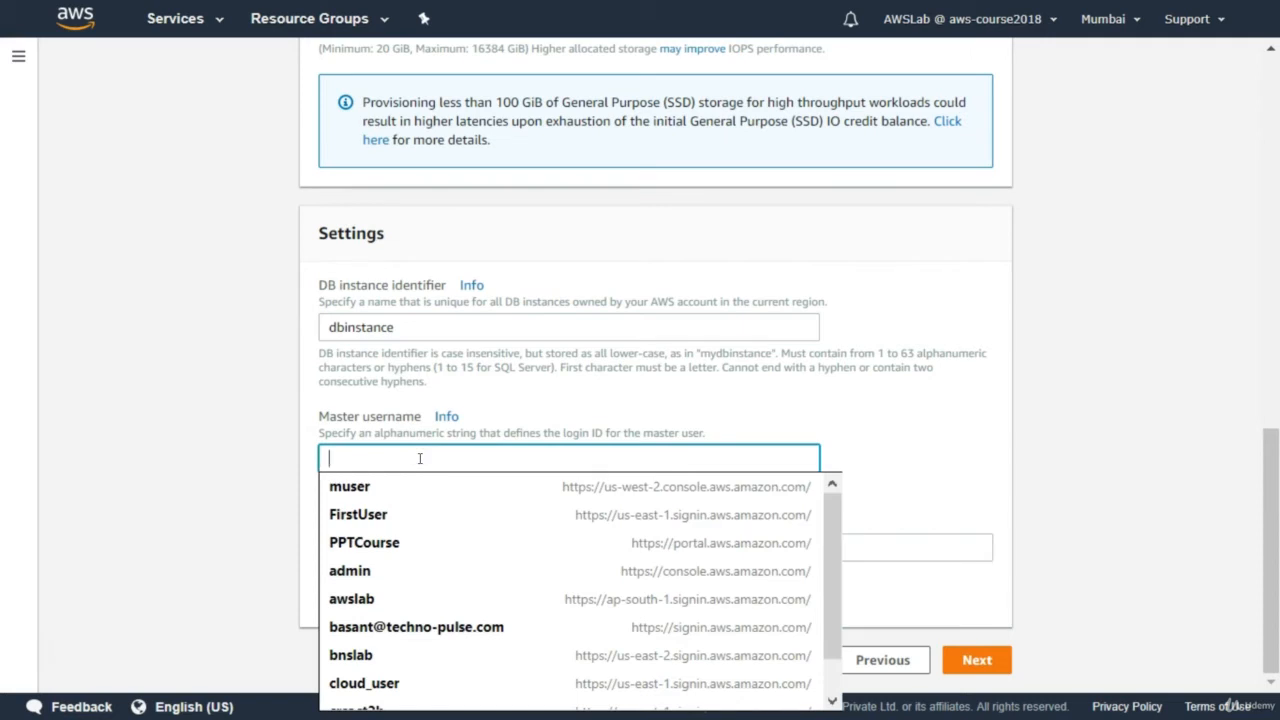
text(m)
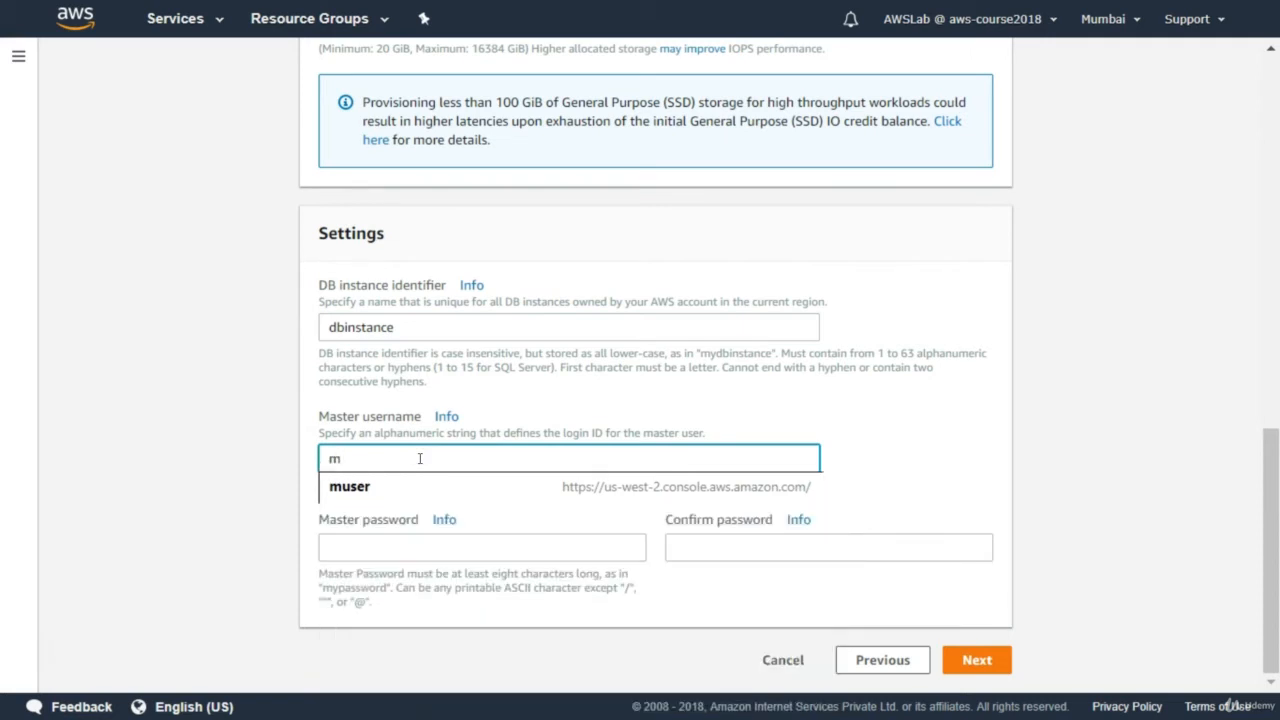
text(user)
Enter and confirm the master password, and continue to the advanced settings.
click(337, 546)
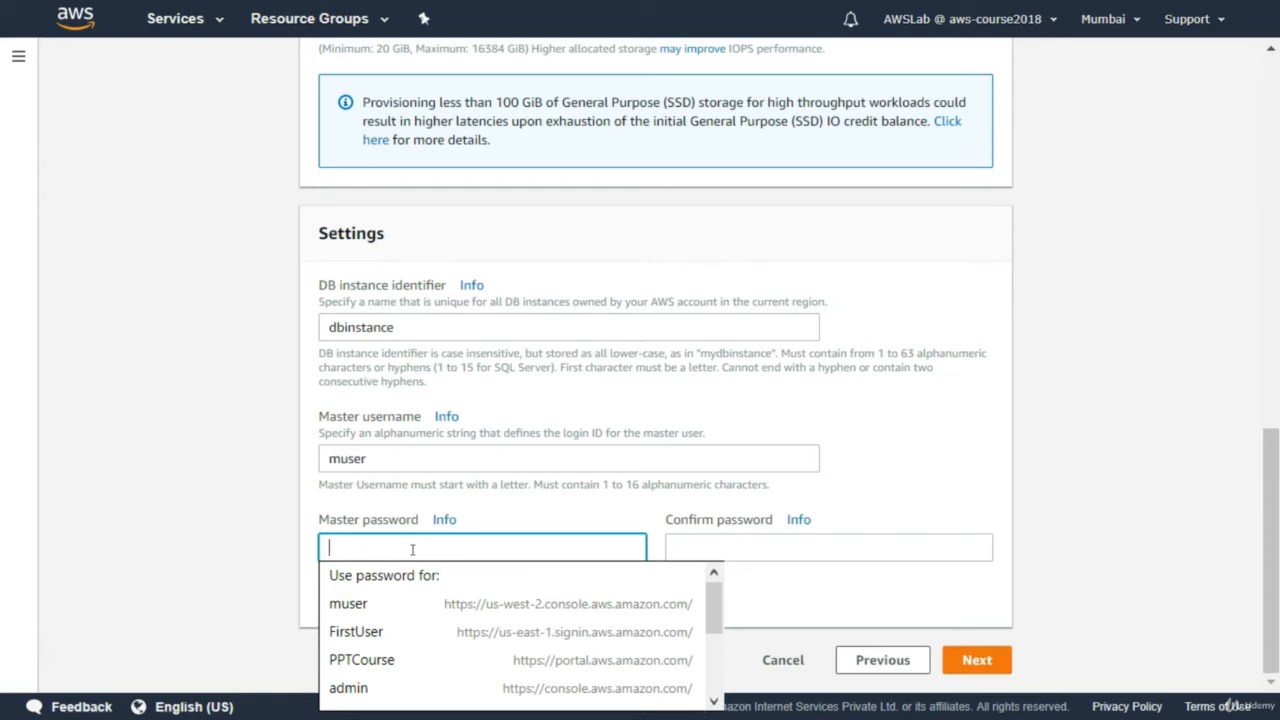
text(••••)
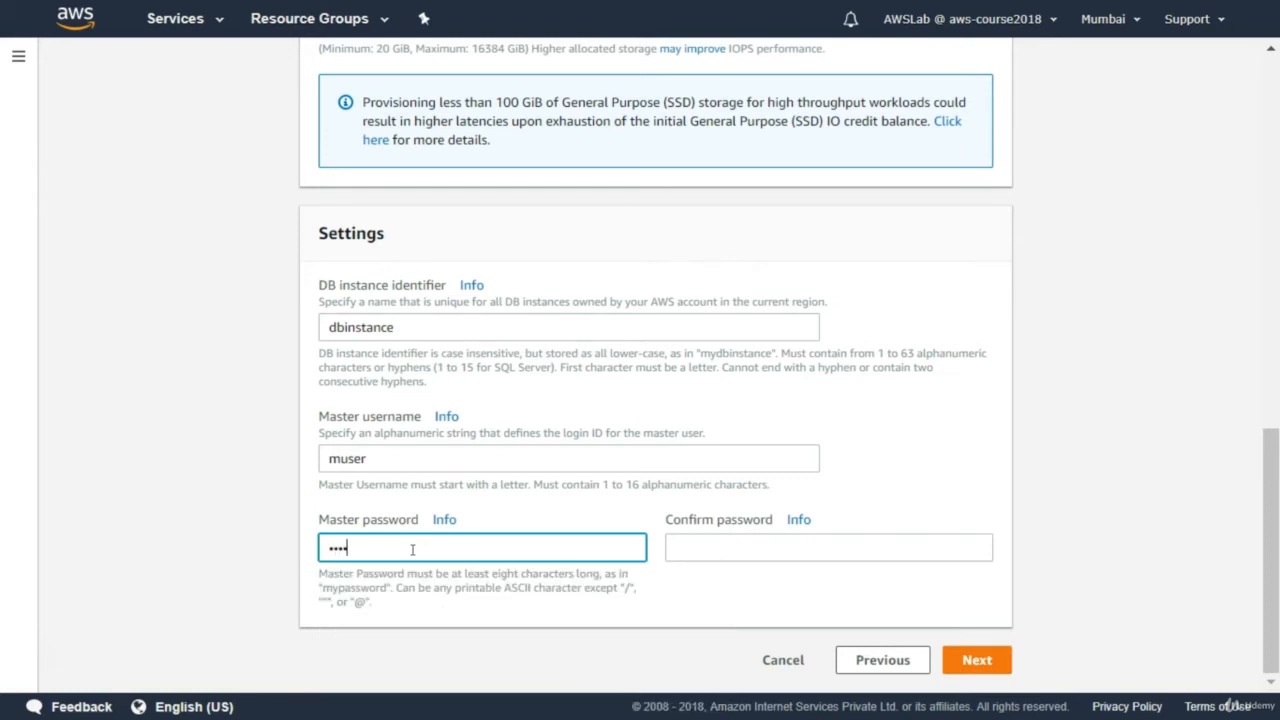
text(••••)
click(690, 549)
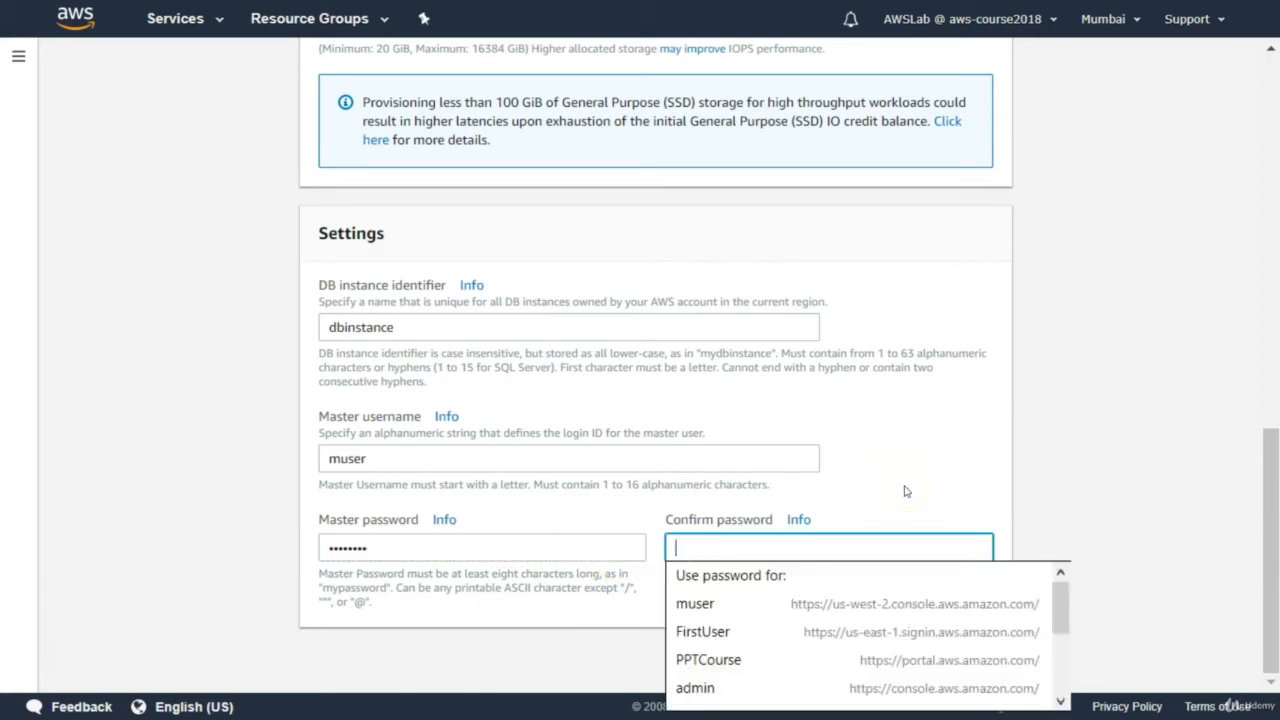
text(•••••)
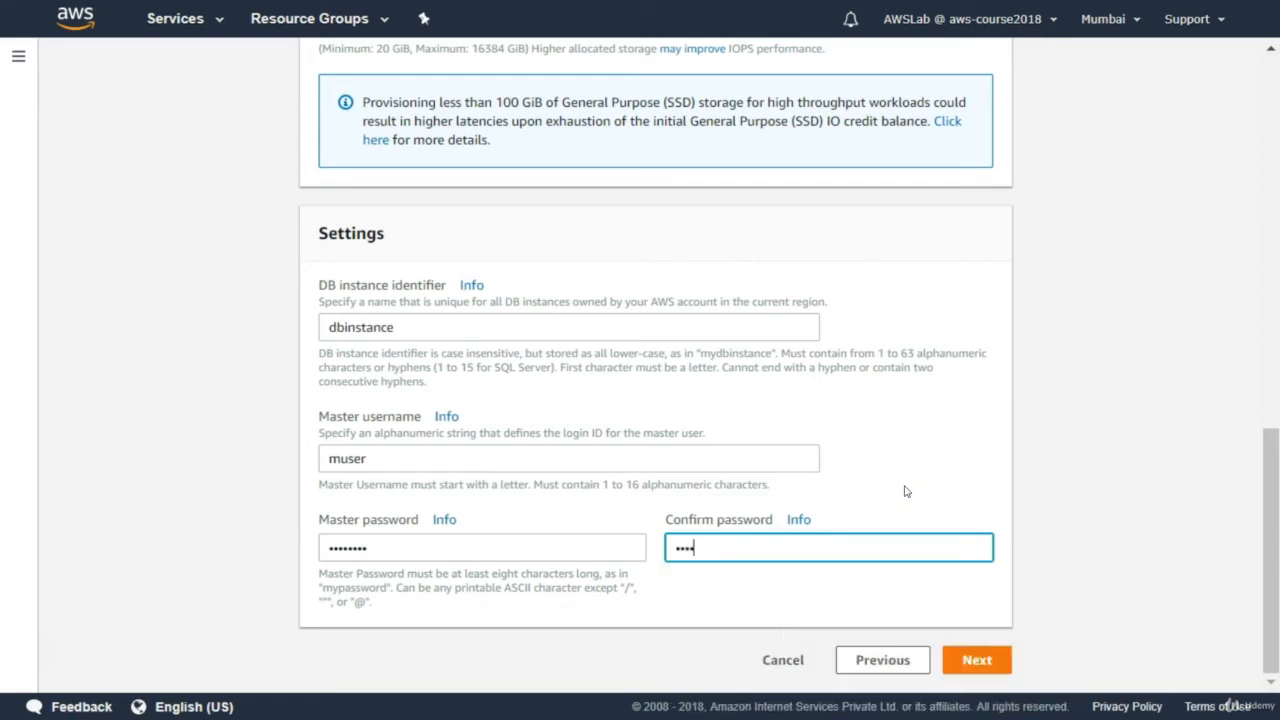
text(•••)
click(977, 660)
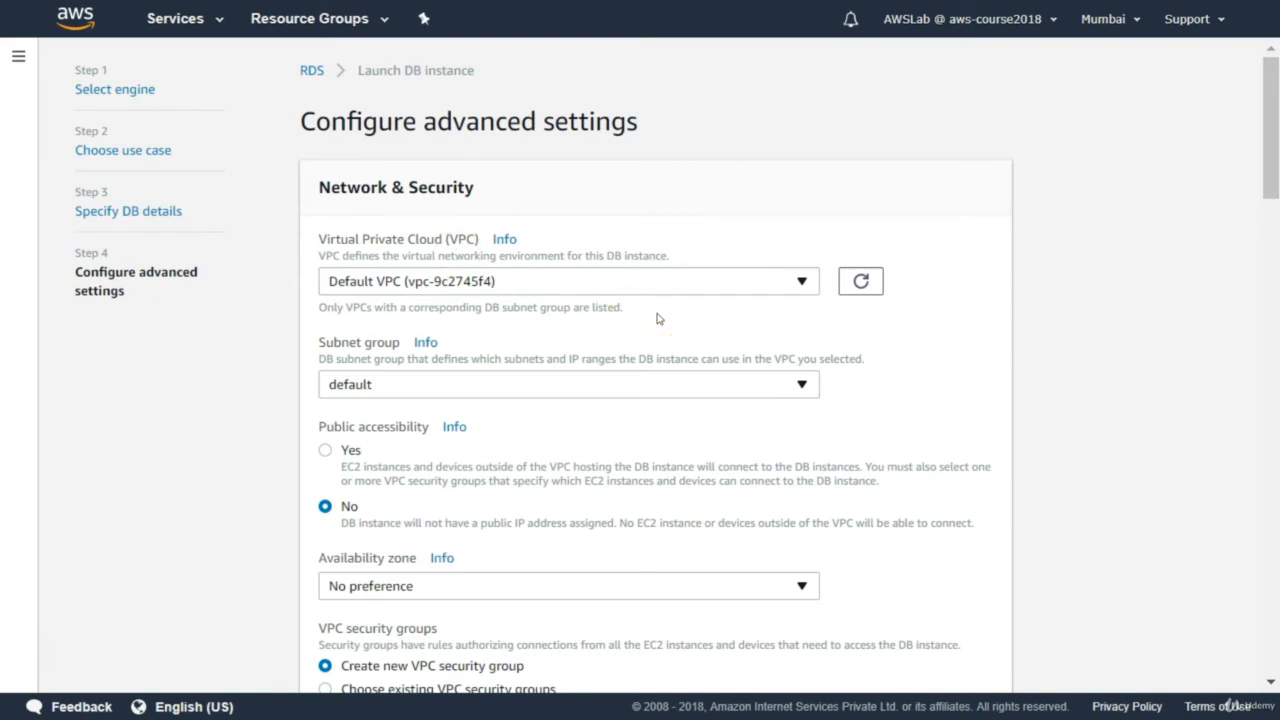
Select the Default VPC as the virtual private cloud for the DB instance.
click(734, 282)
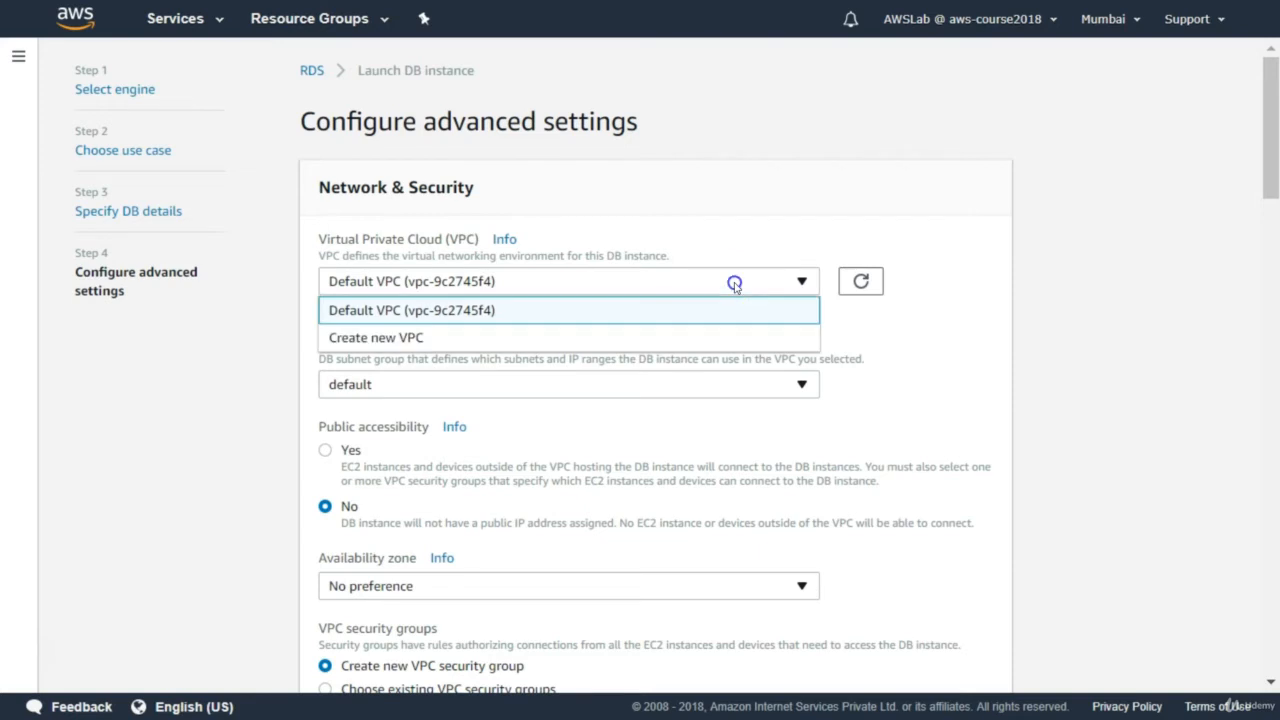
click(648, 312)
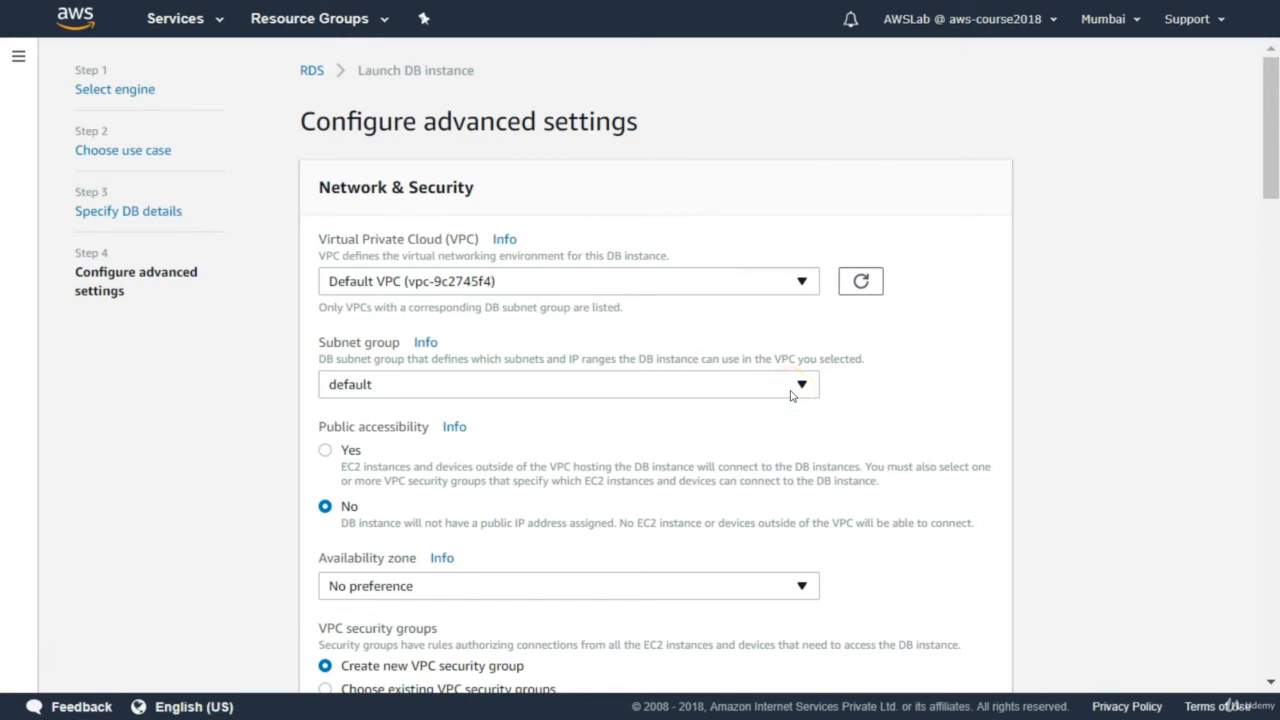
Keep the default subnet group and set the DB instance's public accessibility to Yes.
click(791, 394)
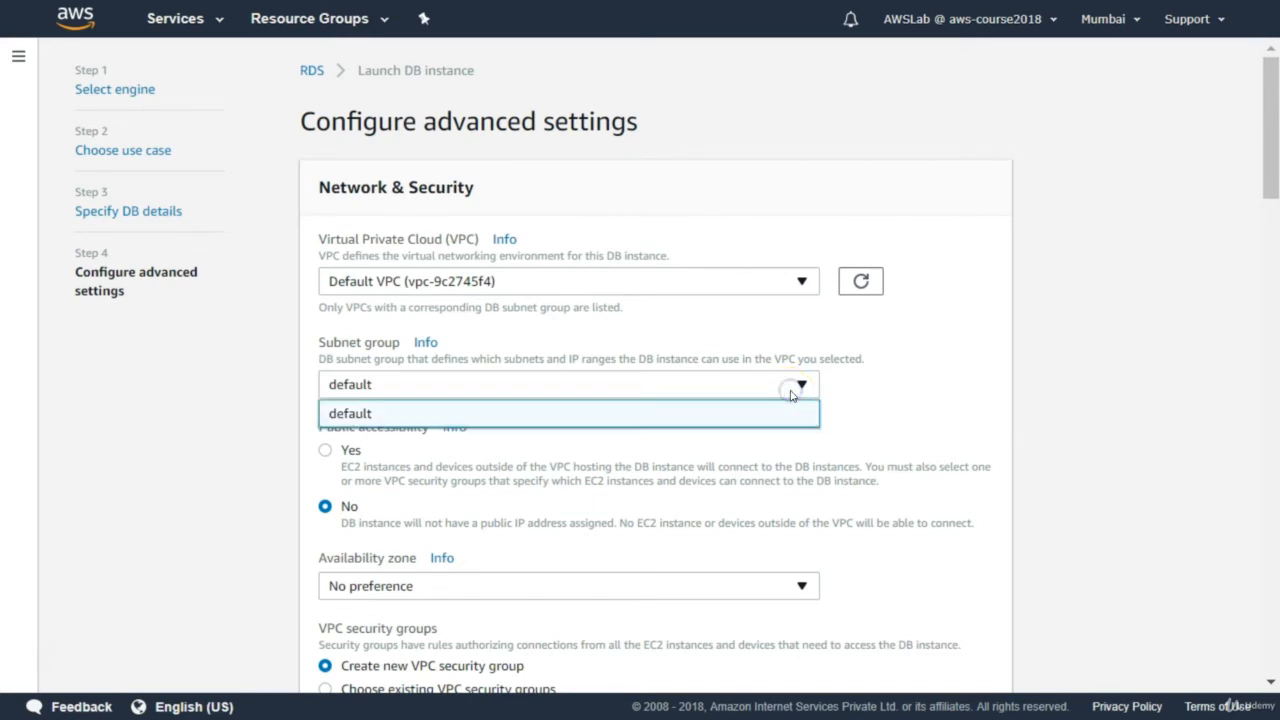
click(790, 392)
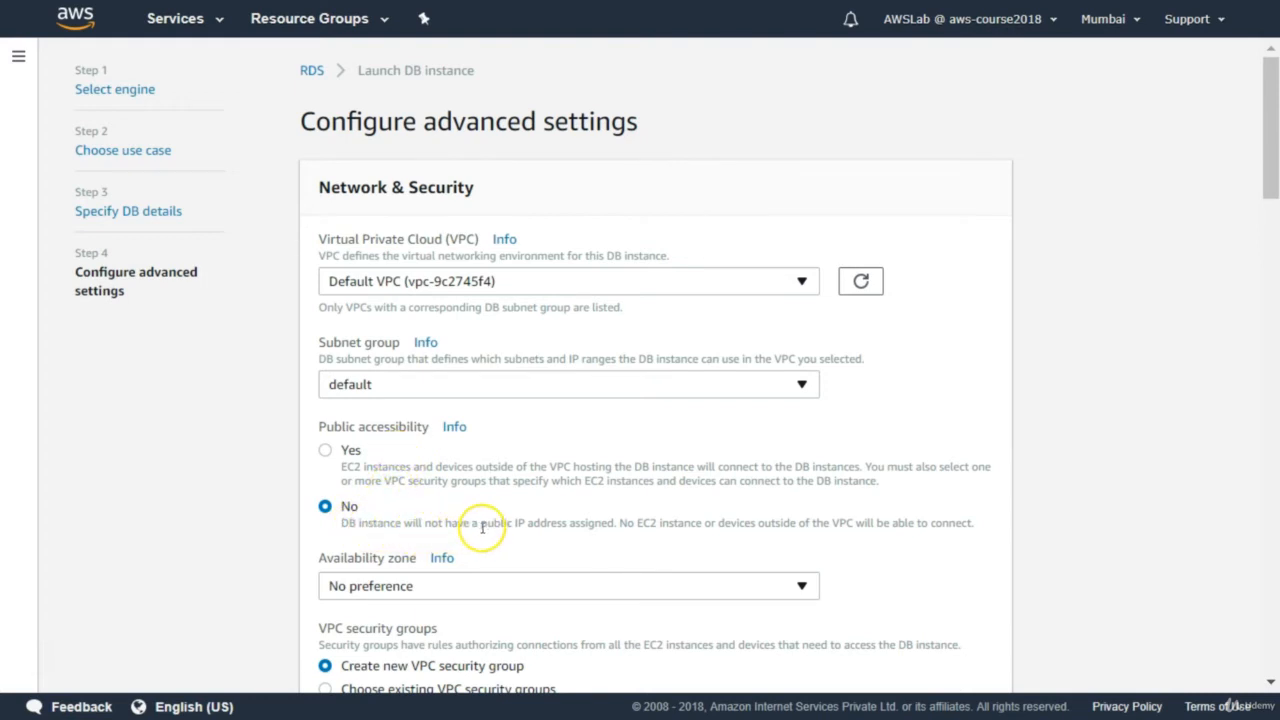
drag(482, 526, 534, 527)
drag(576, 525, 568, 522)
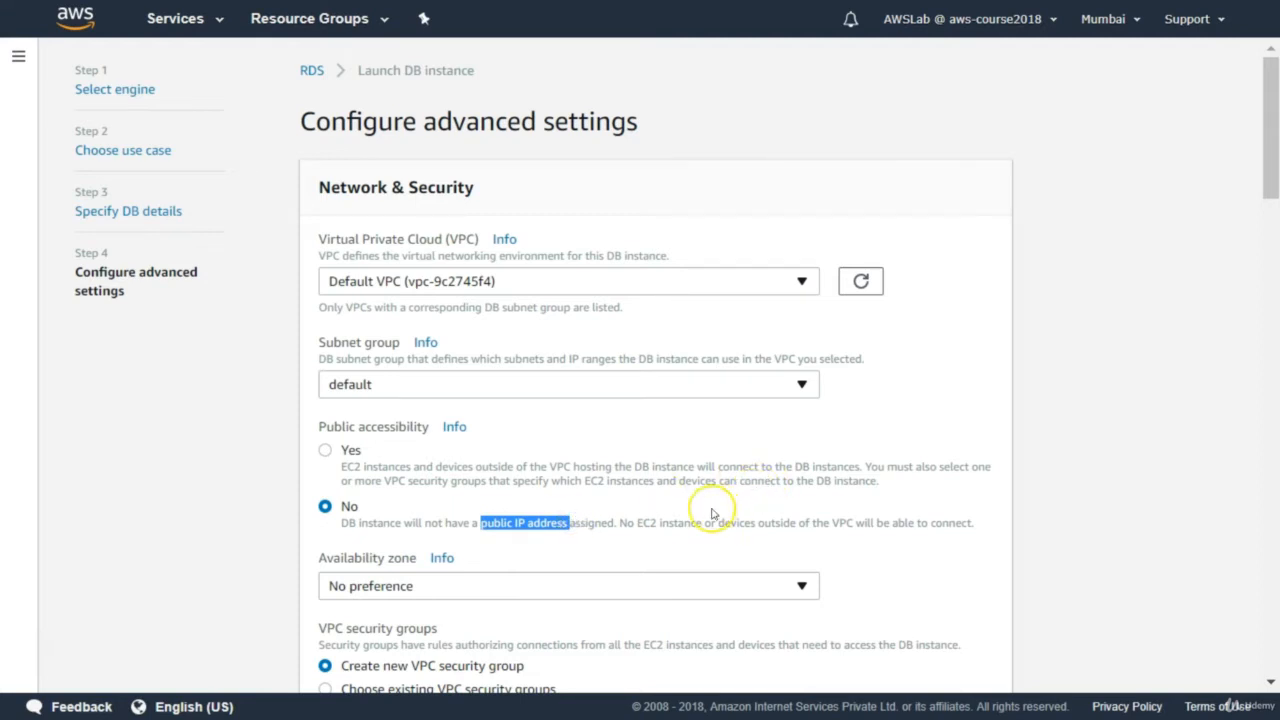
drag(720, 522, 907, 522)
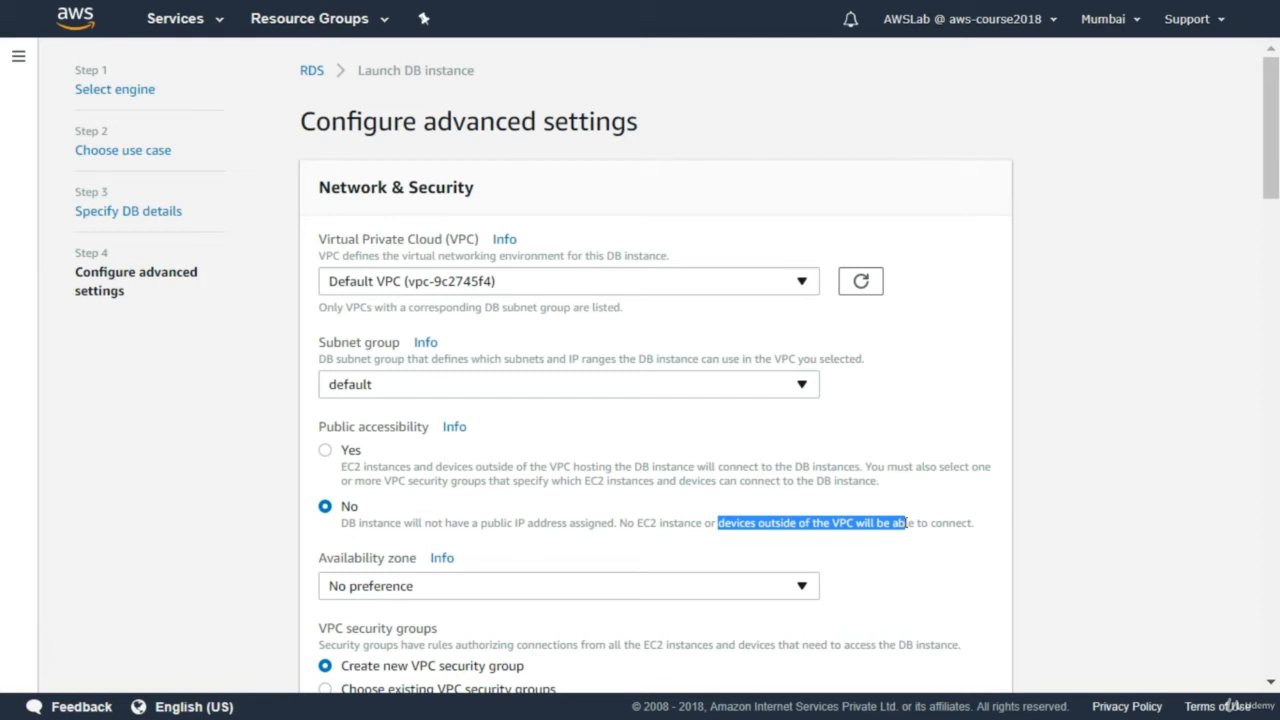
click(697, 457)
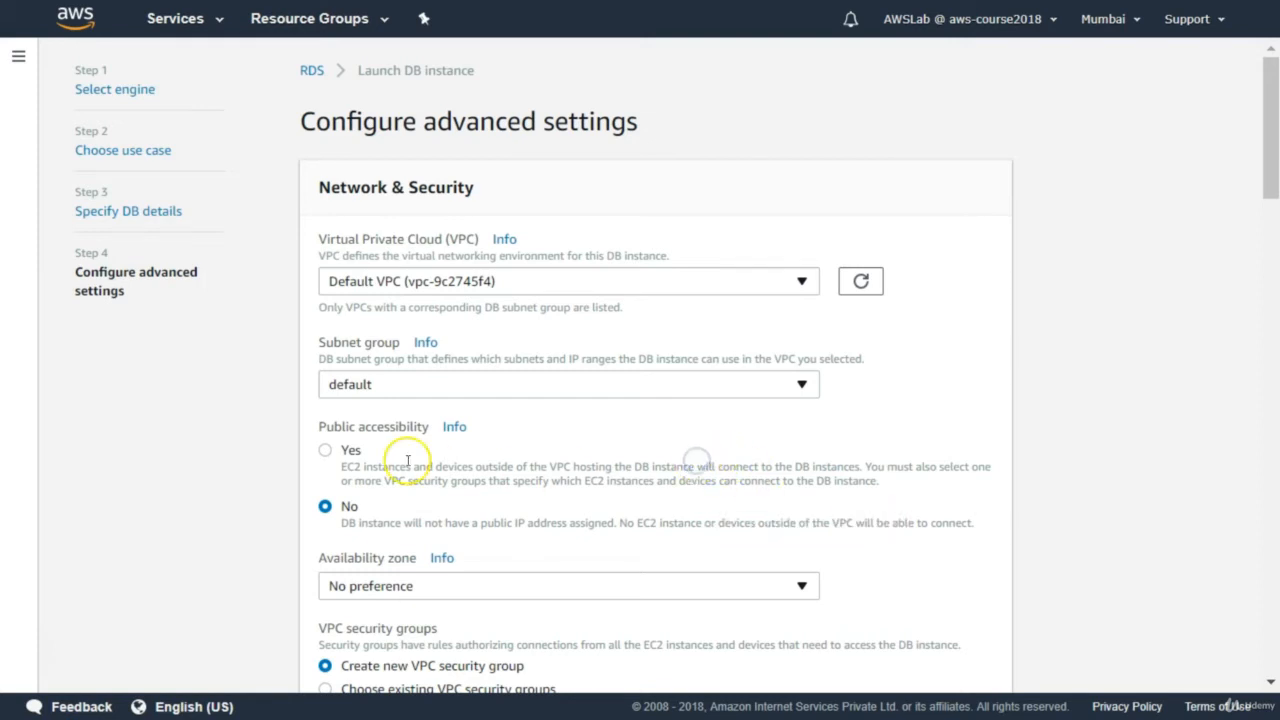
click(325, 450)
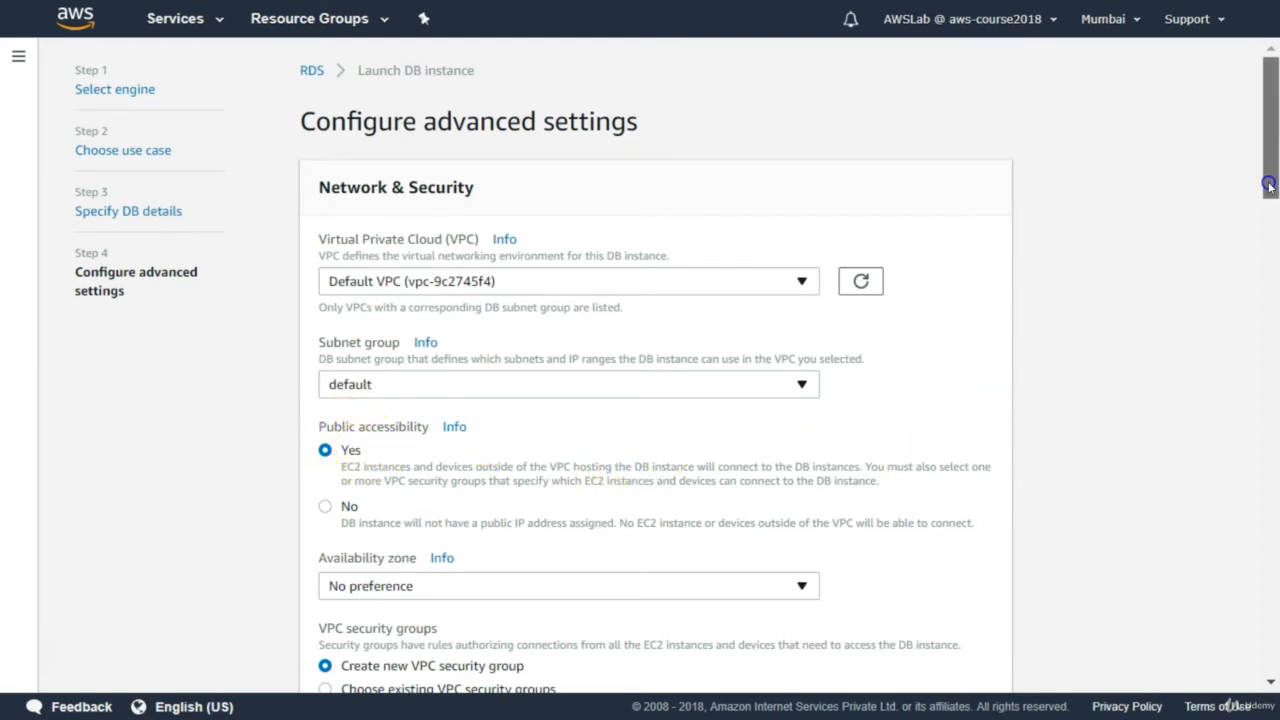
Review the availability zone choices and leave the setting at No preference.
drag(1271, 187, 1262, 252)
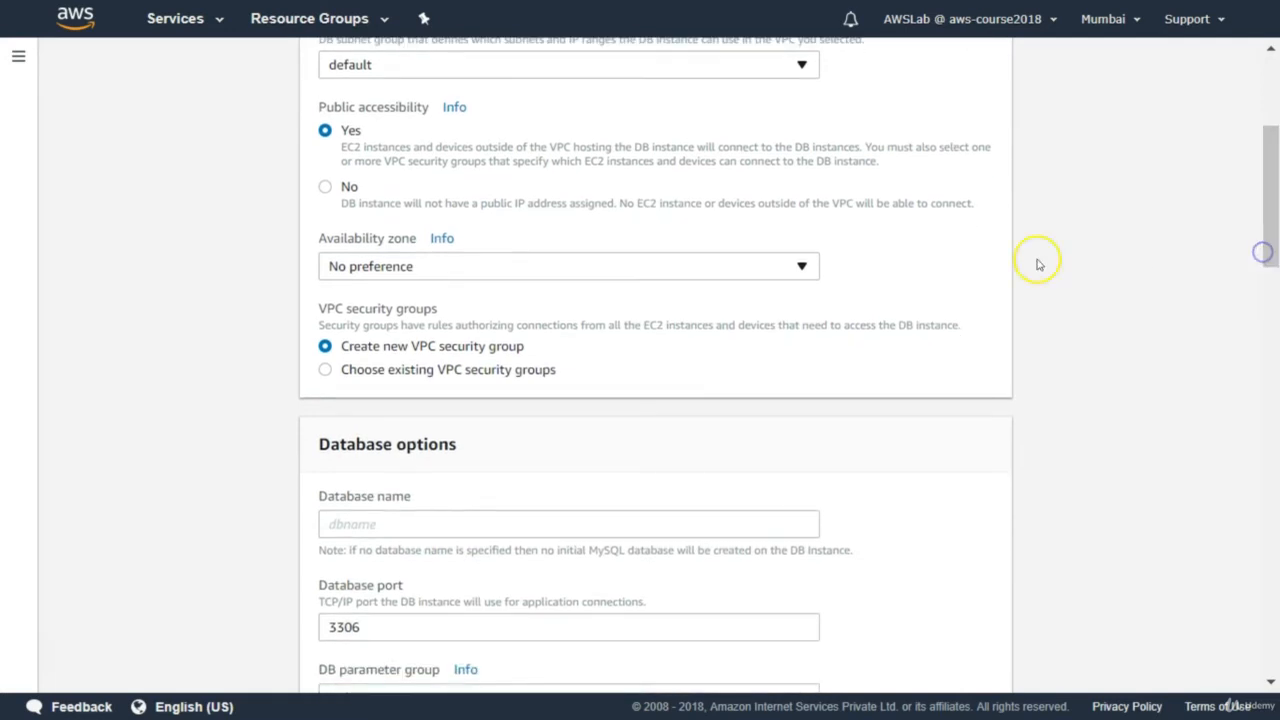
click(799, 262)
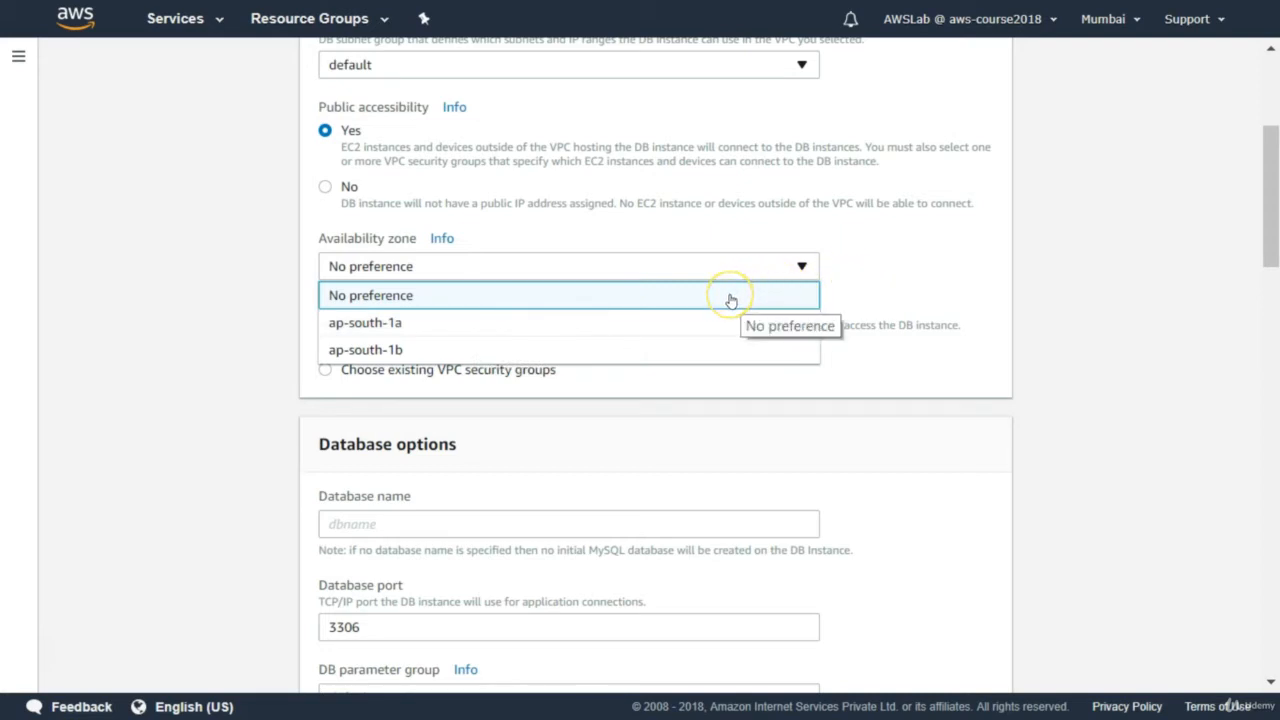
click(867, 287)
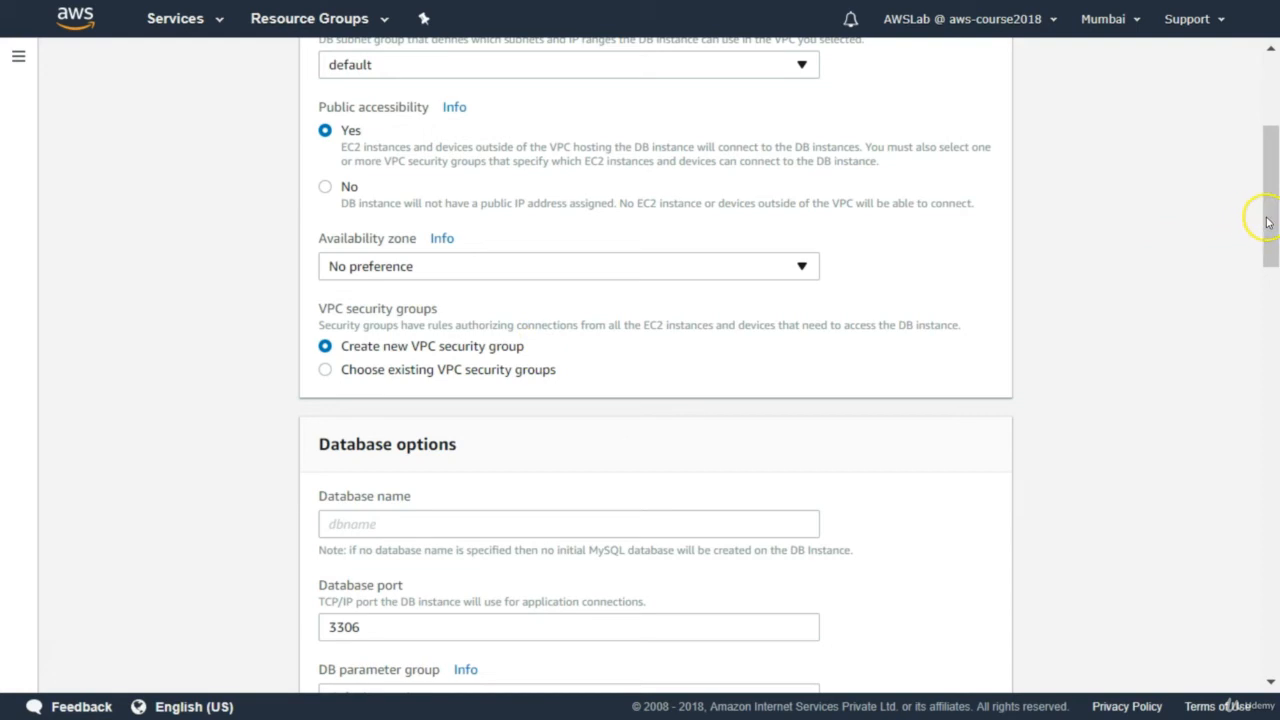
Name the initial database MySQLRDS in the database options, keeping the default port.
drag(1268, 222, 1257, 285)
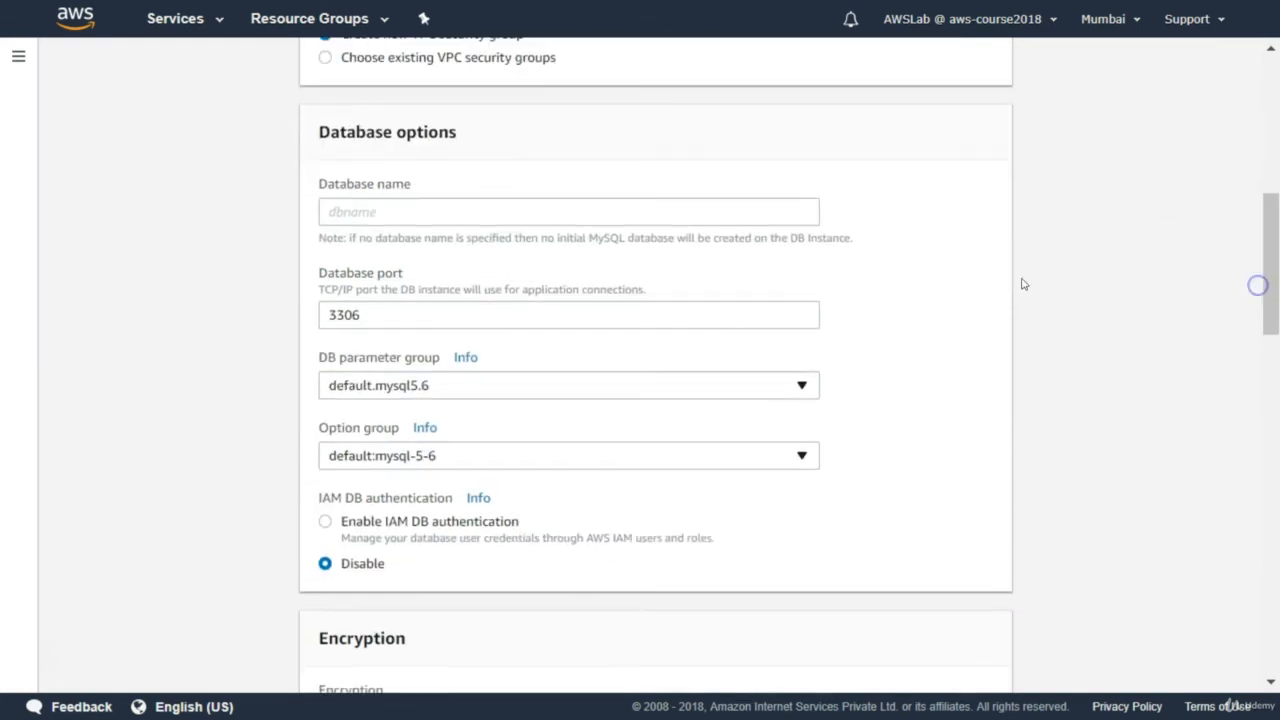
click(434, 208)
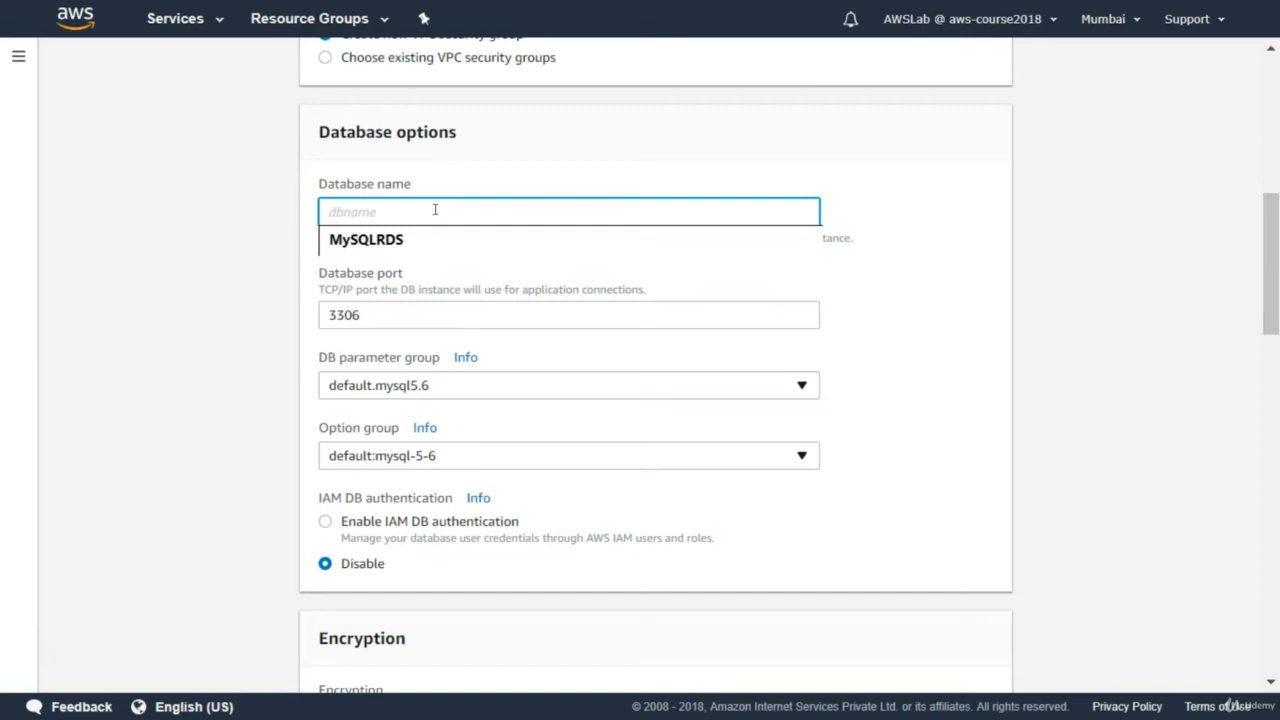
text(m)
key(BackSpace)
text(MySQLRDS)
key(Tab)
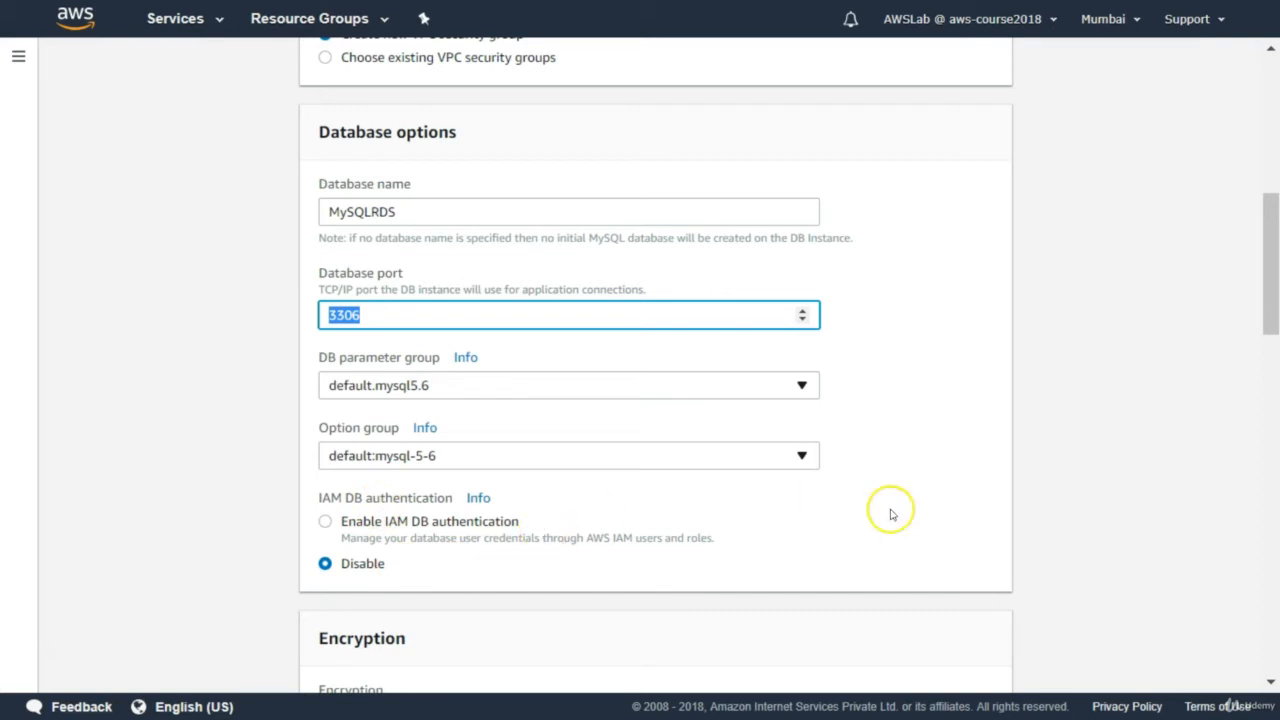
mouse_move(1274, 304)
mouse_down()
mouse_move(1258, 325)
mouse_move(1260, 297)
mouse_up()
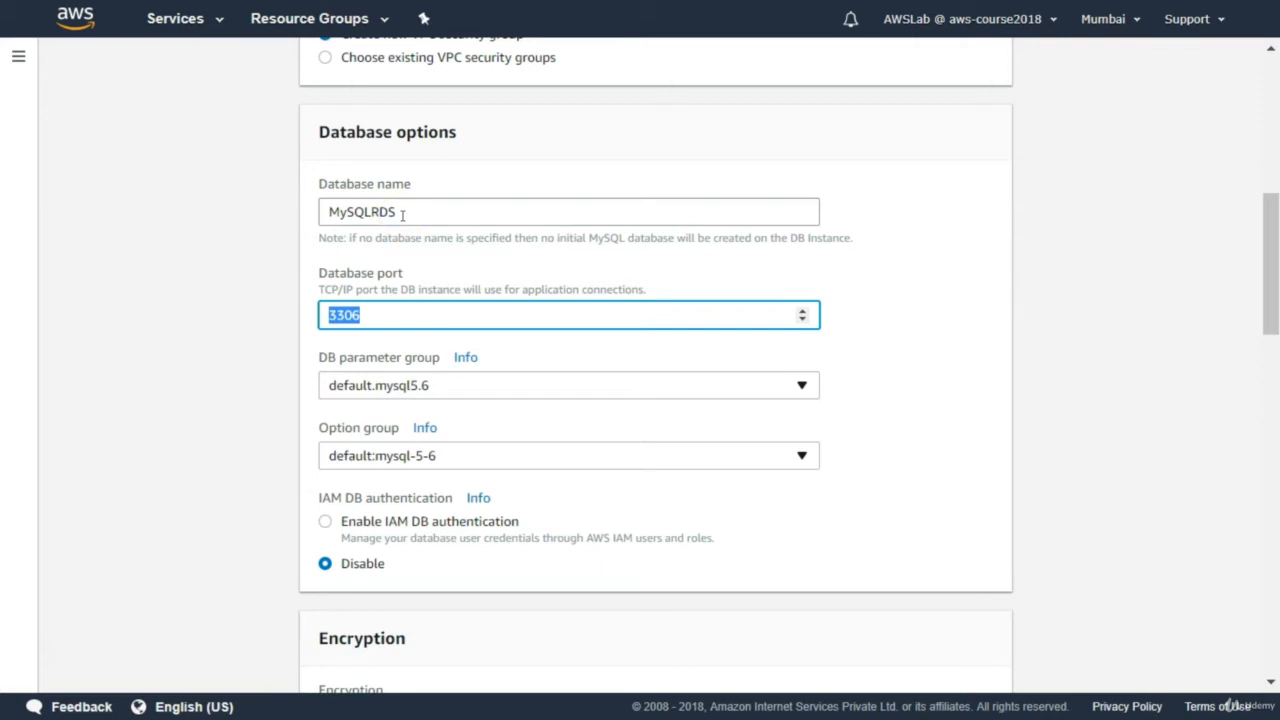
Set the backup retention period to 3 days.
drag(1268, 250, 1268, 334)
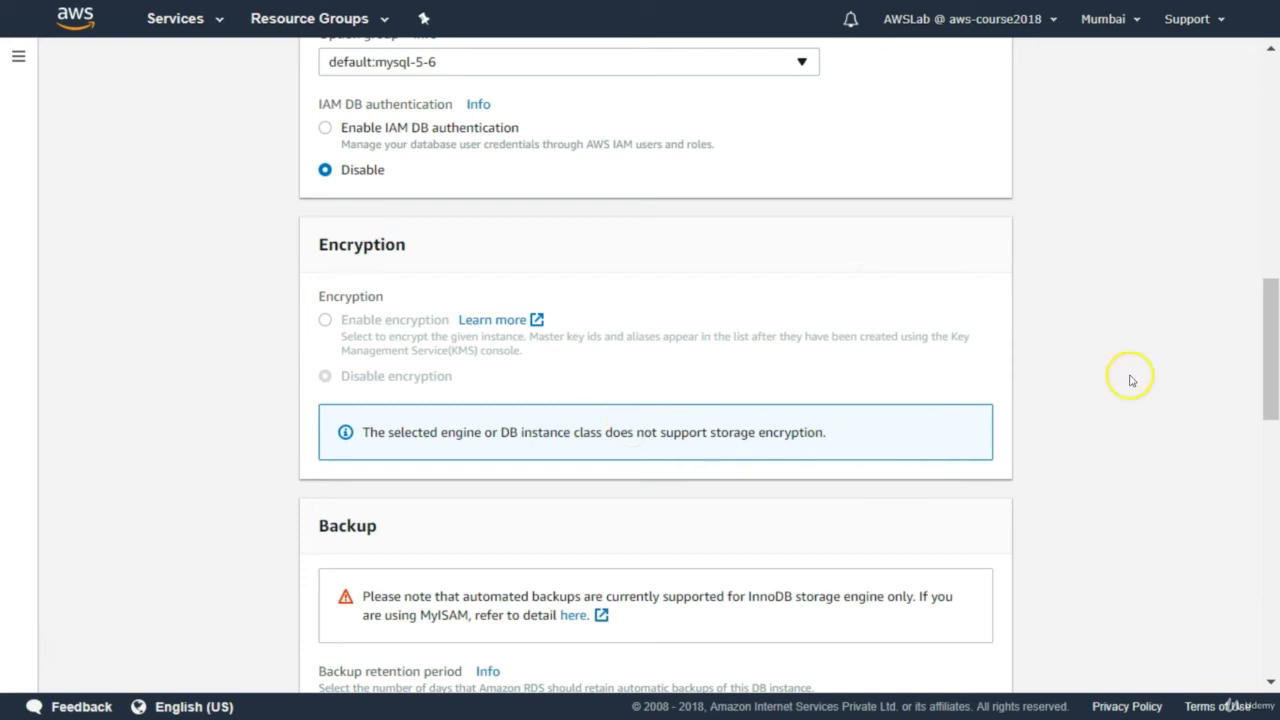
drag(1266, 349, 1260, 430)
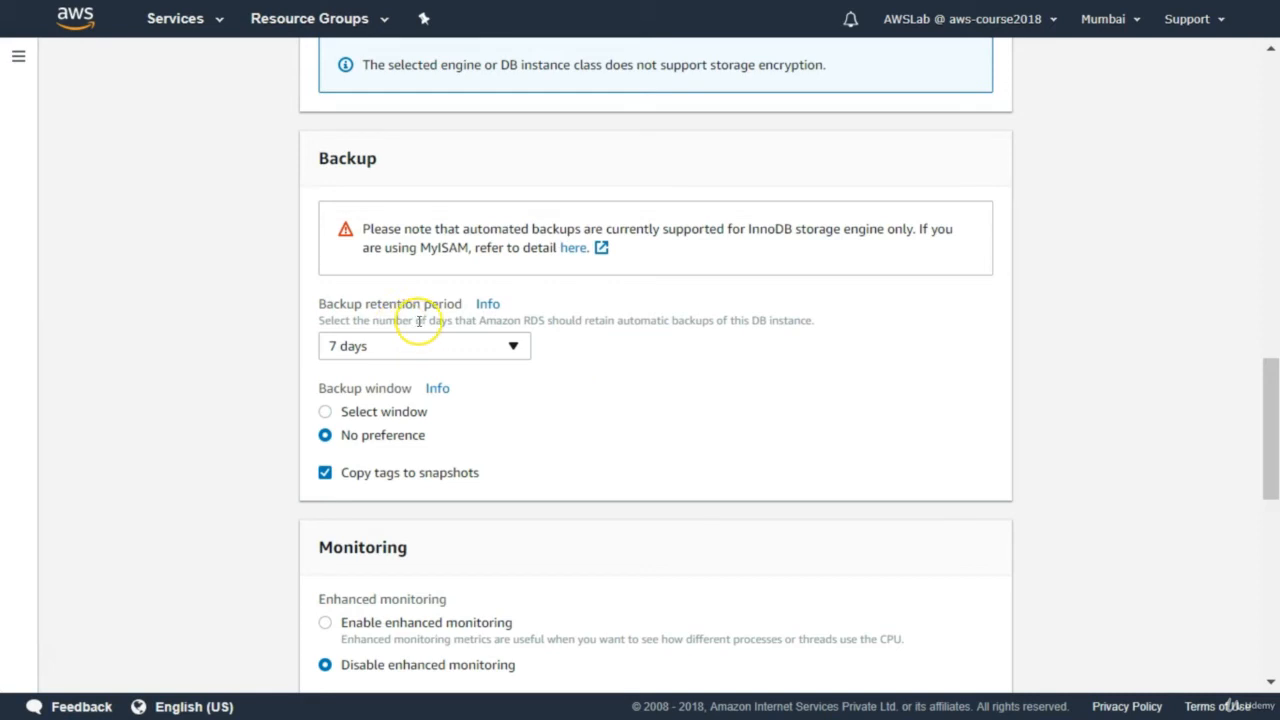
click(507, 350)
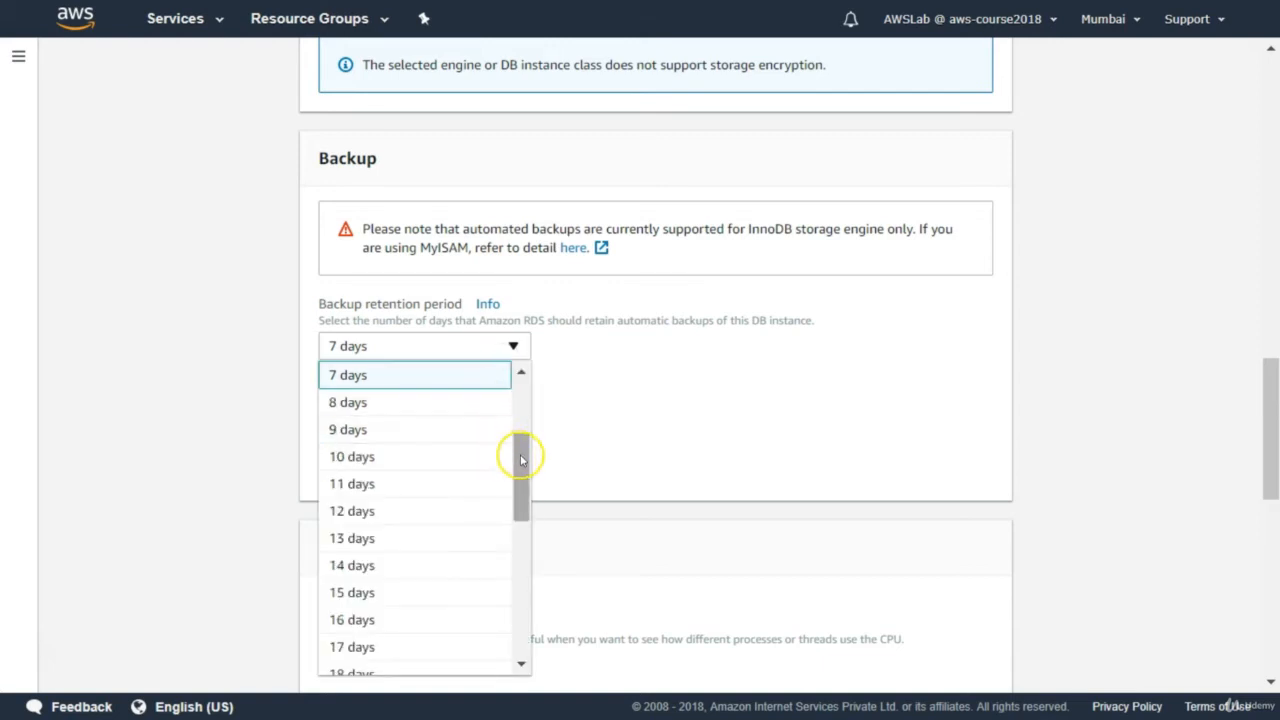
drag(520, 458, 518, 416)
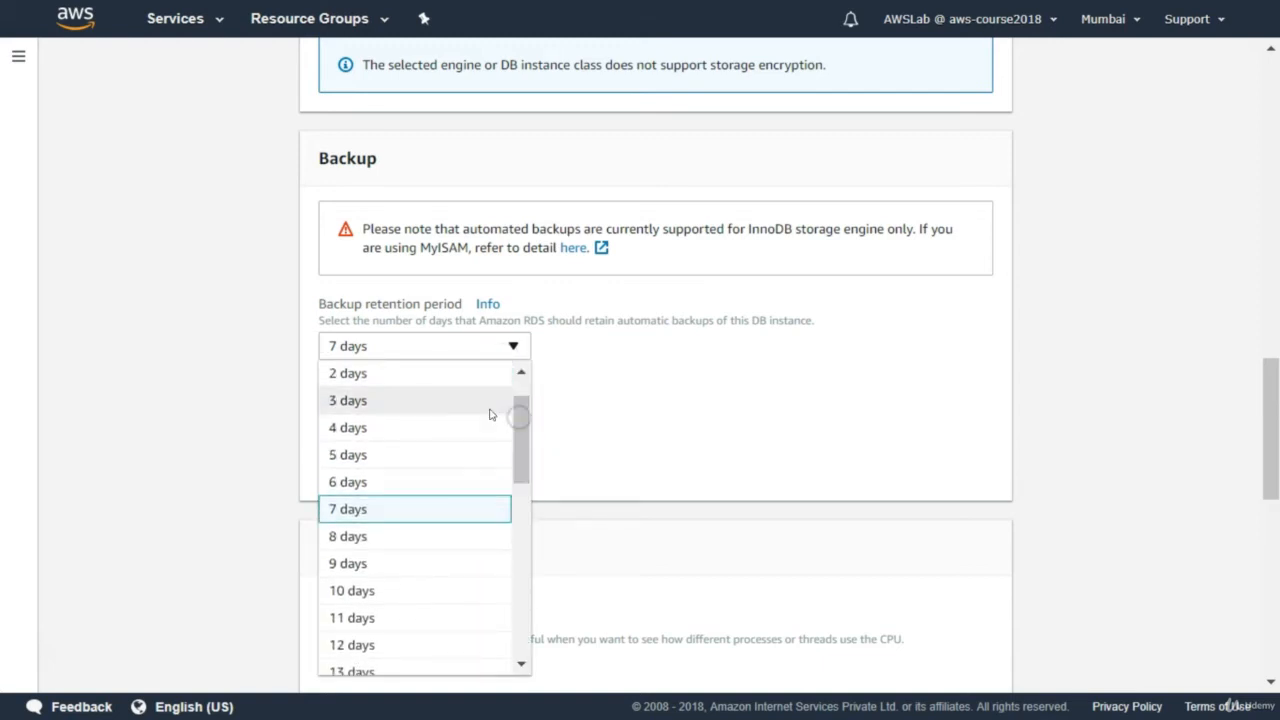
click(430, 401)
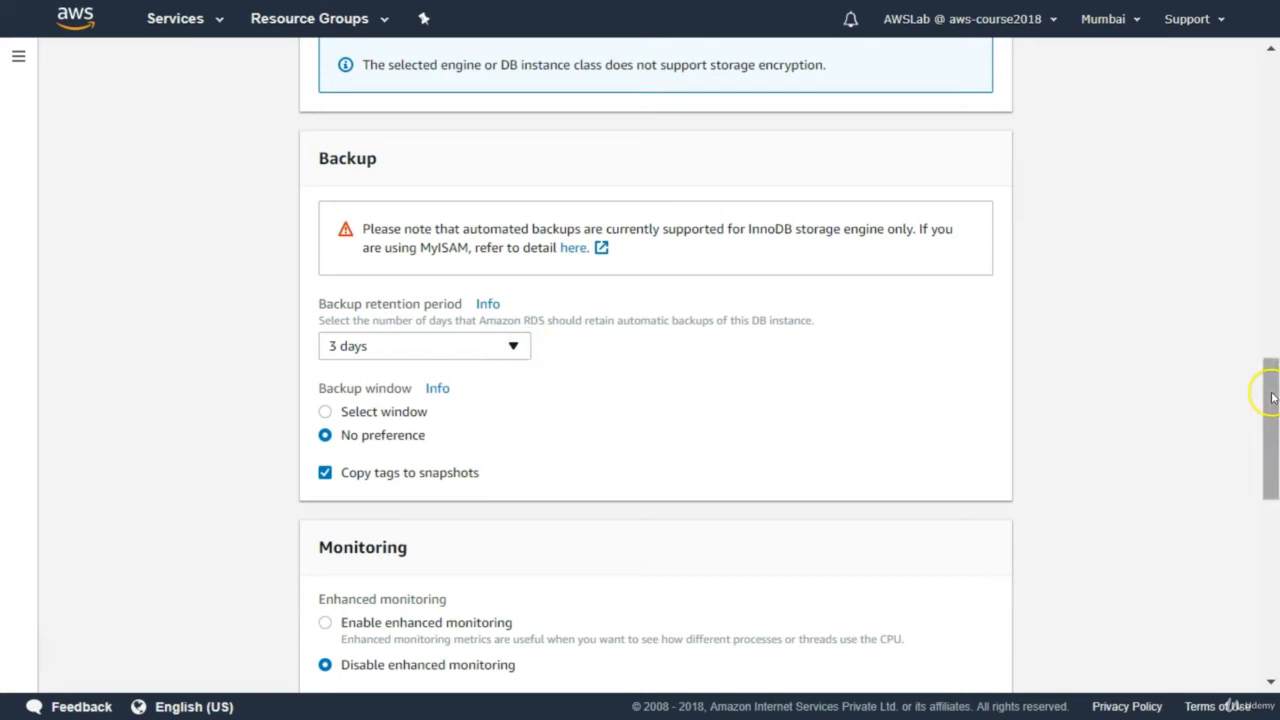
Launch the DB instance, keeping the default monitoring, log export and maintenance settings.
drag(1272, 398, 1266, 480)
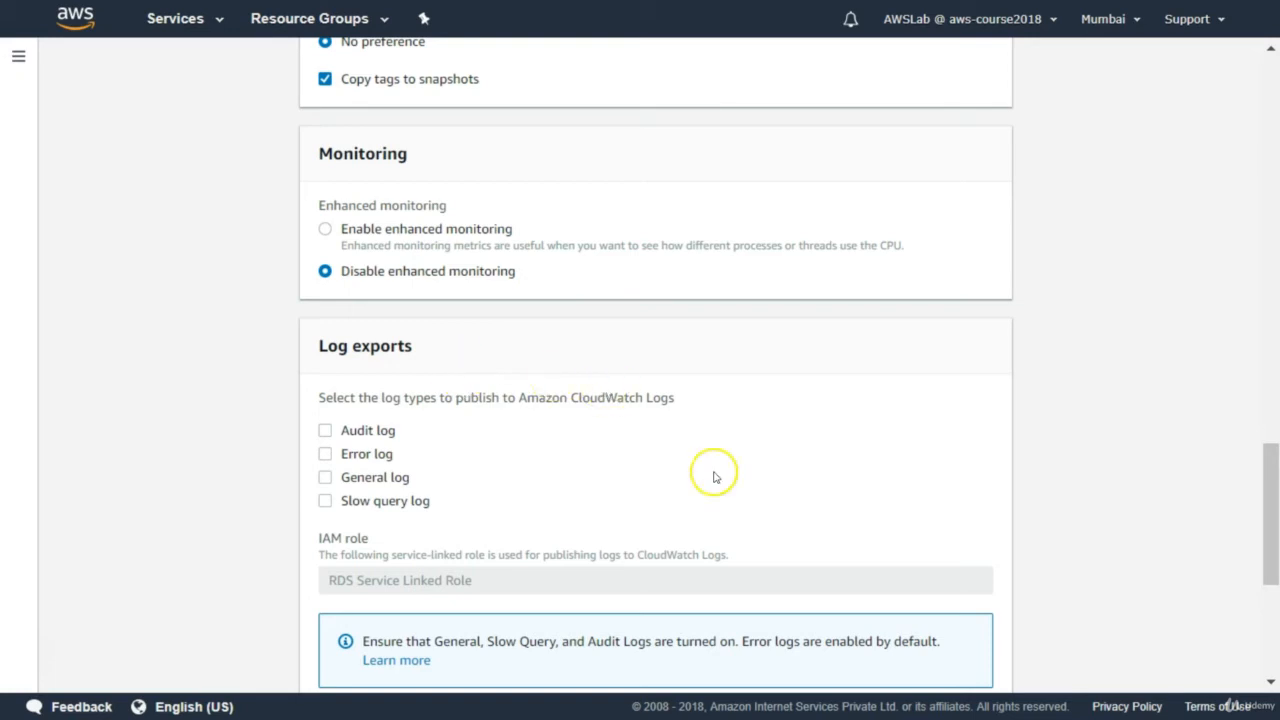
drag(1267, 482, 1260, 598)
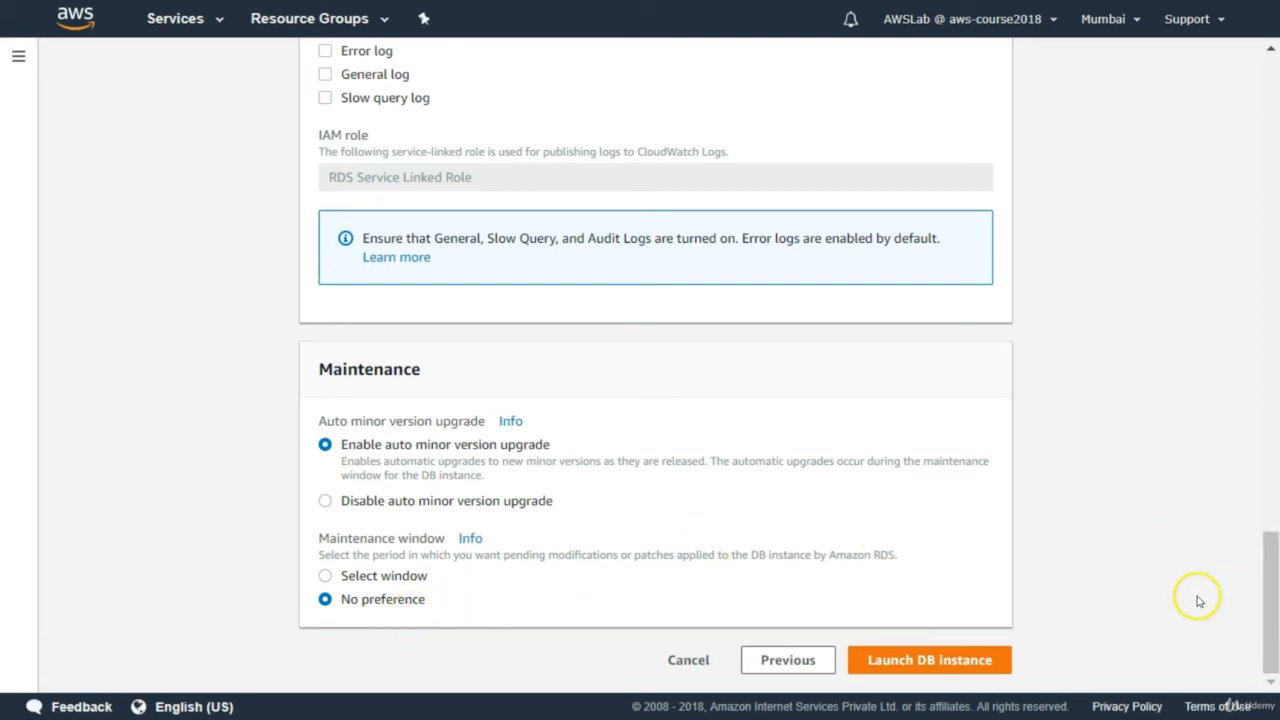
click(933, 667)
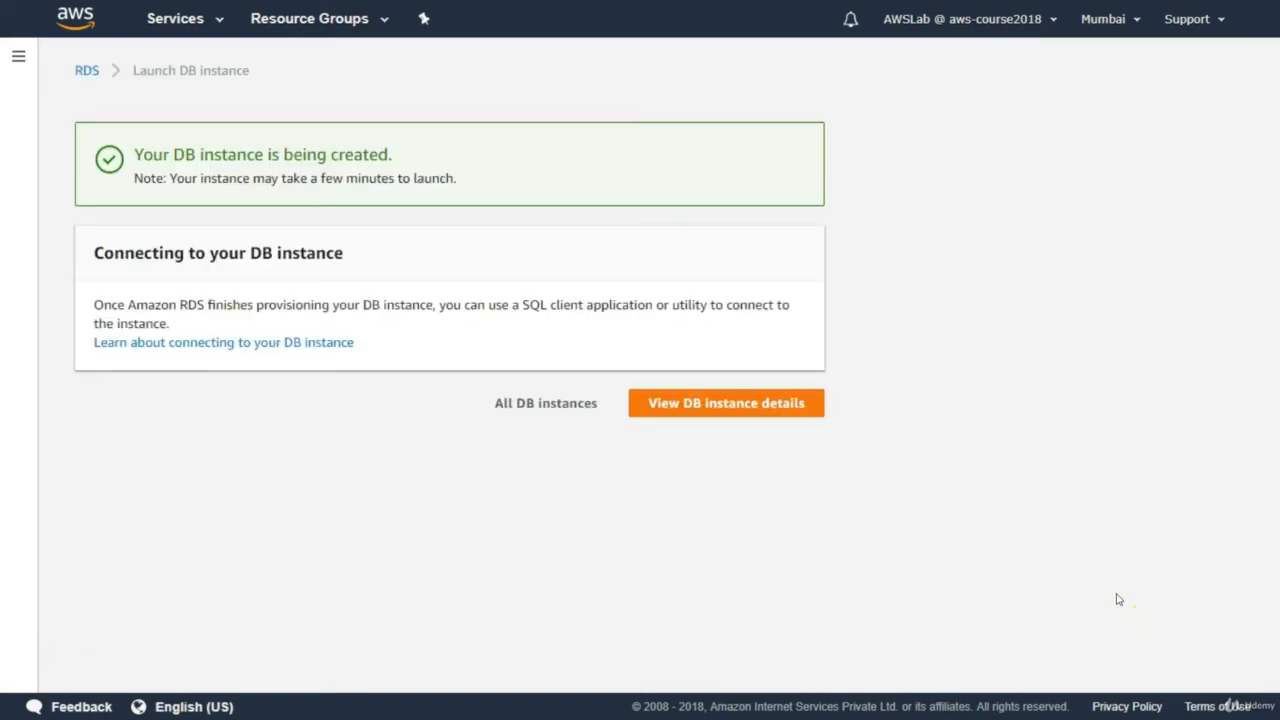
click(1115, 597)
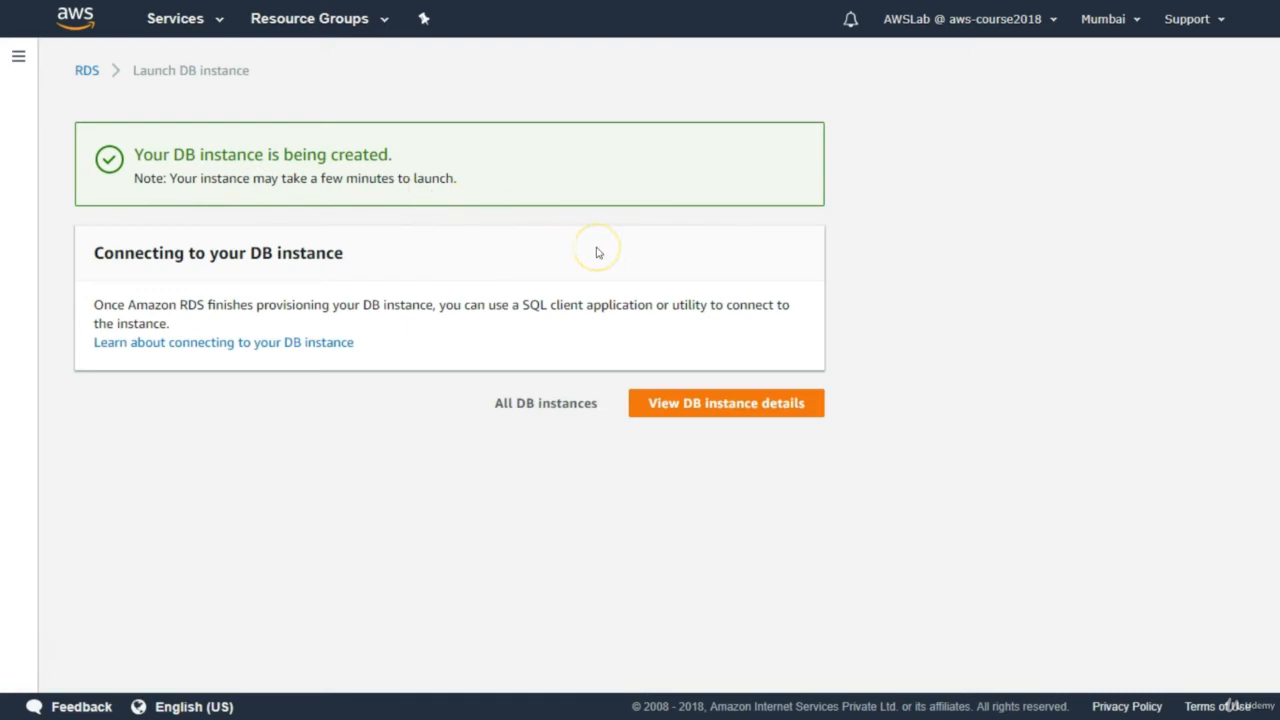
Open the details of the new DB instance and check its status in the summary.
click(726, 405)
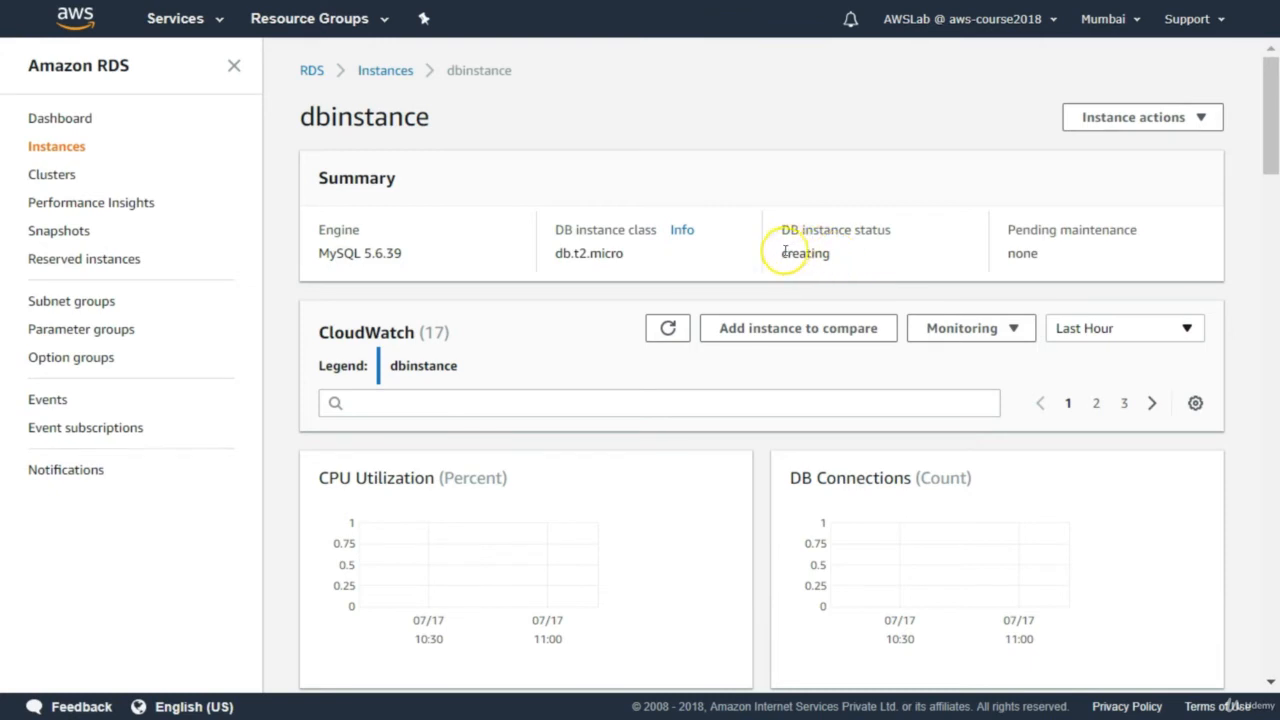
drag(777, 253, 835, 256)
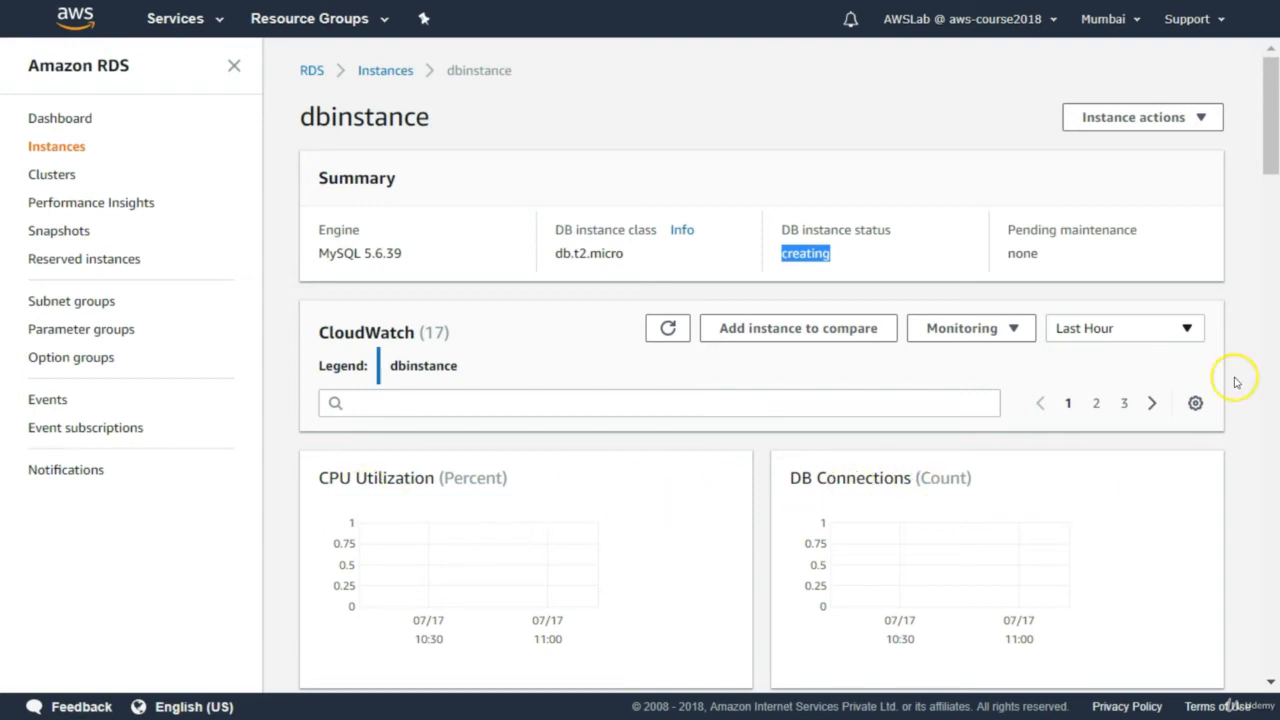
drag(1268, 150, 1267, 203)
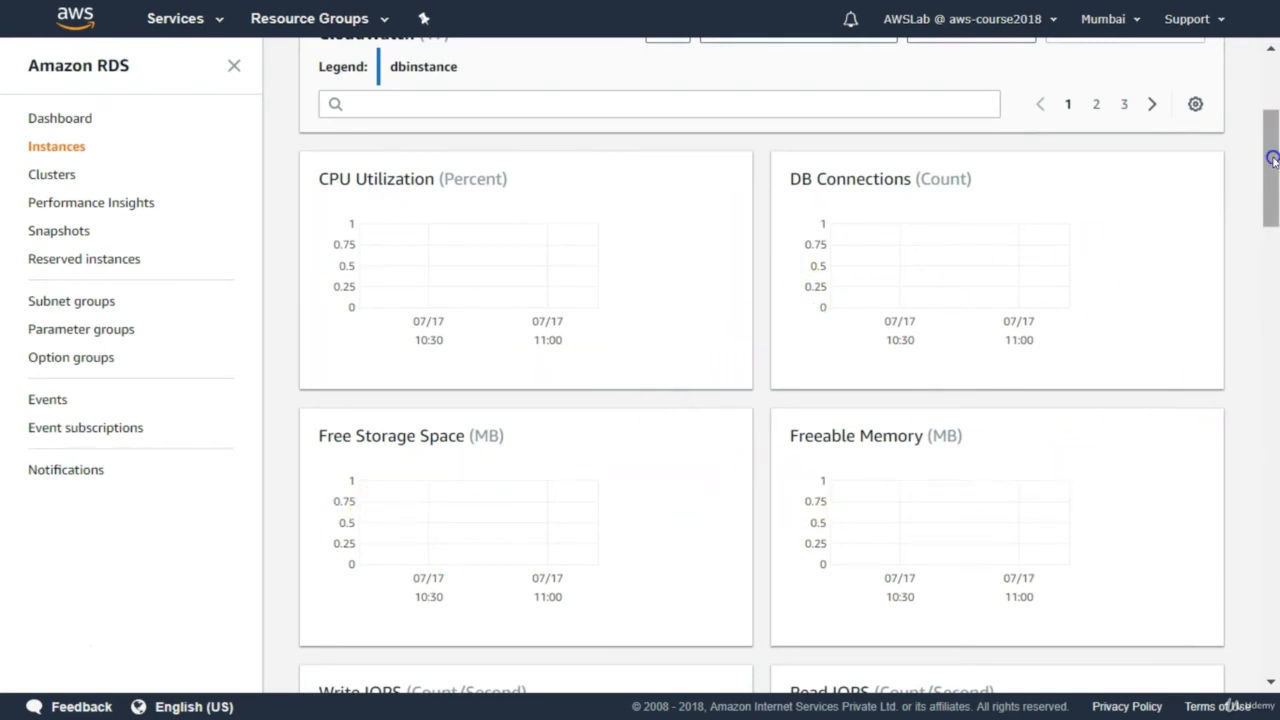
drag(1268, 165, 1269, 70)
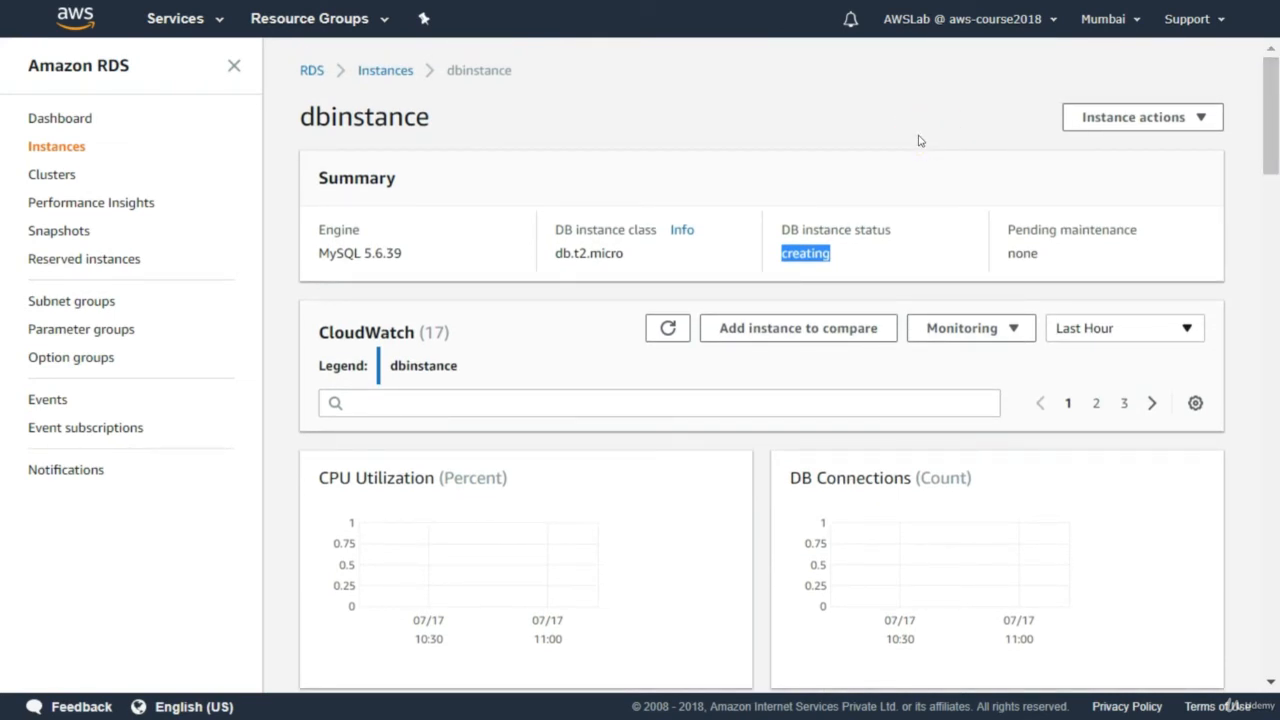
click(884, 231)
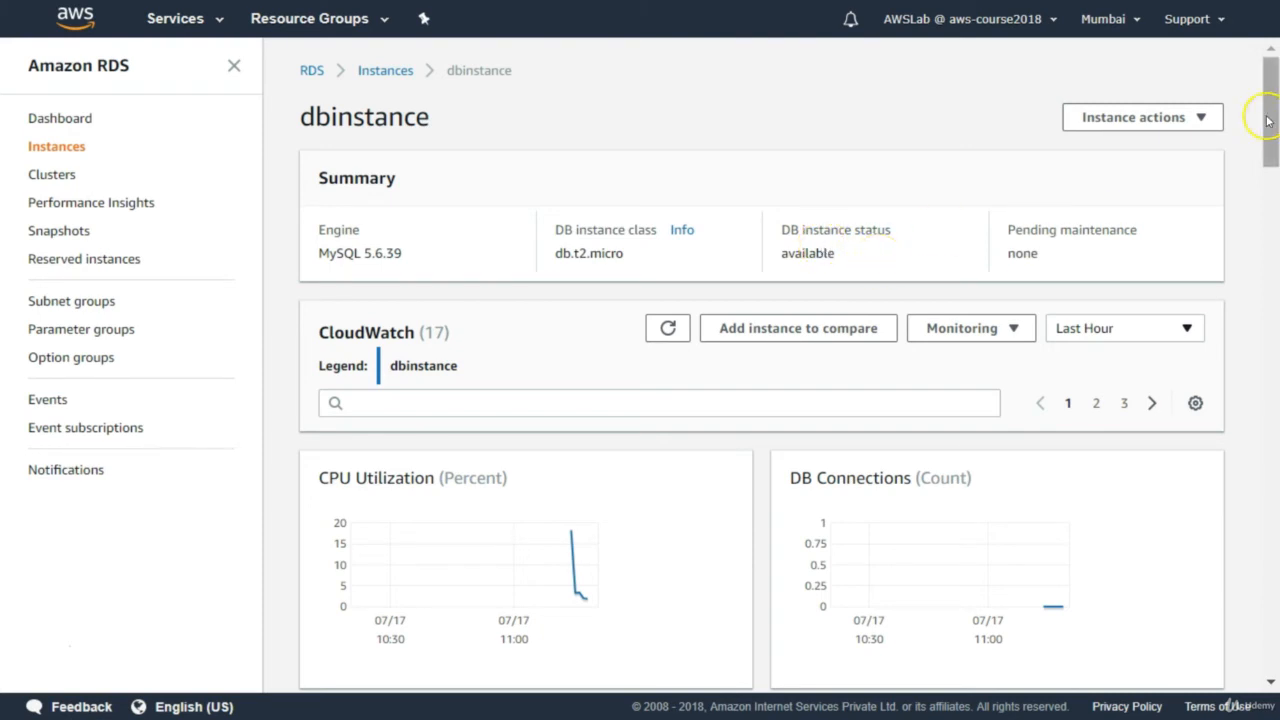
Examine the CloudWatch charts for CPU utilization, DB connections, storage, memory and IOPS.
mouse_move(1268, 120)
mouse_down()
mouse_move(1265, 162)
mouse_move(1263, 140)
mouse_up()
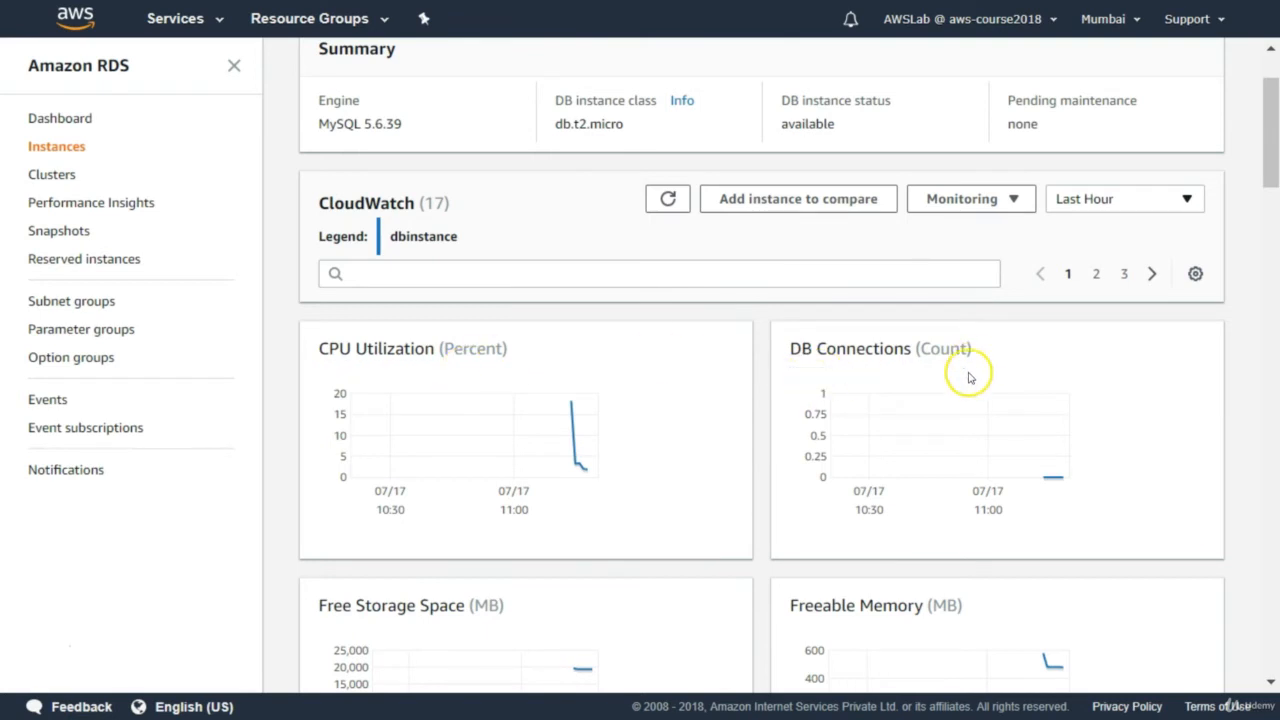
drag(1269, 166, 1266, 229)
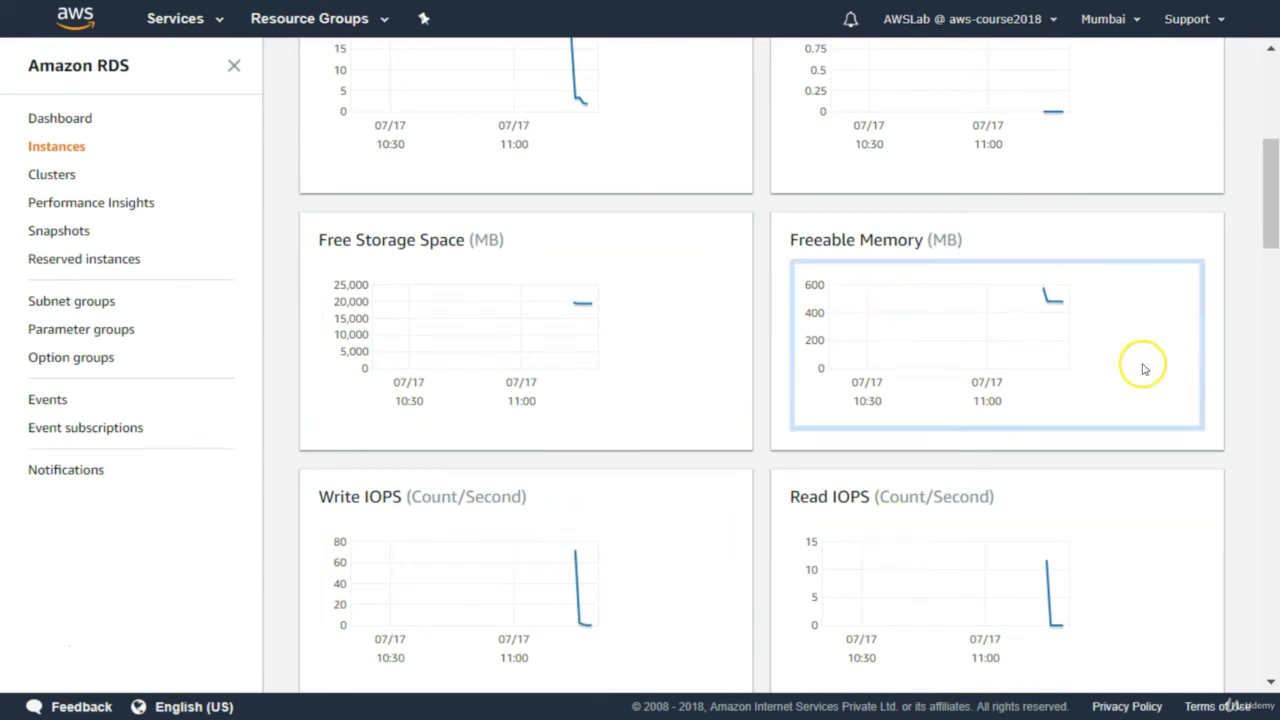
drag(1262, 240, 1266, 210)
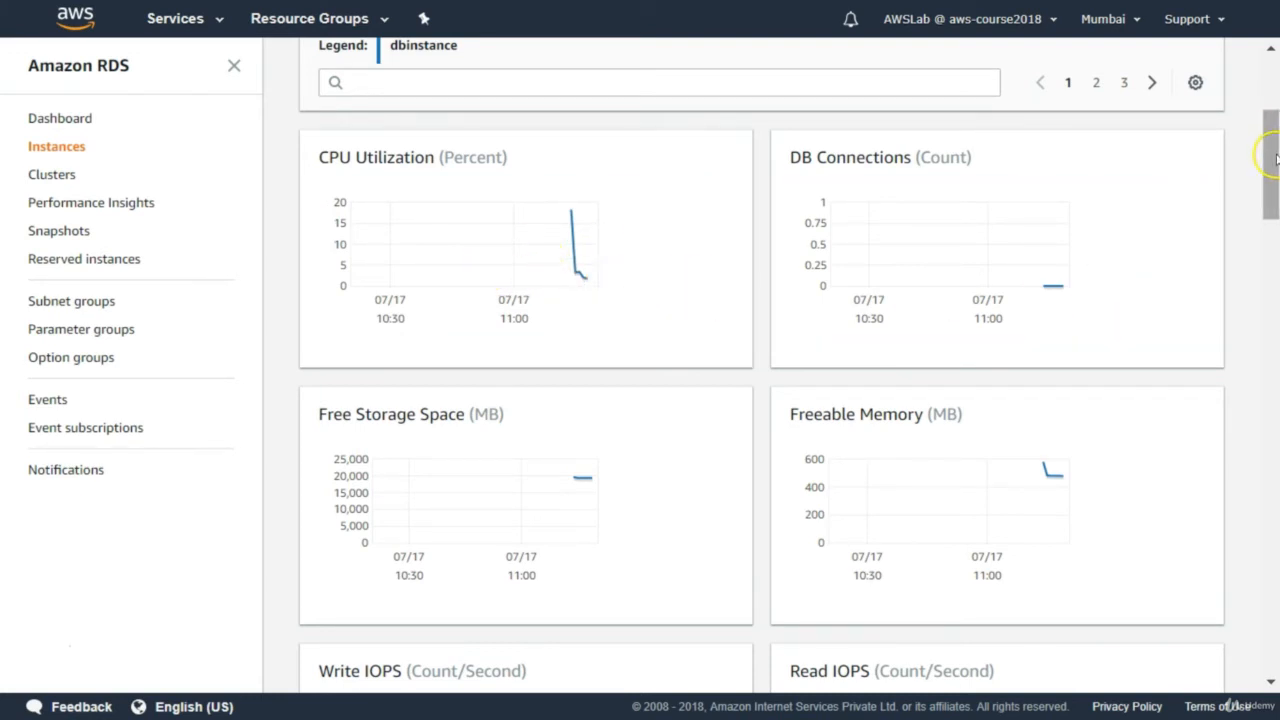
Examine the DB instance's connection details: endpoint, port and public accessibility.
drag(1270, 158, 1267, 262)
drag(1265, 266, 1268, 286)
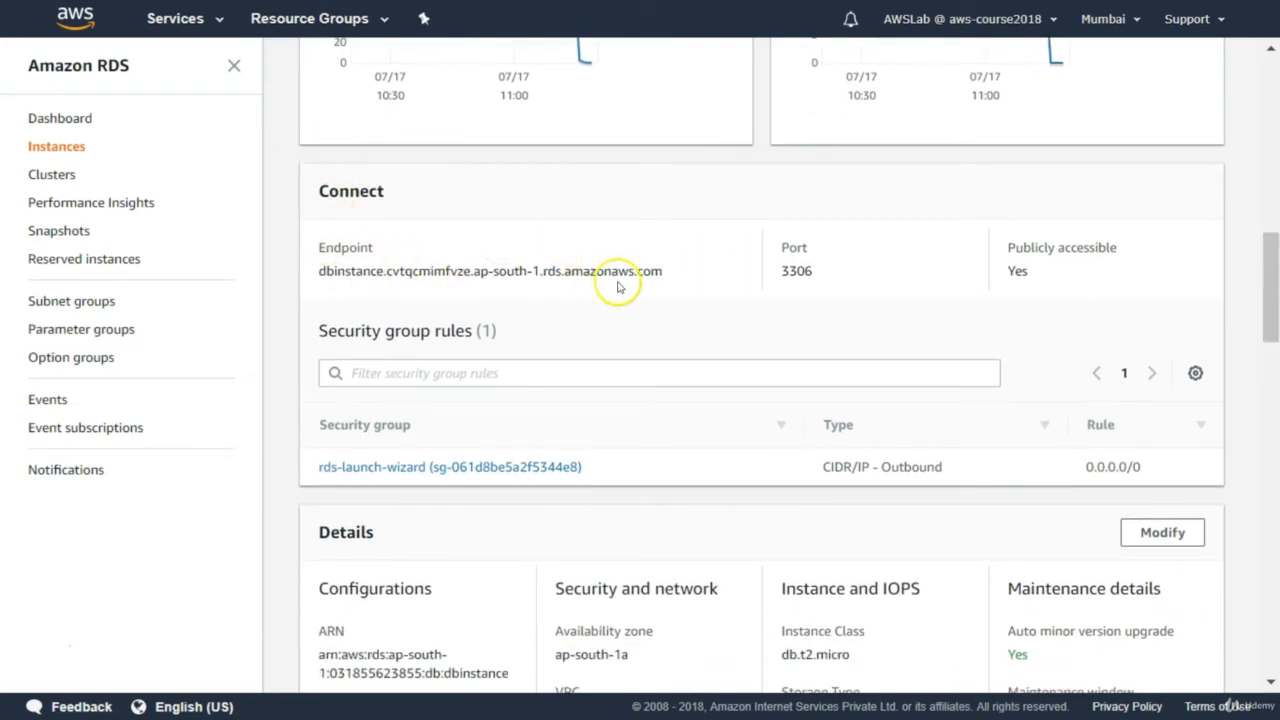
double_click(333, 247)
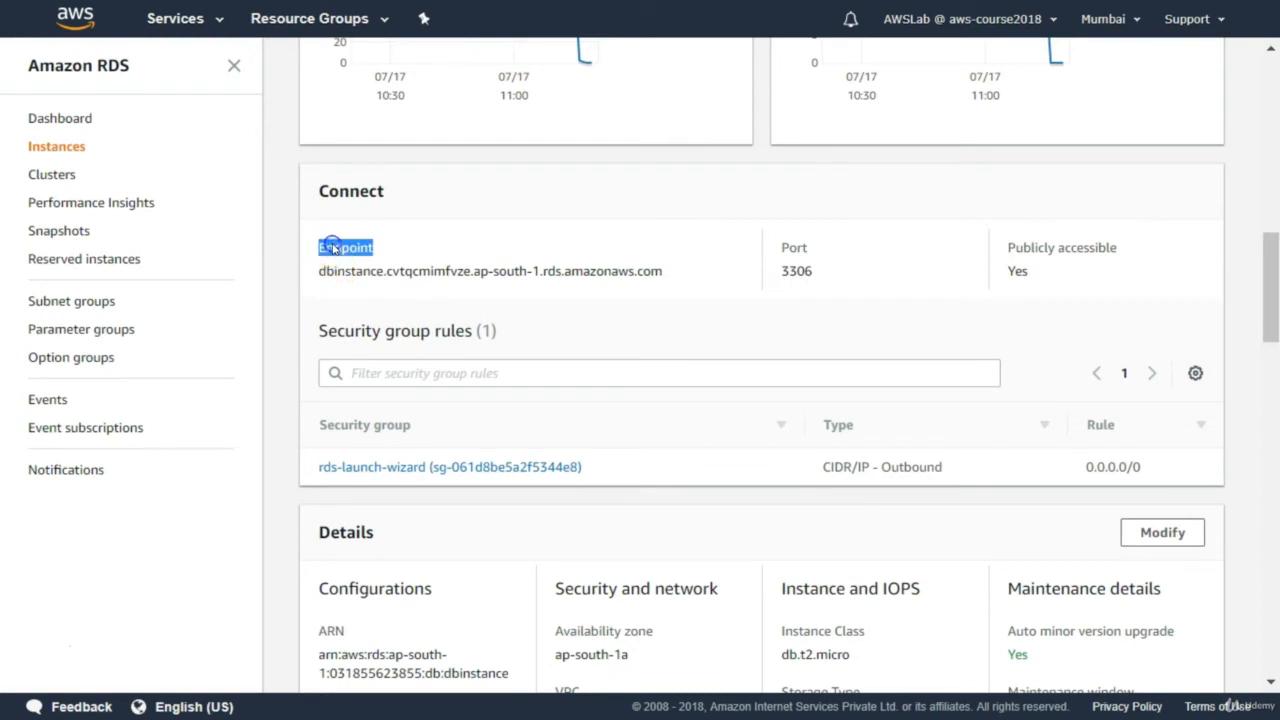
drag(321, 271, 403, 251)
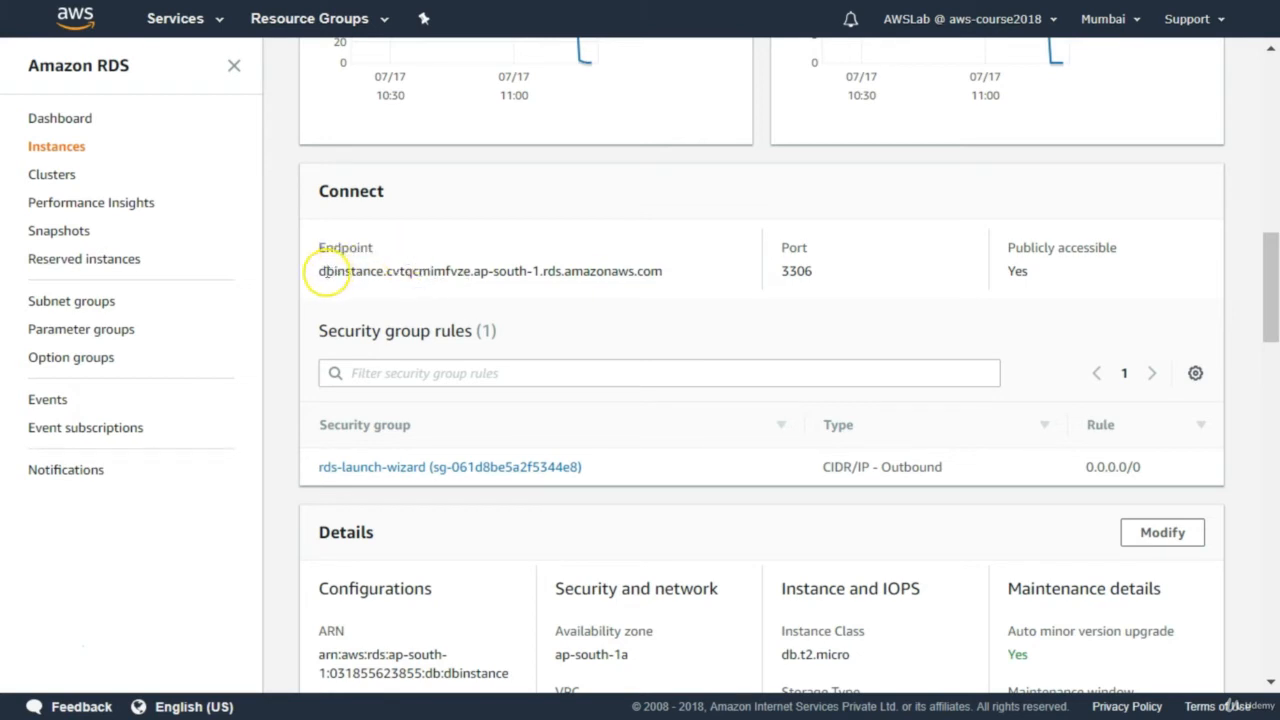
drag(319, 271, 669, 280)
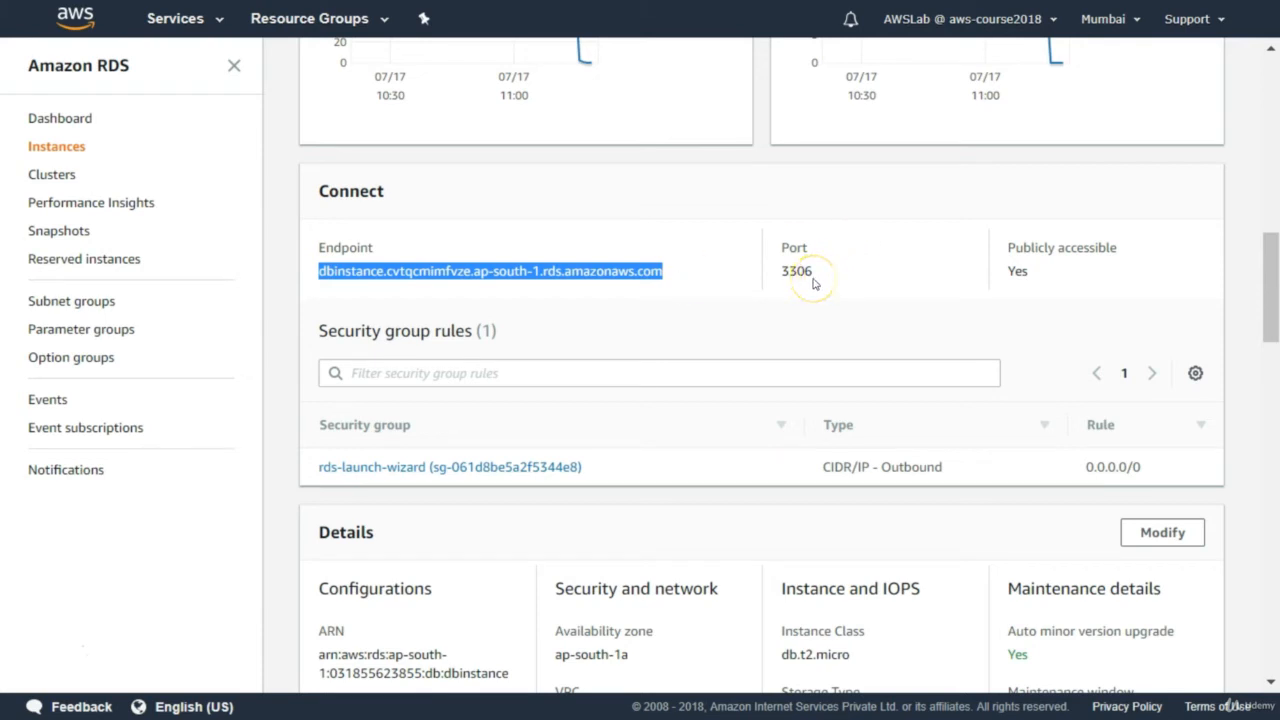
double_click(1018, 272)
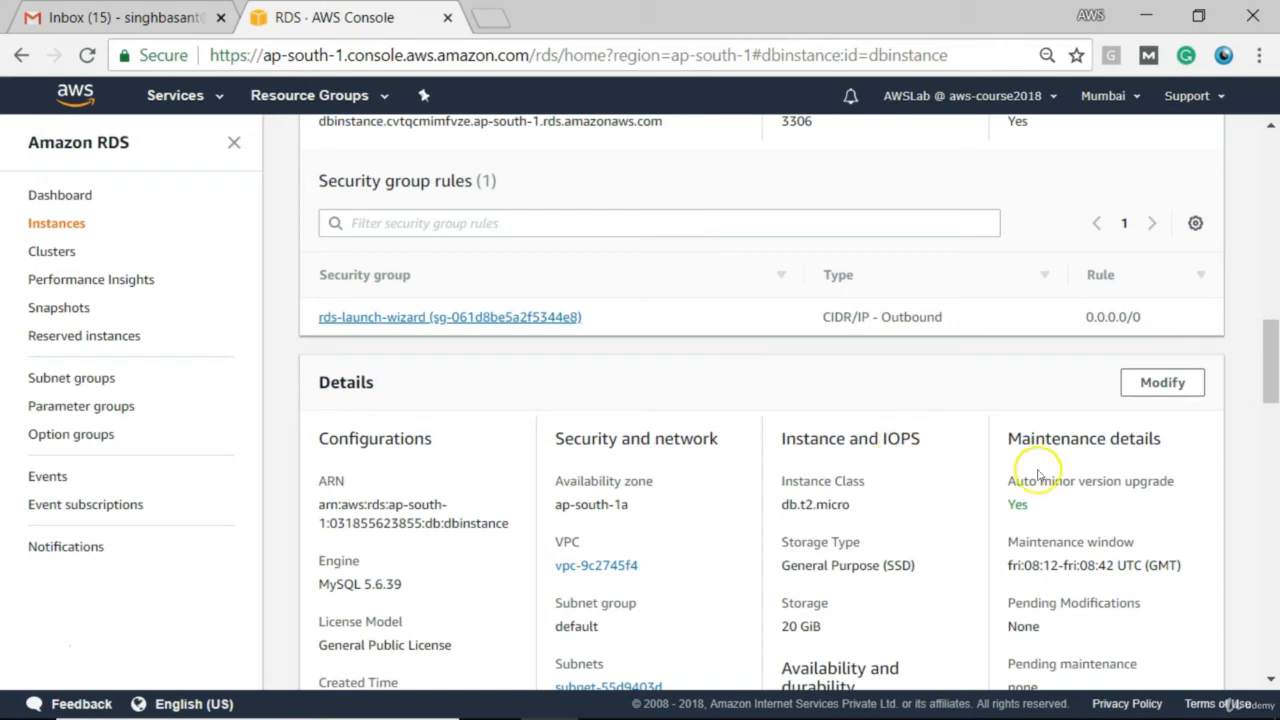
Examine the DB instance's Details section: configuration, security and network, instance and IOPS, availability, backup, maintenance and encryption settings.
drag(1270, 373, 1264, 405)
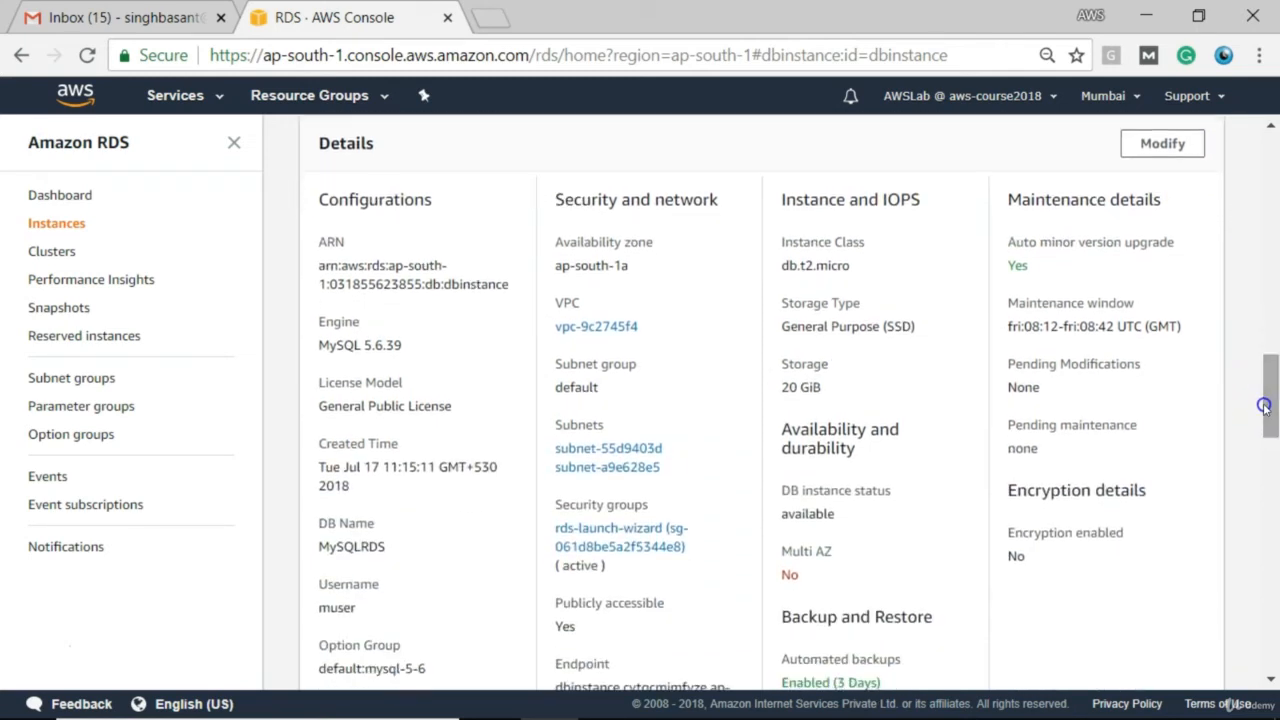
key(F11)
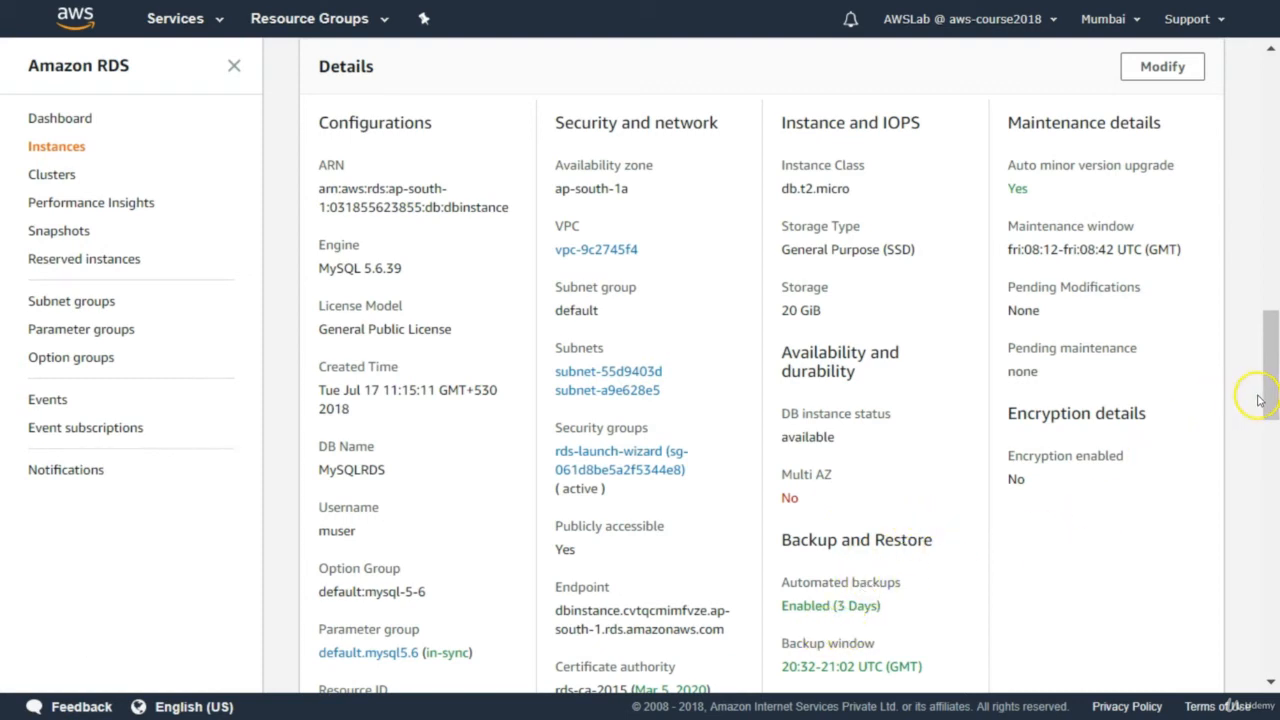
drag(1272, 403, 1272, 445)
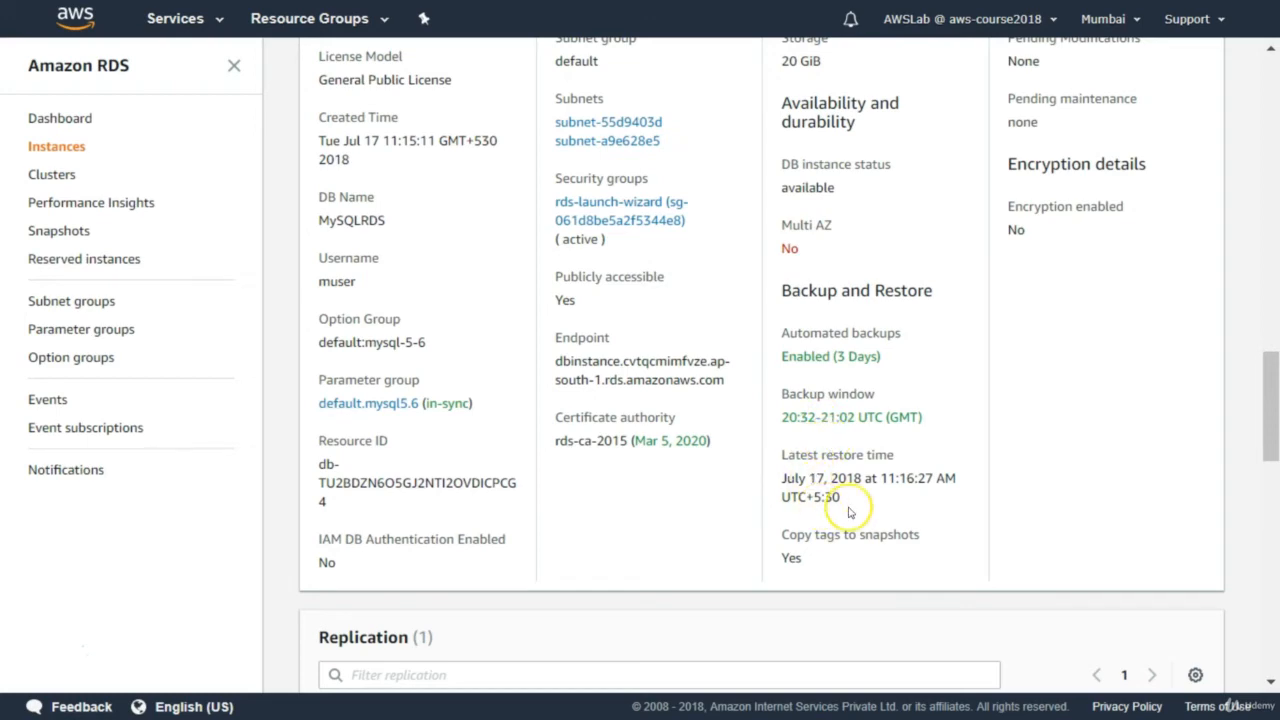
drag(1264, 434, 1269, 383)
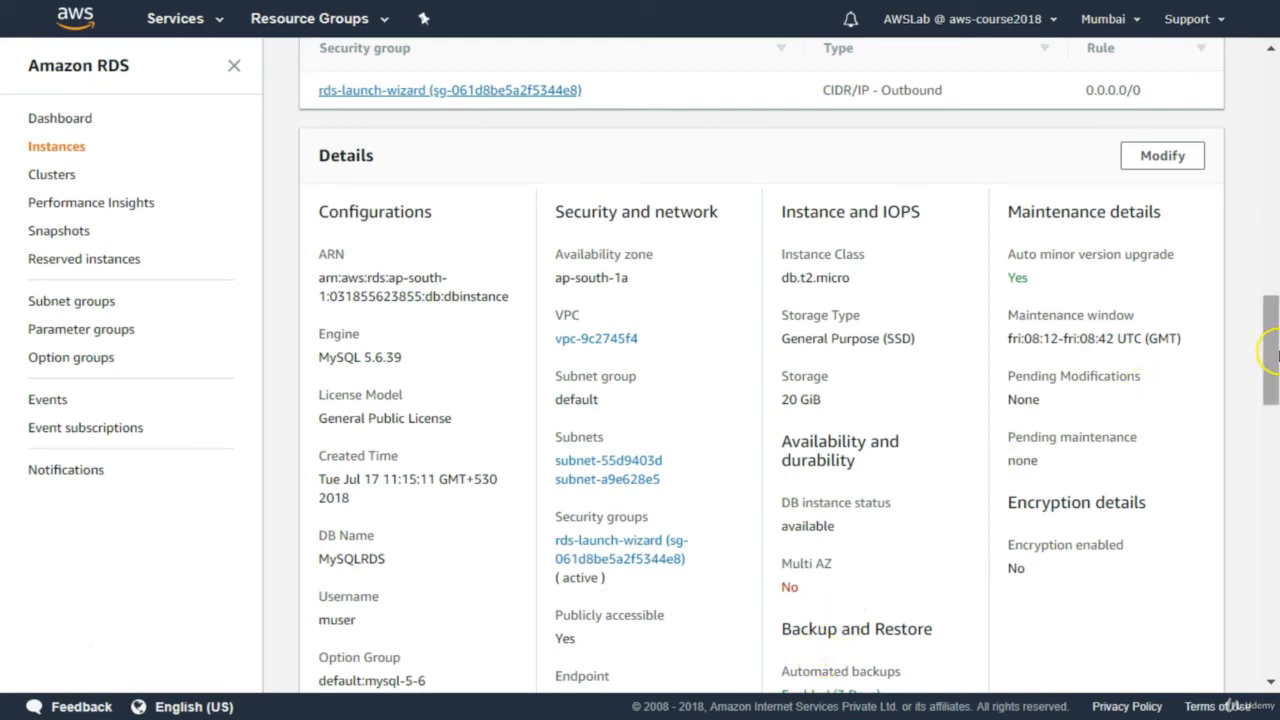
drag(1270, 355, 1270, 409)
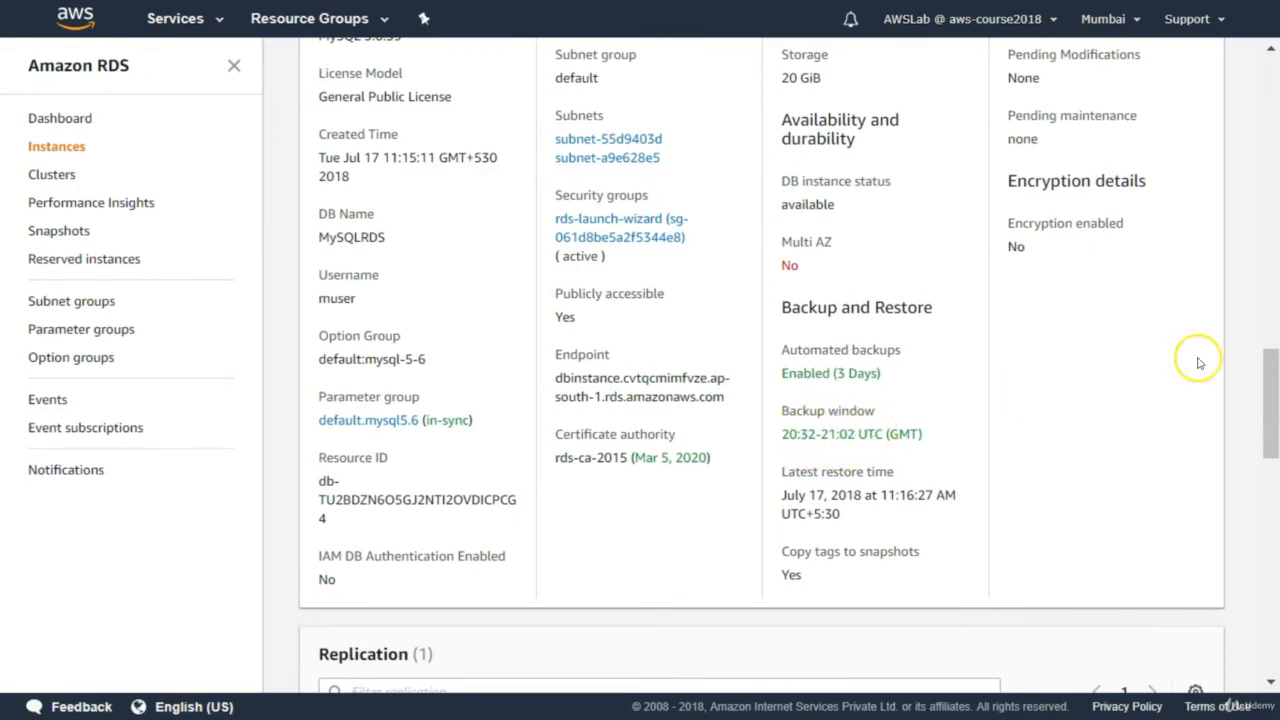
drag(1268, 374, 1268, 309)
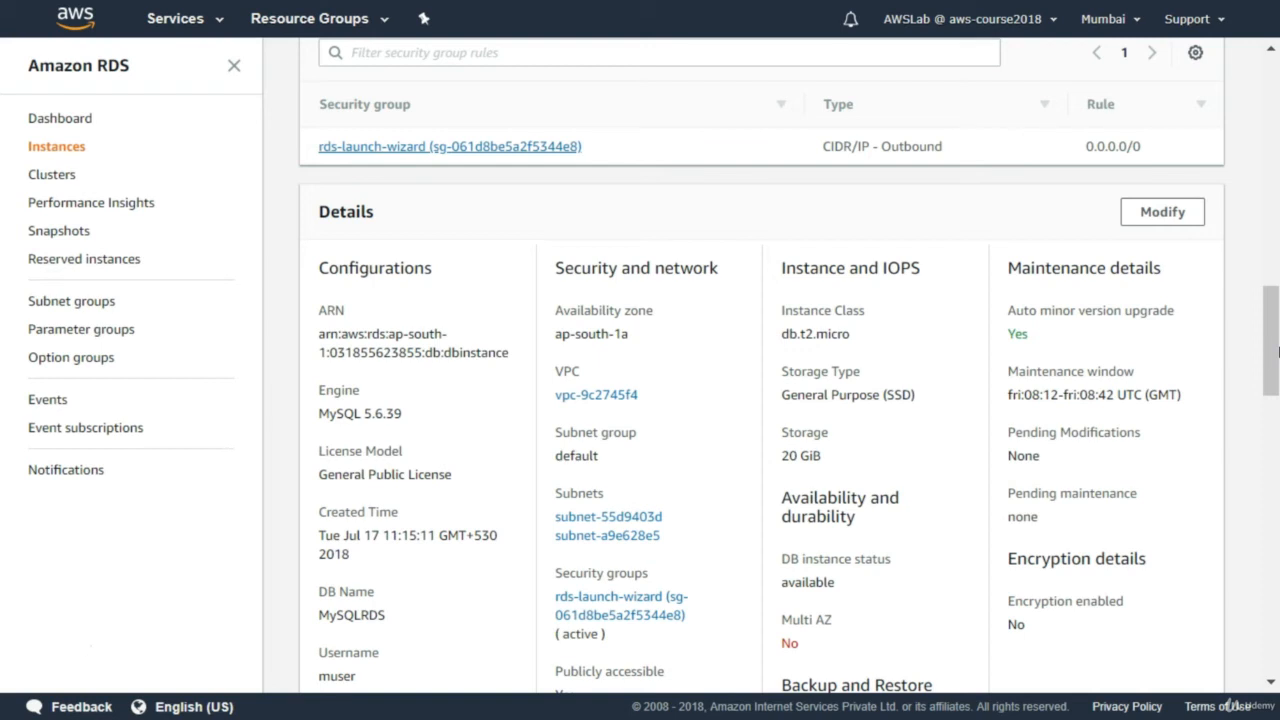
Examine the DB instance's replication, CloudWatch alarms, snapshots, tags, logs and recent events.
drag(1276, 350, 1268, 482)
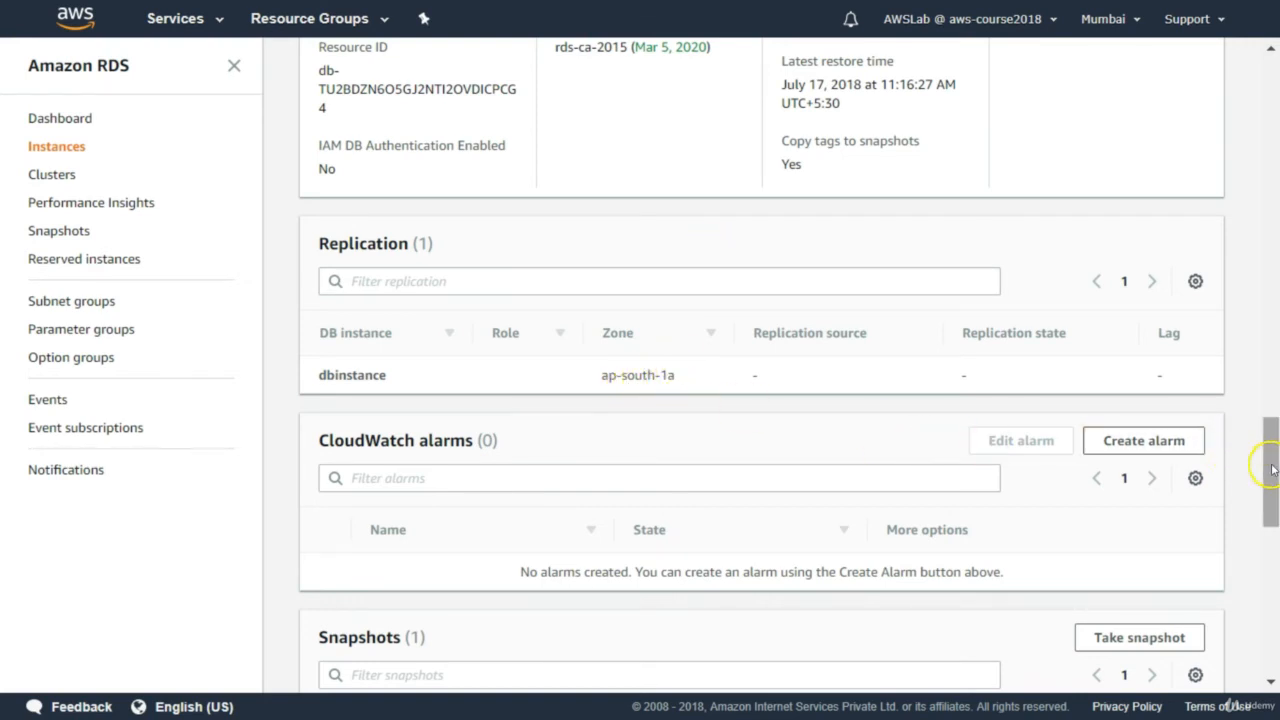
drag(1270, 475, 1271, 513)
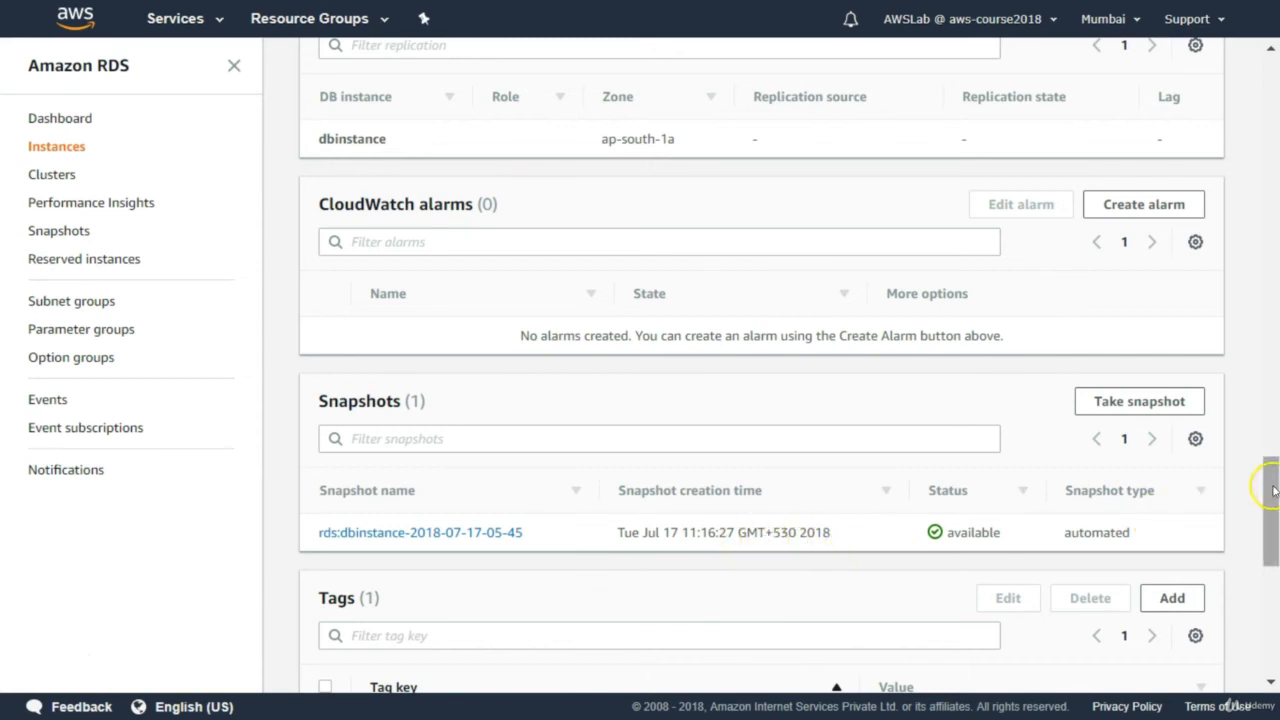
drag(1268, 490, 1260, 620)
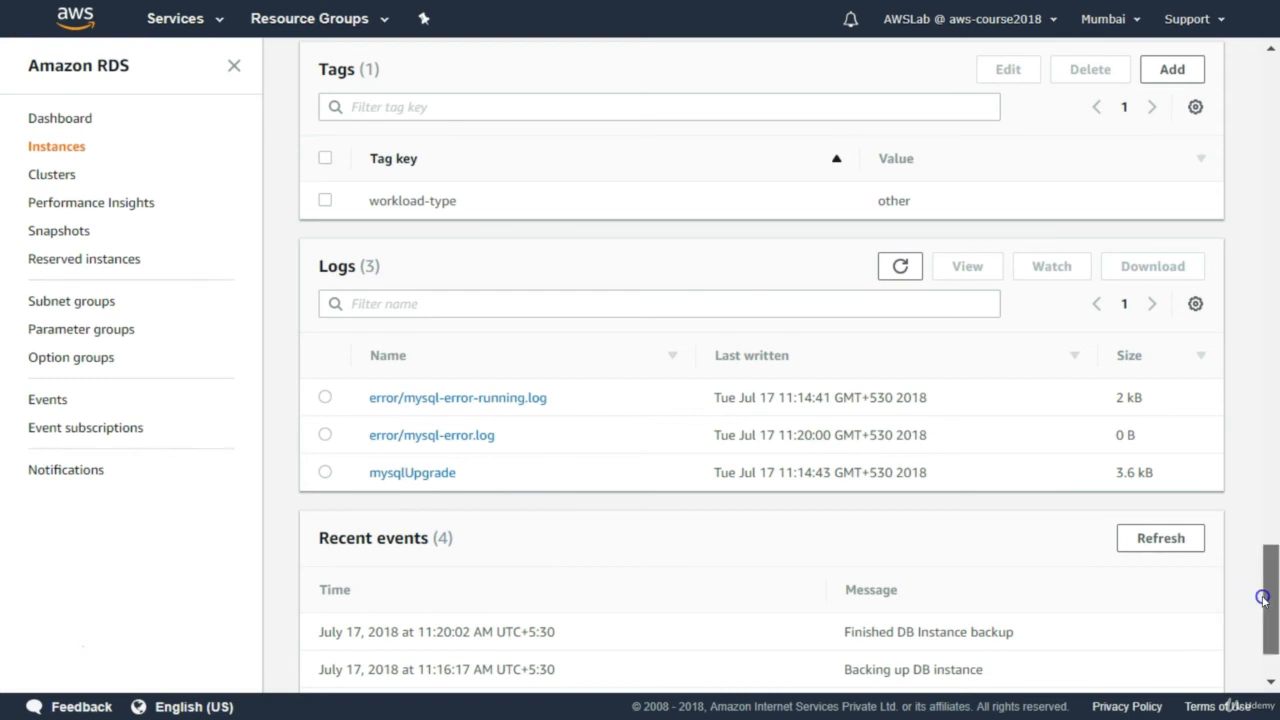
drag(1263, 598, 1264, 616)
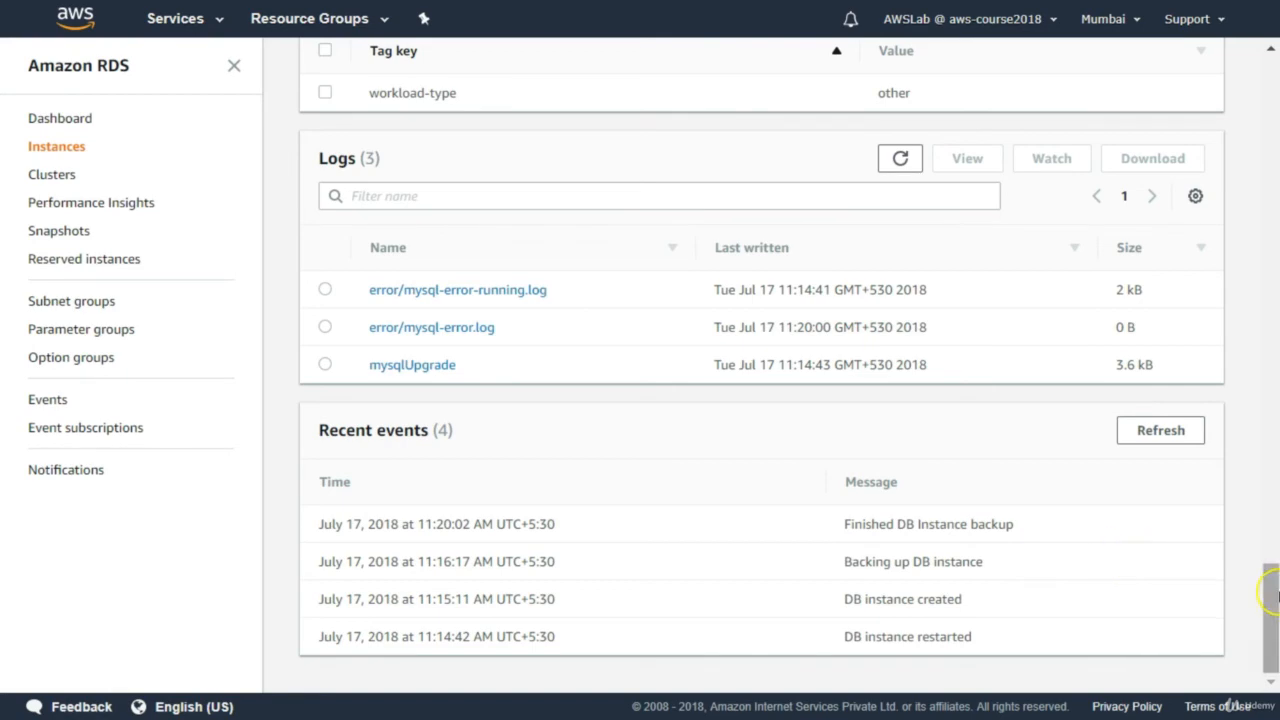
Open the rds-launch-wizard security group from the instance's connection details and check its inbound and outbound rules.
click(1271, 606)
drag(1271, 606, 1256, 293)
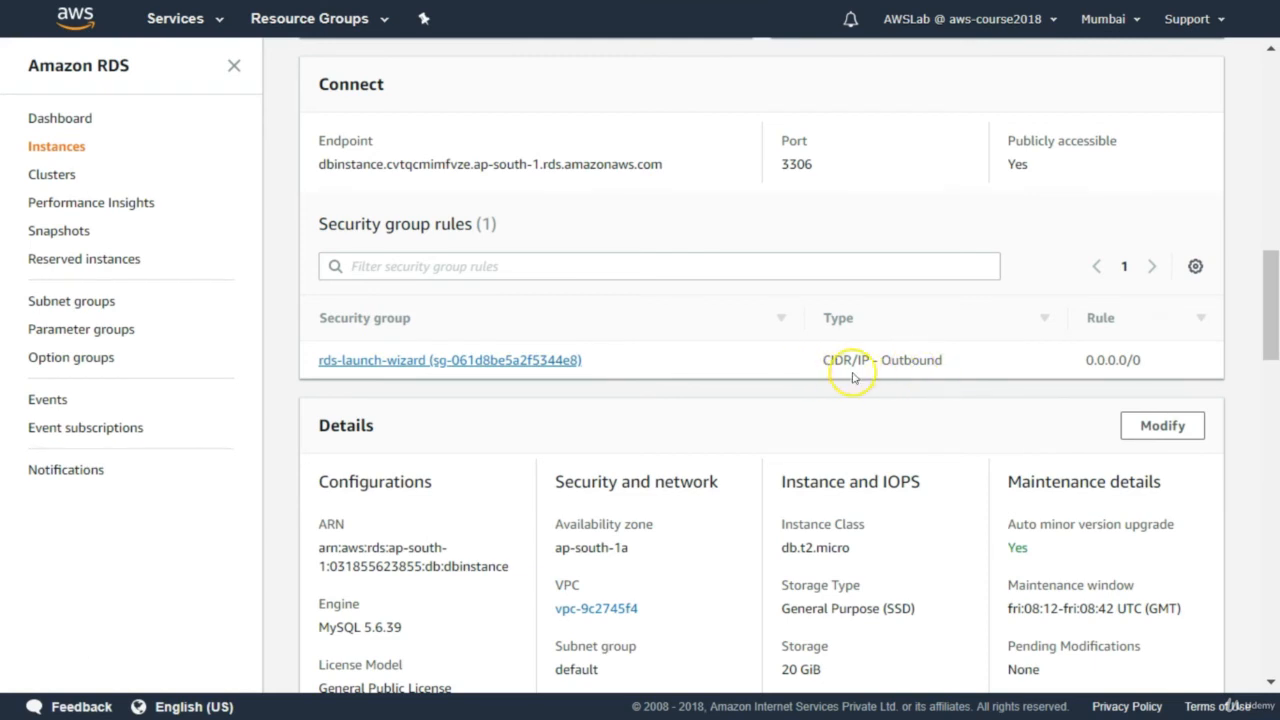
click(452, 362)
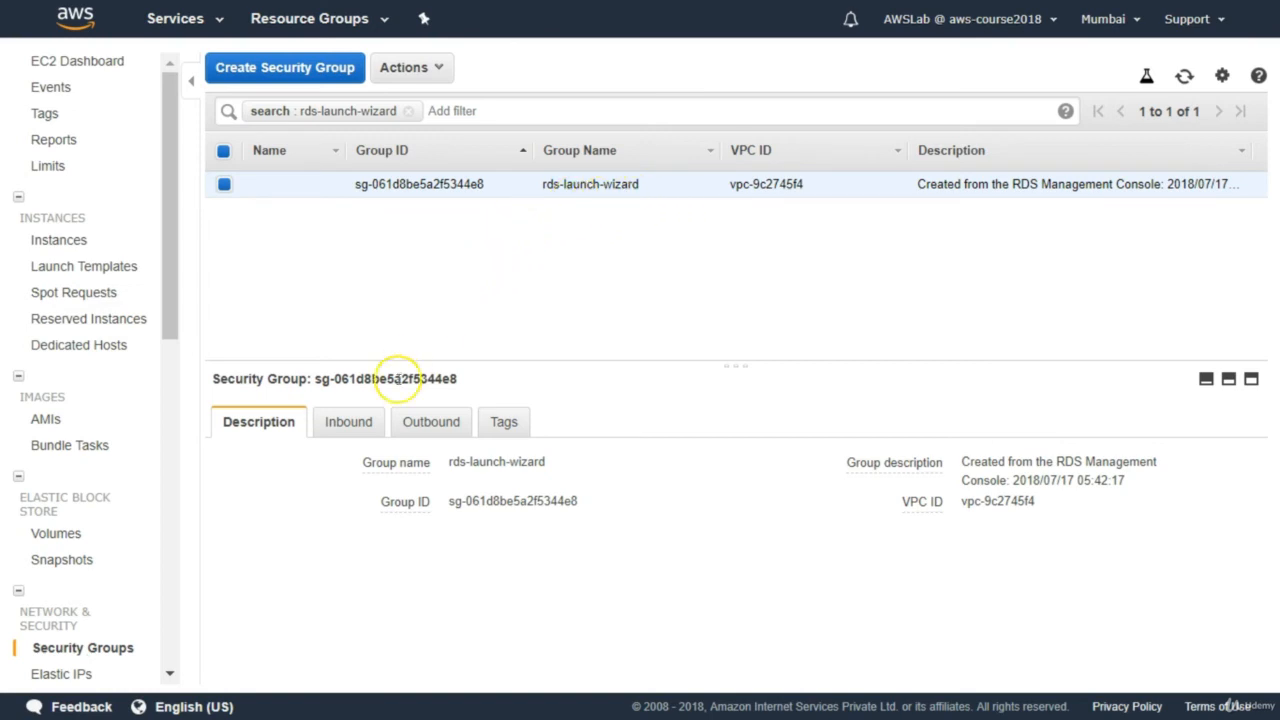
click(353, 428)
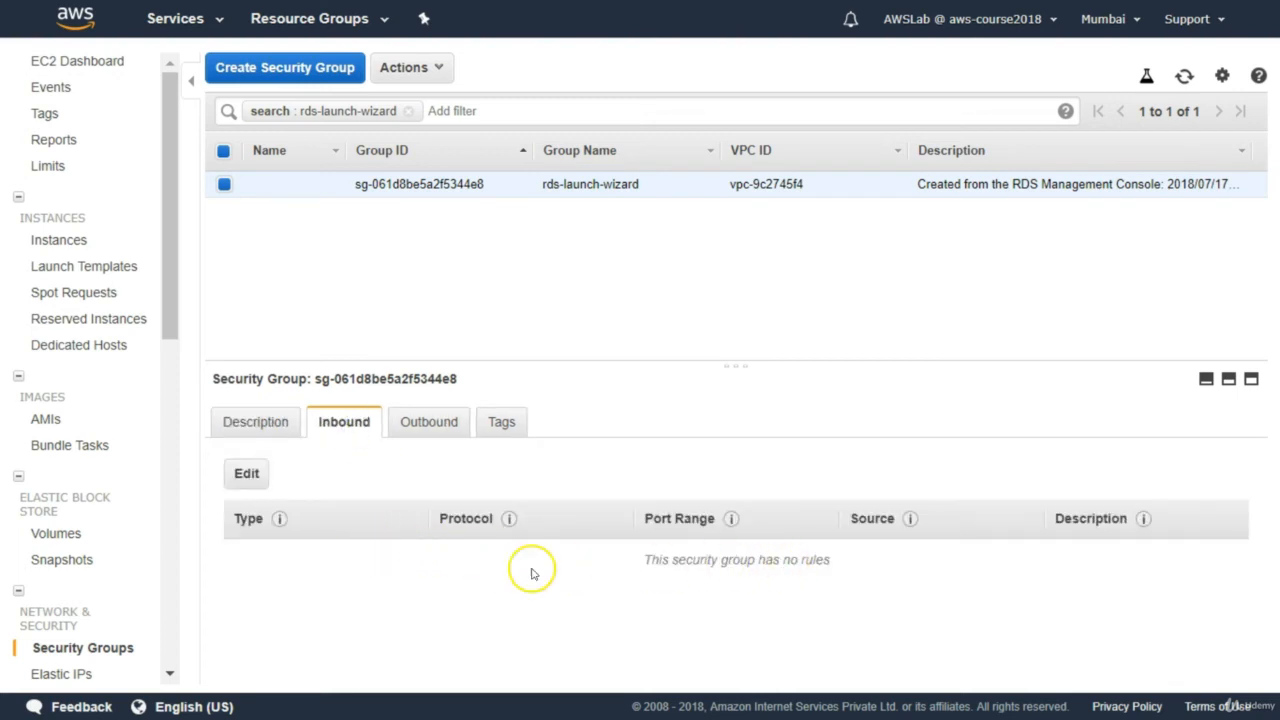
click(428, 425)
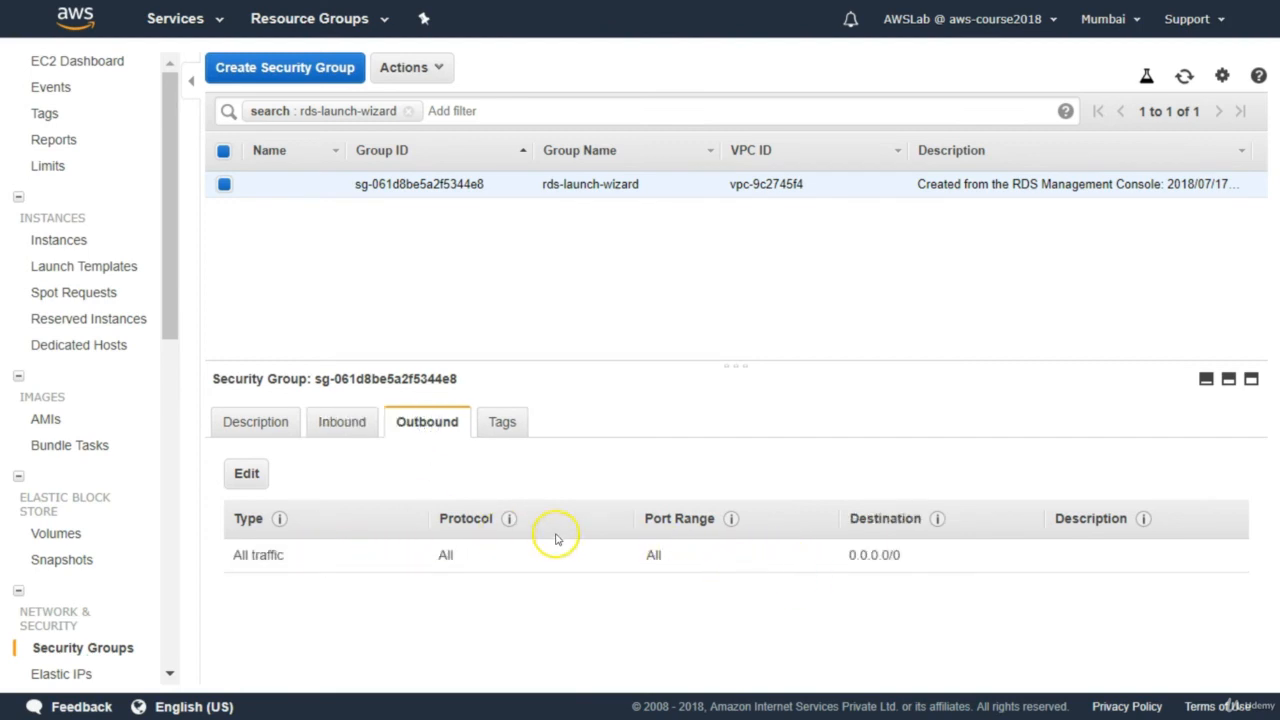
Edit the security group's inbound rules and set the new rule's type to MYSQL/Aurora.
click(340, 423)
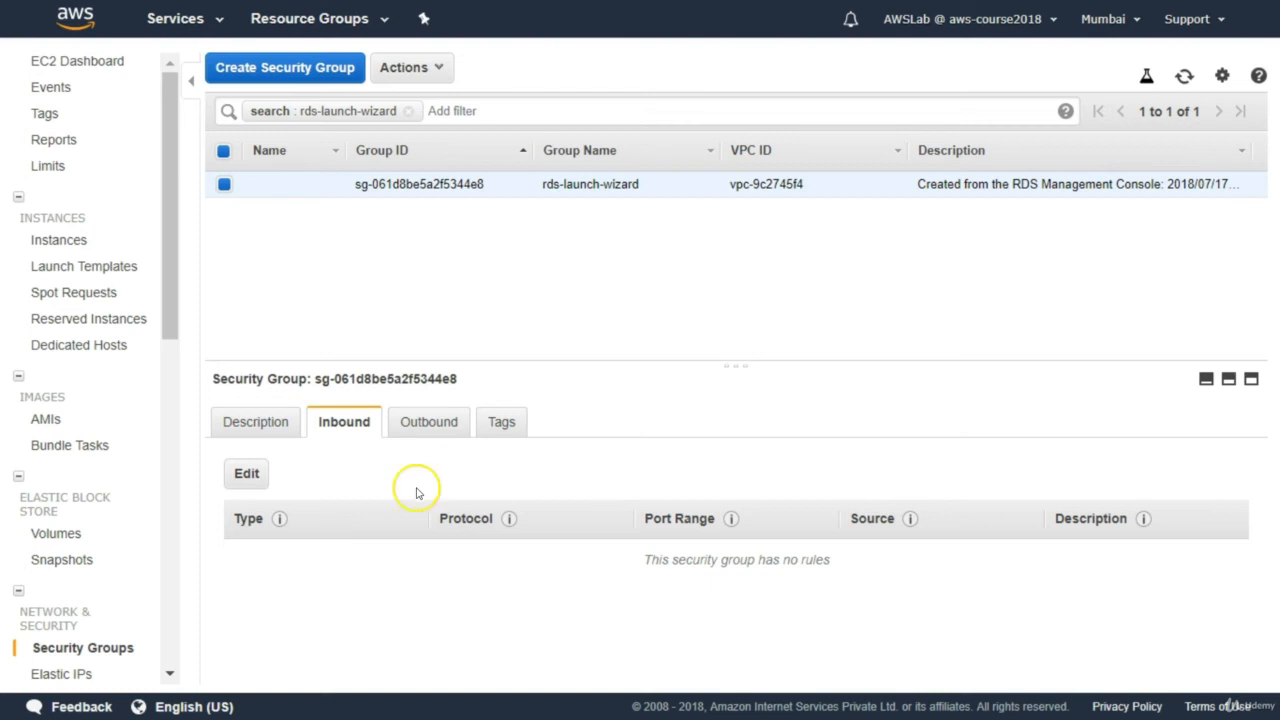
click(241, 478)
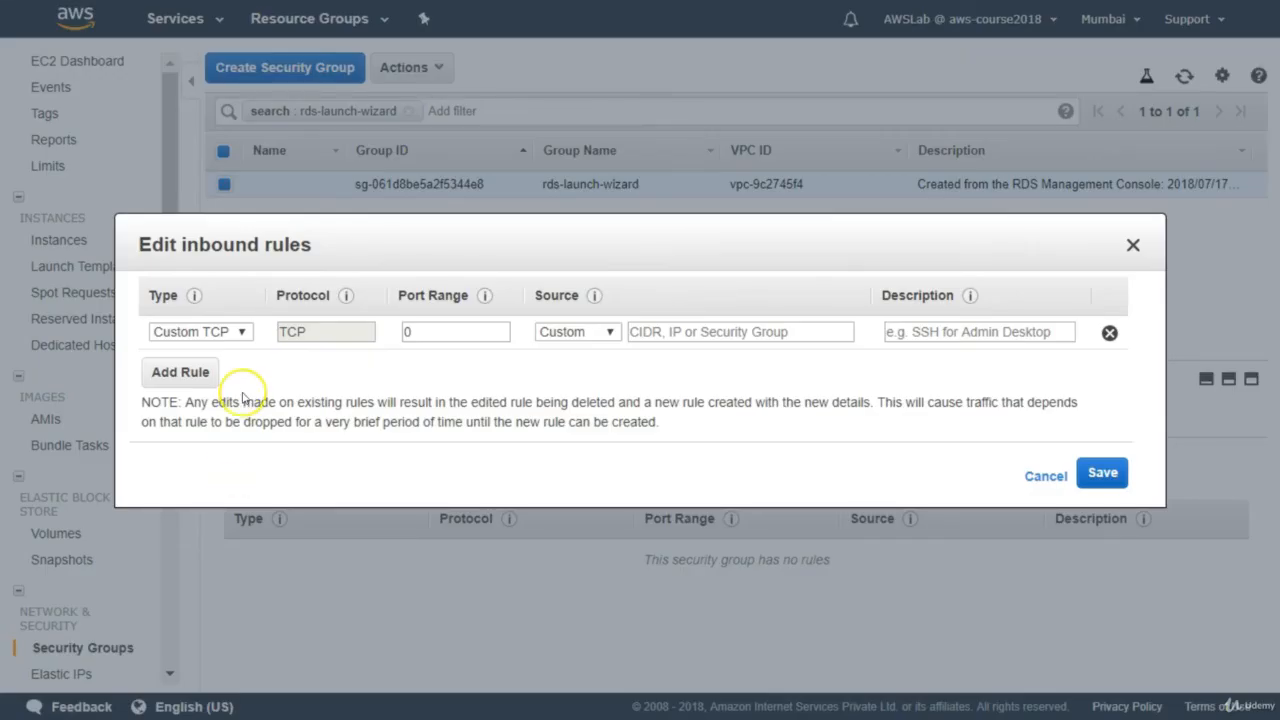
click(246, 332)
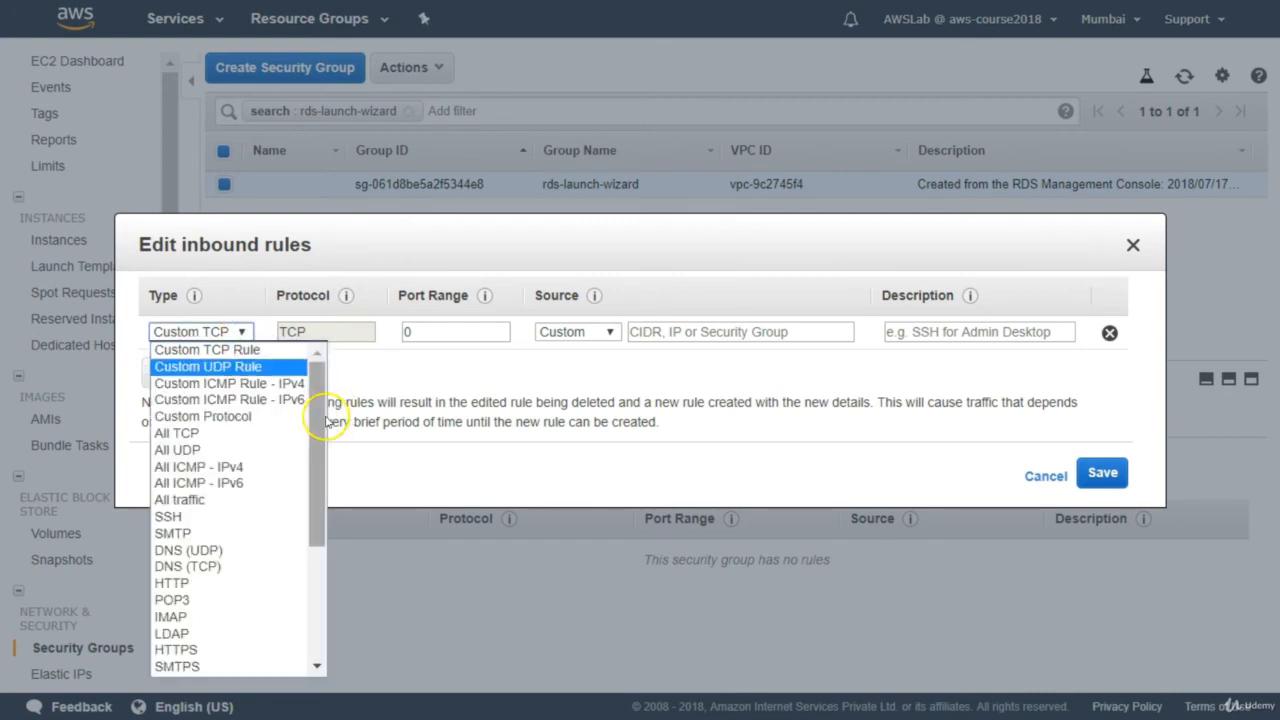
drag(318, 424, 312, 537)
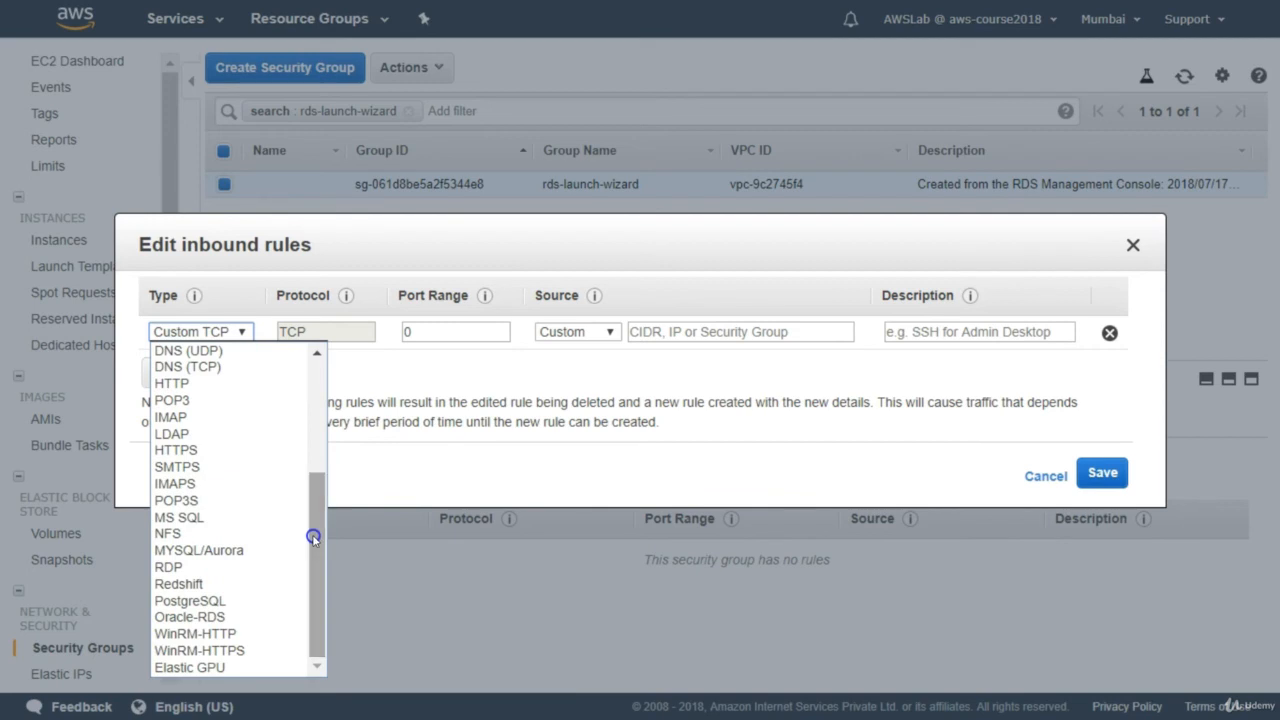
click(229, 551)
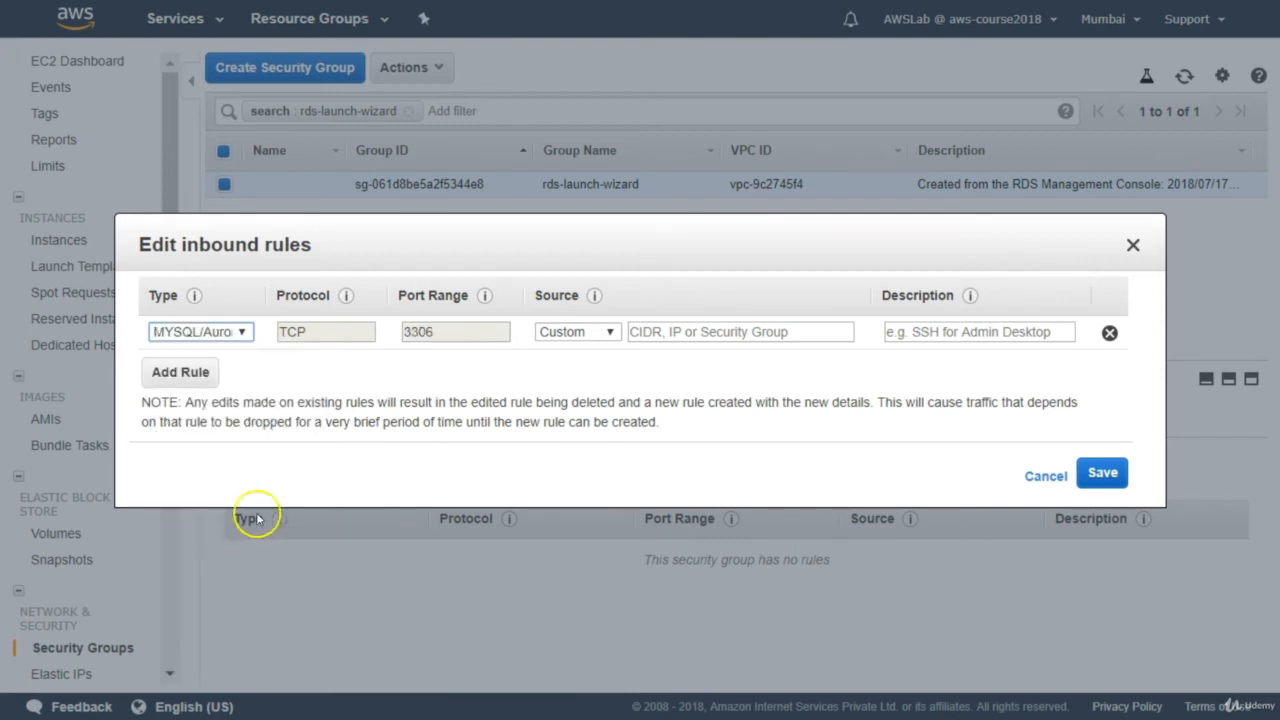
Try My IP as the inbound rule's source, set it to Anywhere instead, and save the rule.
click(608, 333)
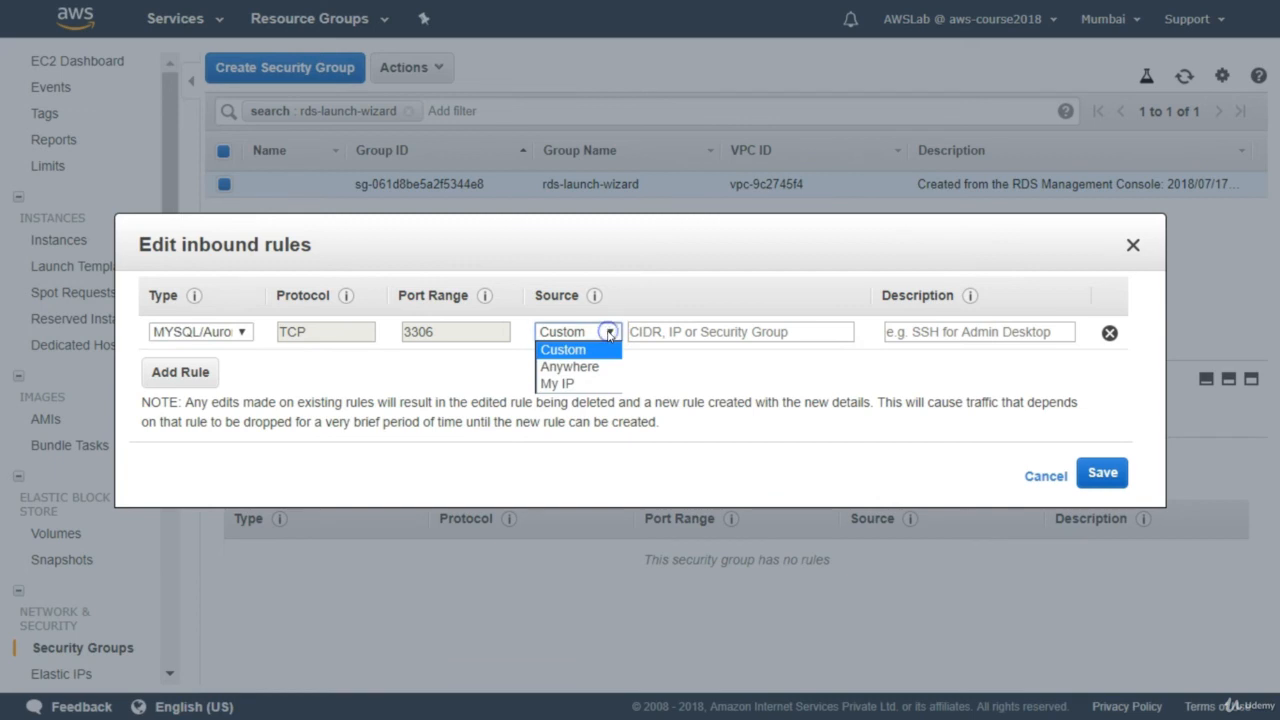
click(588, 386)
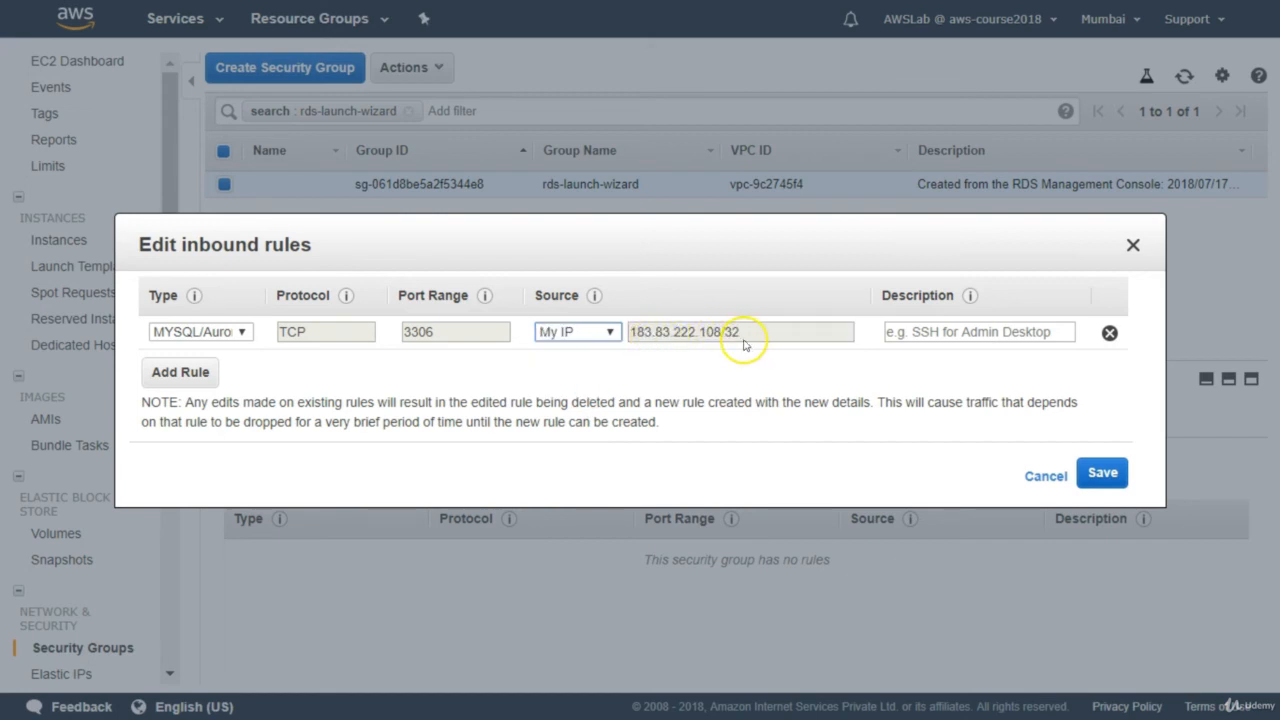
click(610, 335)
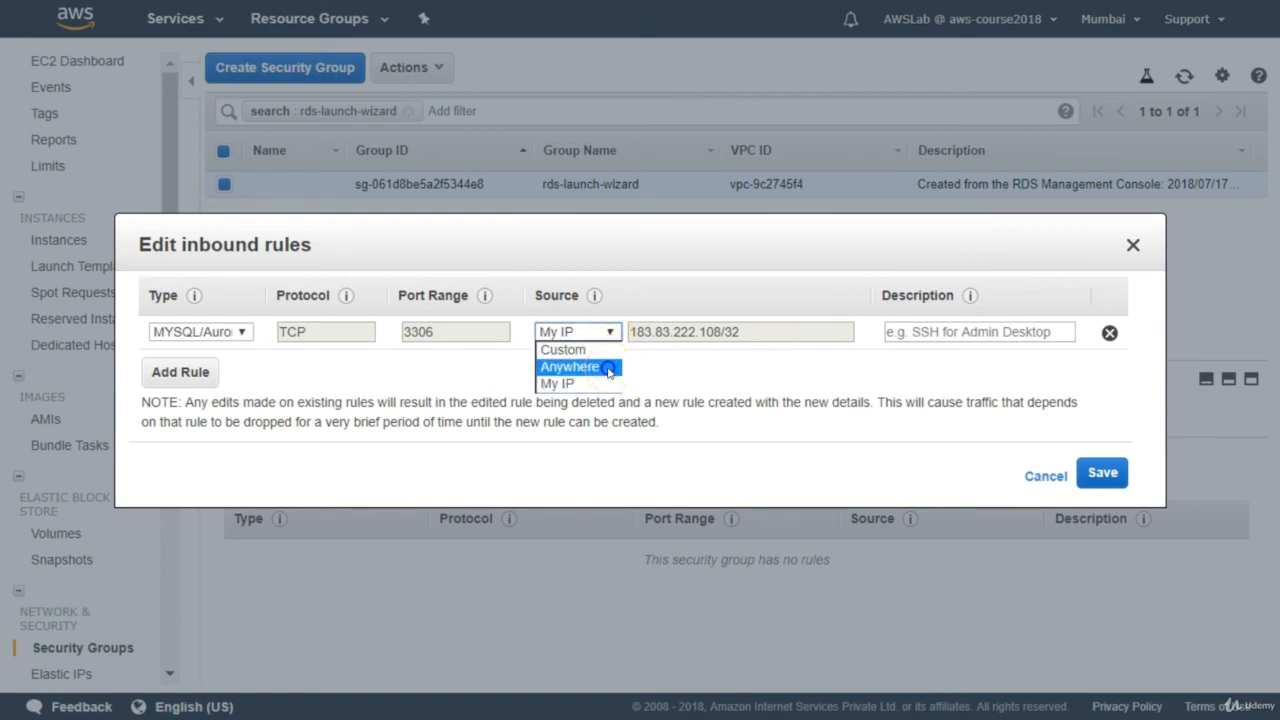
click(608, 368)
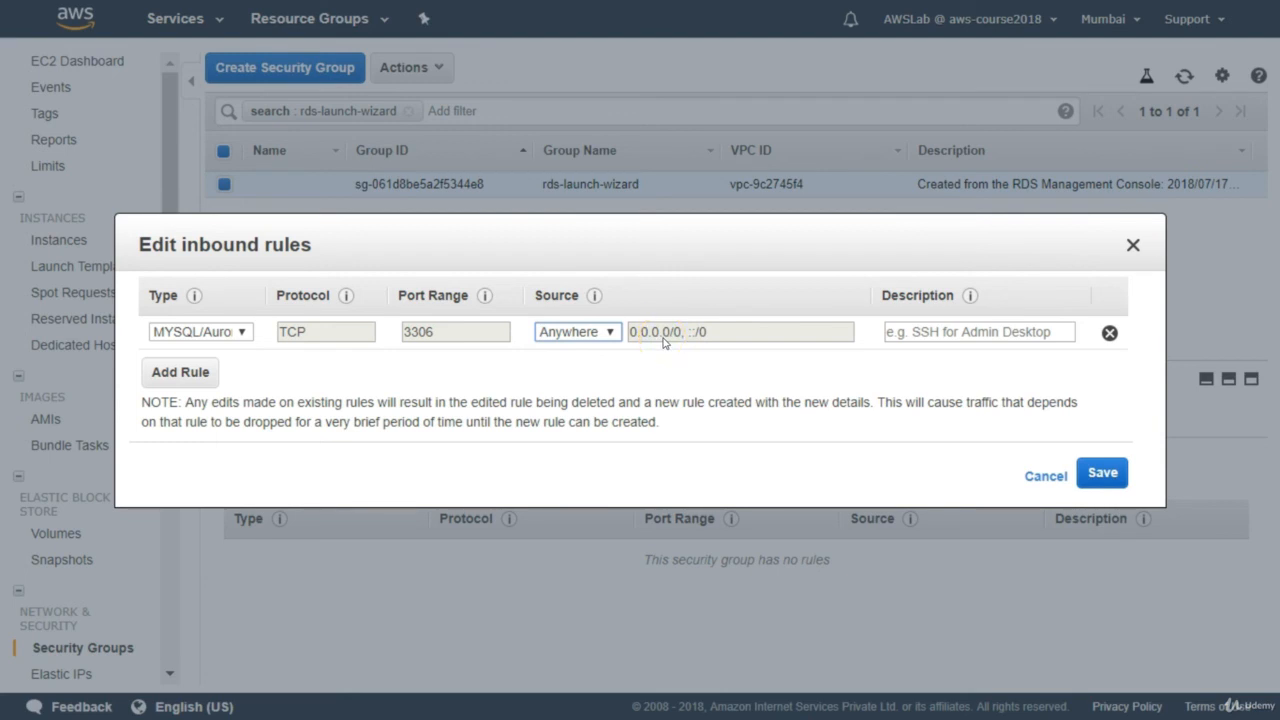
click(1102, 472)
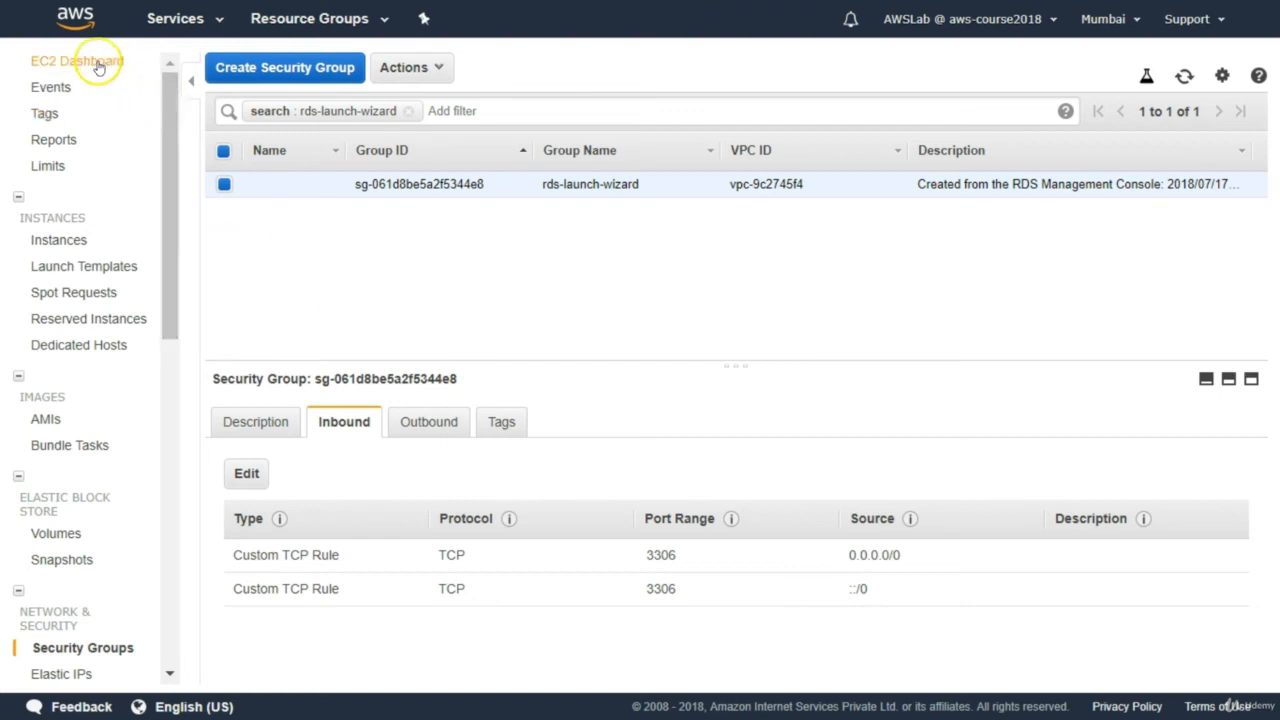
Return to the RDS service and open the details of the DB instance dbinstance.
click(172, 19)
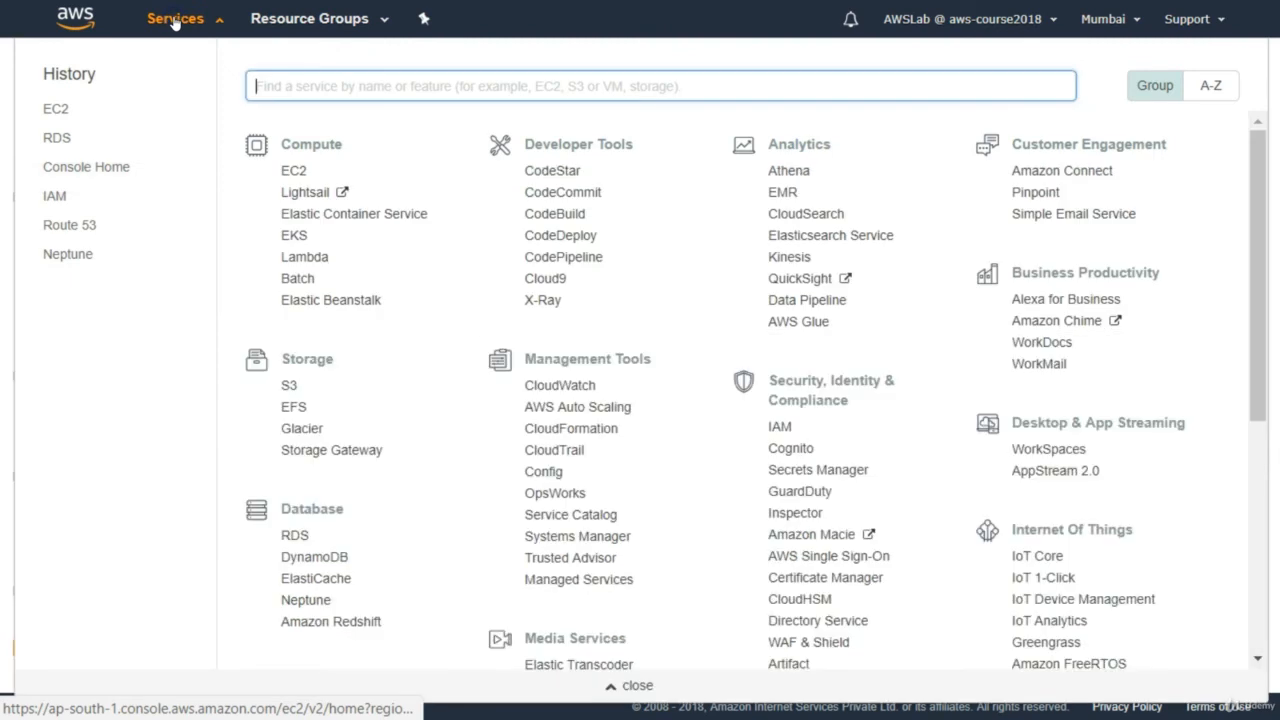
click(293, 535)
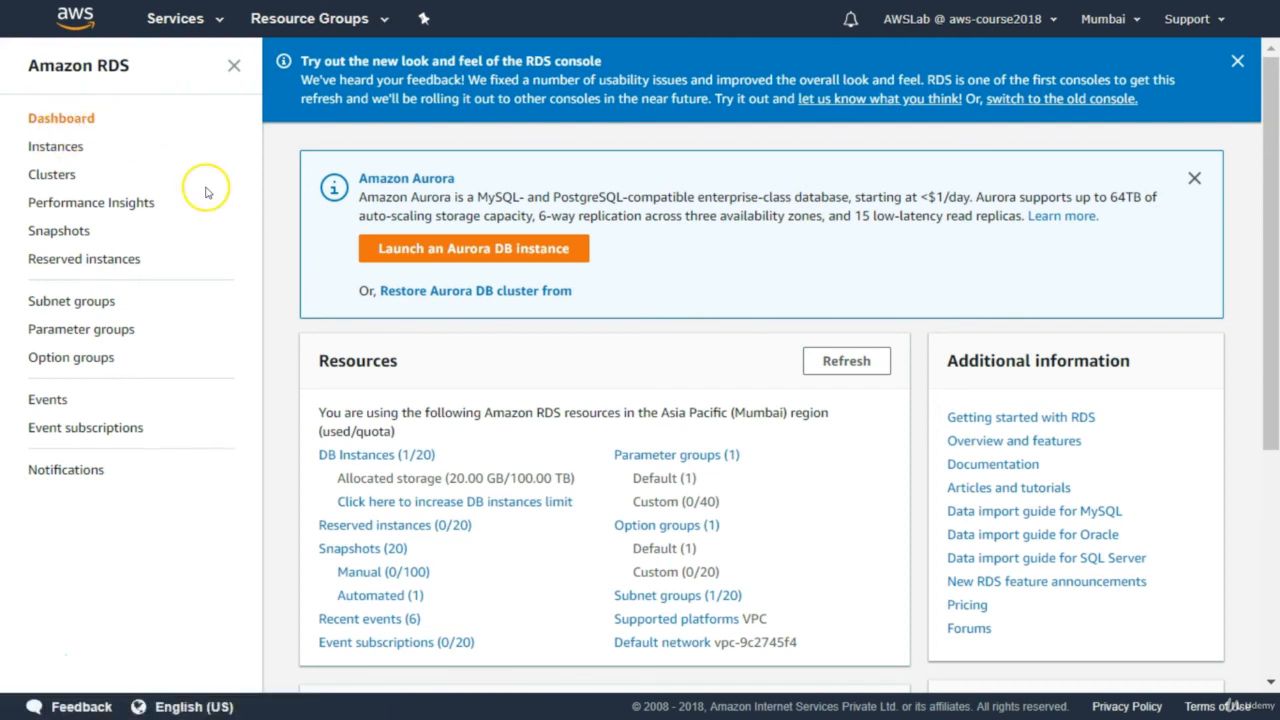
click(49, 148)
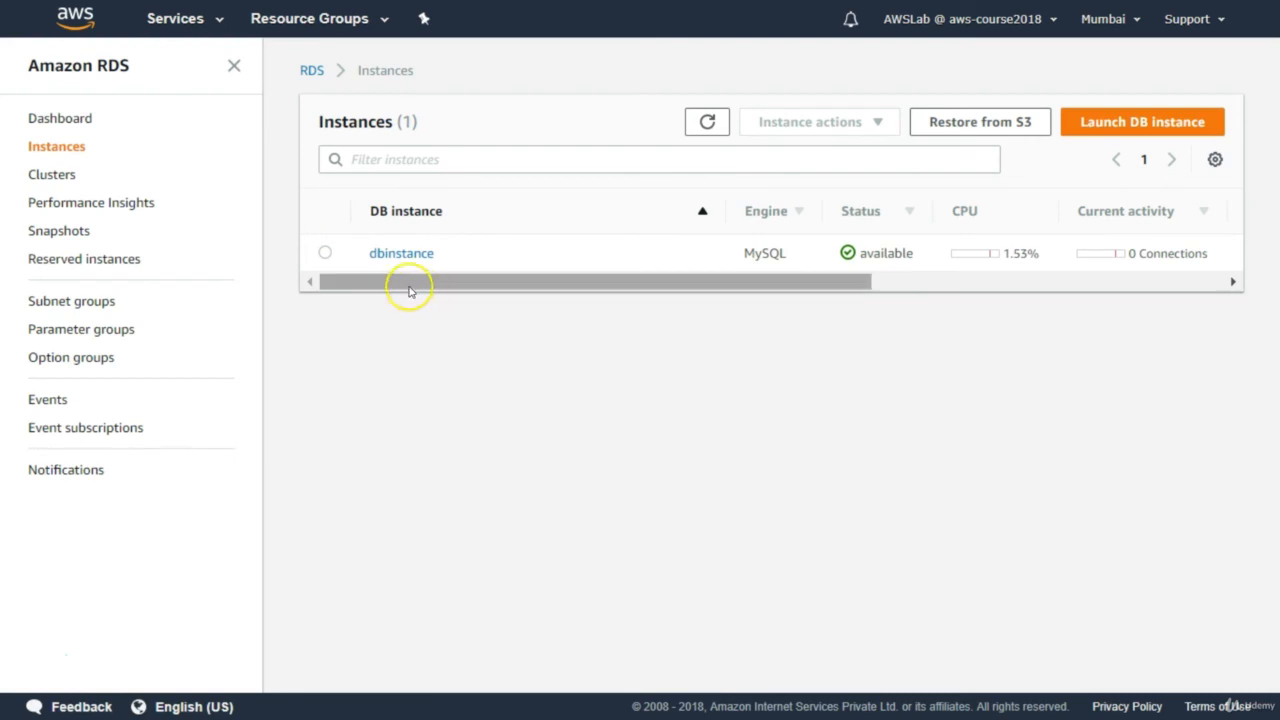
click(326, 254)
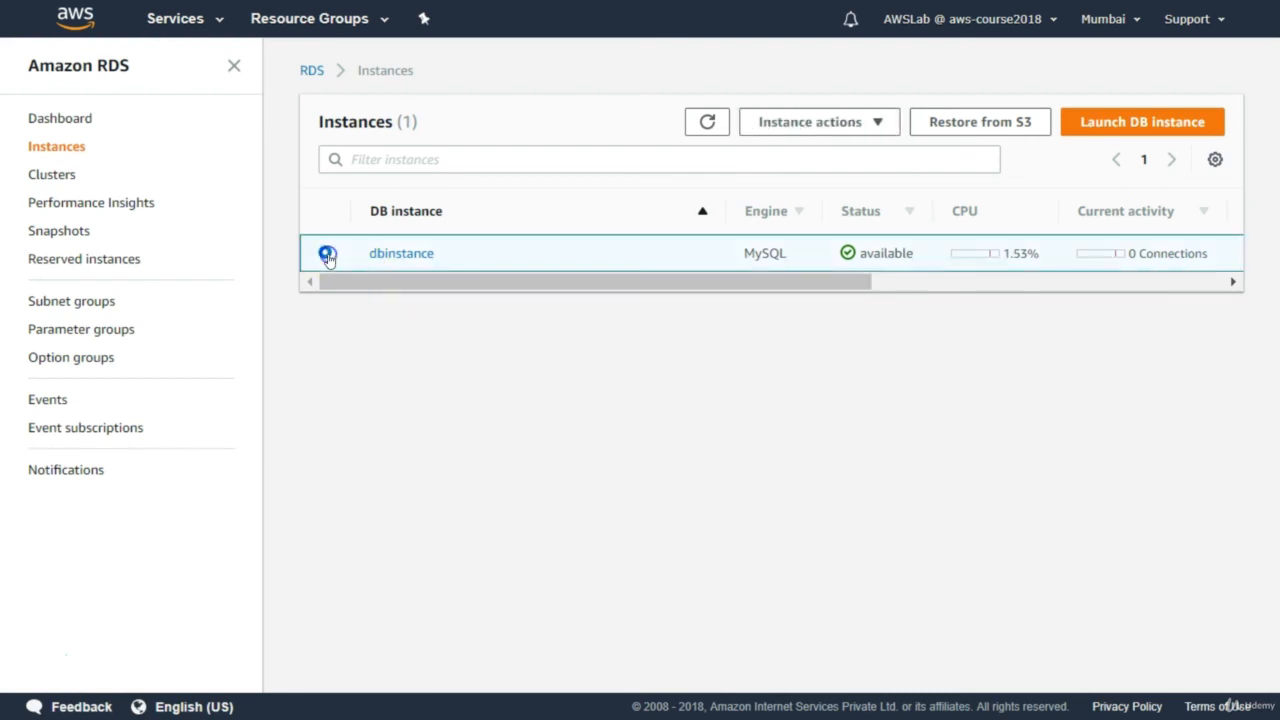
click(410, 254)
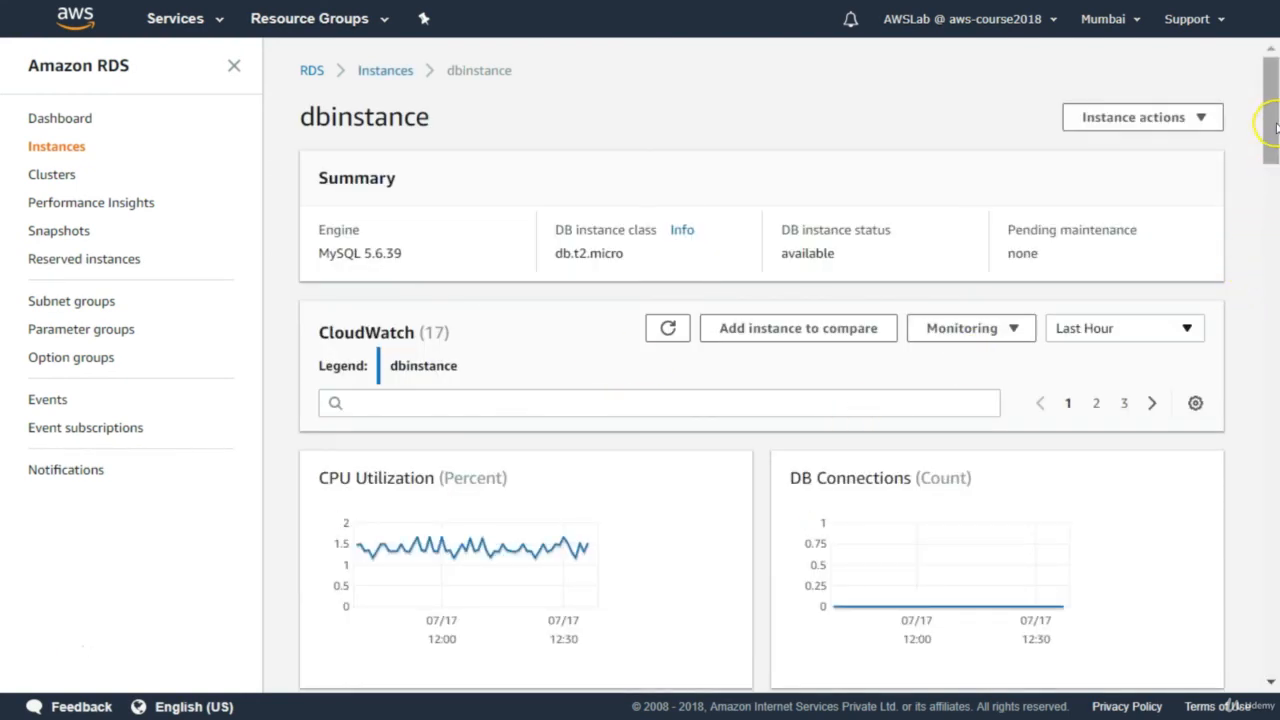
Check the inbound and outbound security group rules in the DB instance's connection details.
drag(1272, 127, 1259, 295)
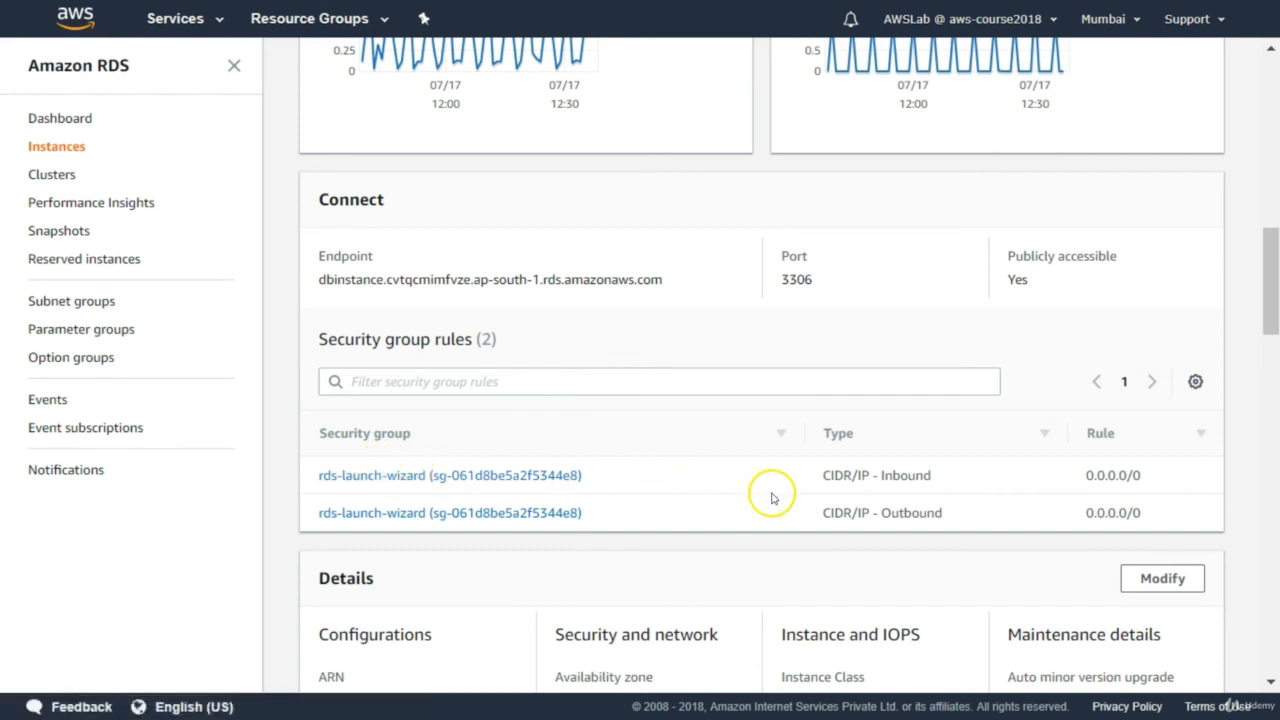
double_click(912, 514)
double_click(907, 476)
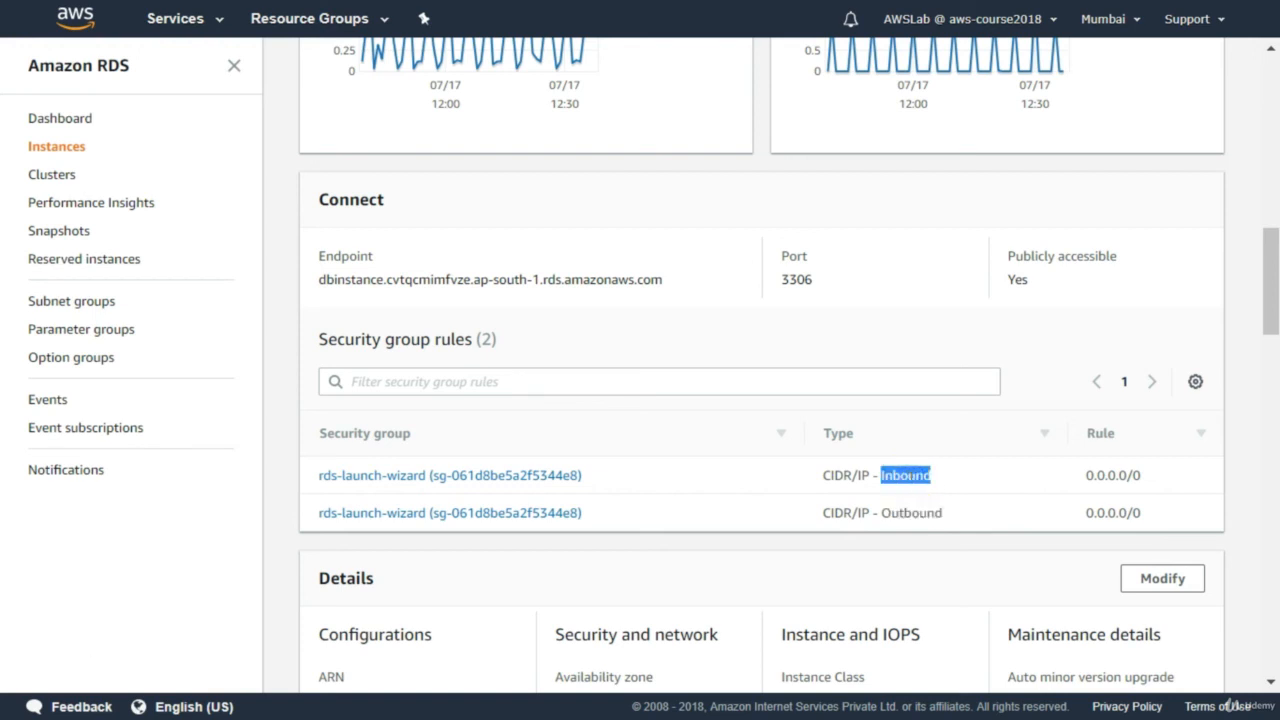
click(1088, 476)
drag(1088, 476, 1140, 472)
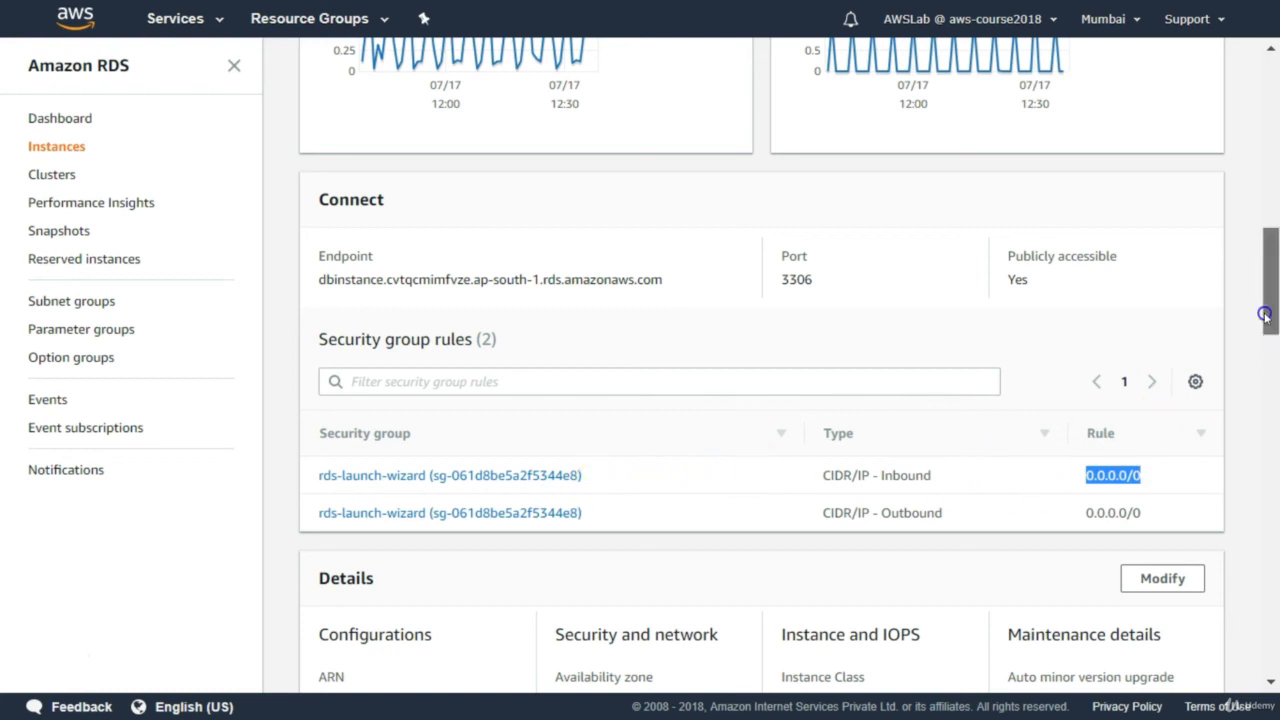
Select the DB instance's endpoint address and switch to MySQL Workbench.
drag(1265, 318, 1266, 294)
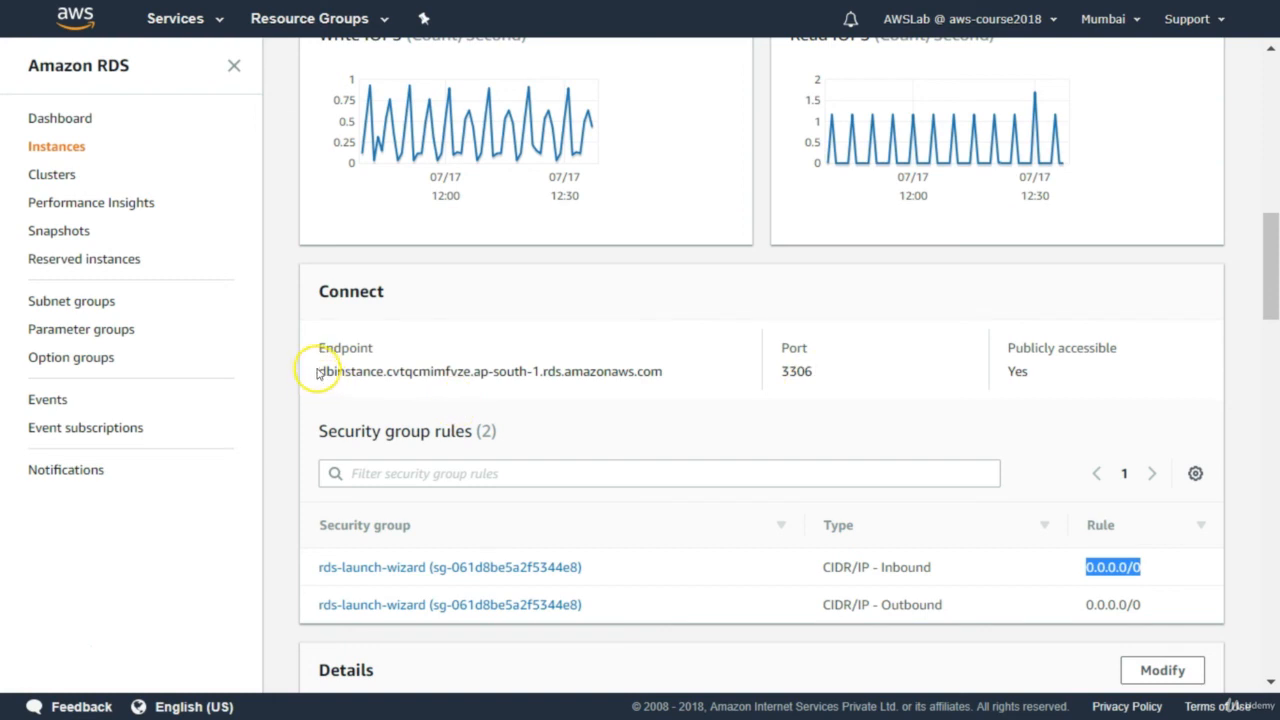
drag(320, 371, 682, 379)
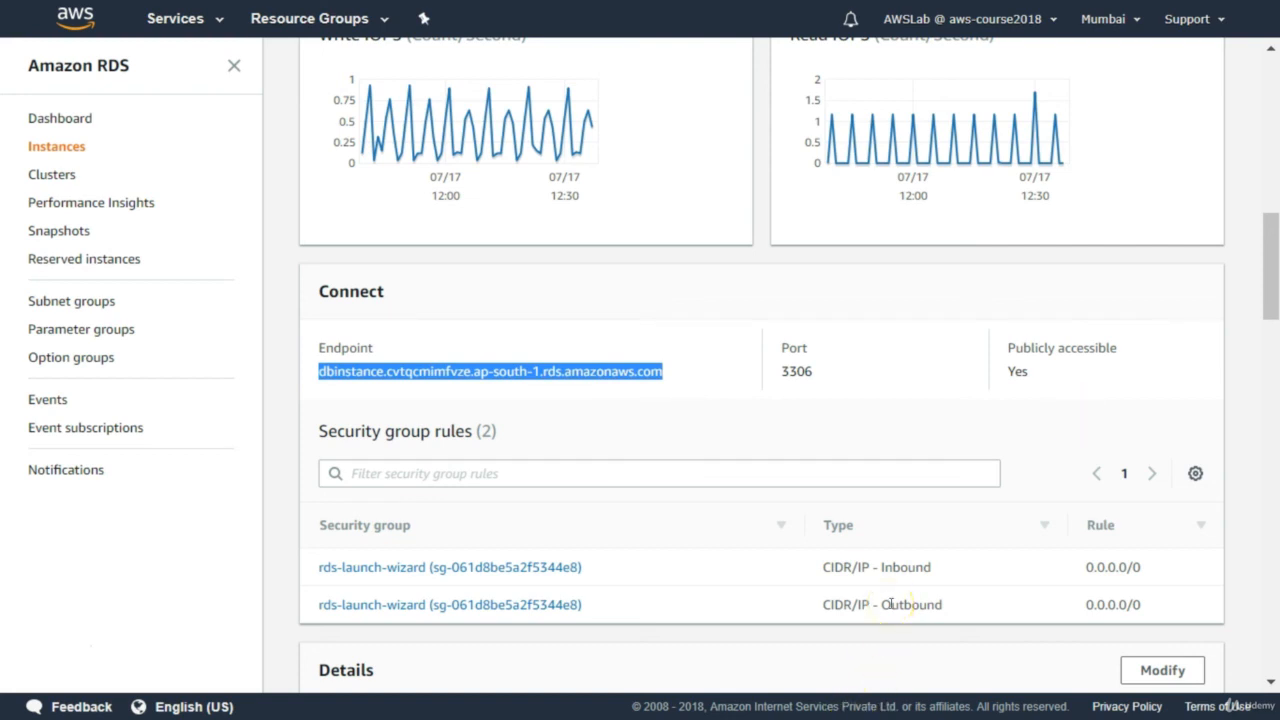
key(alt+Tab)
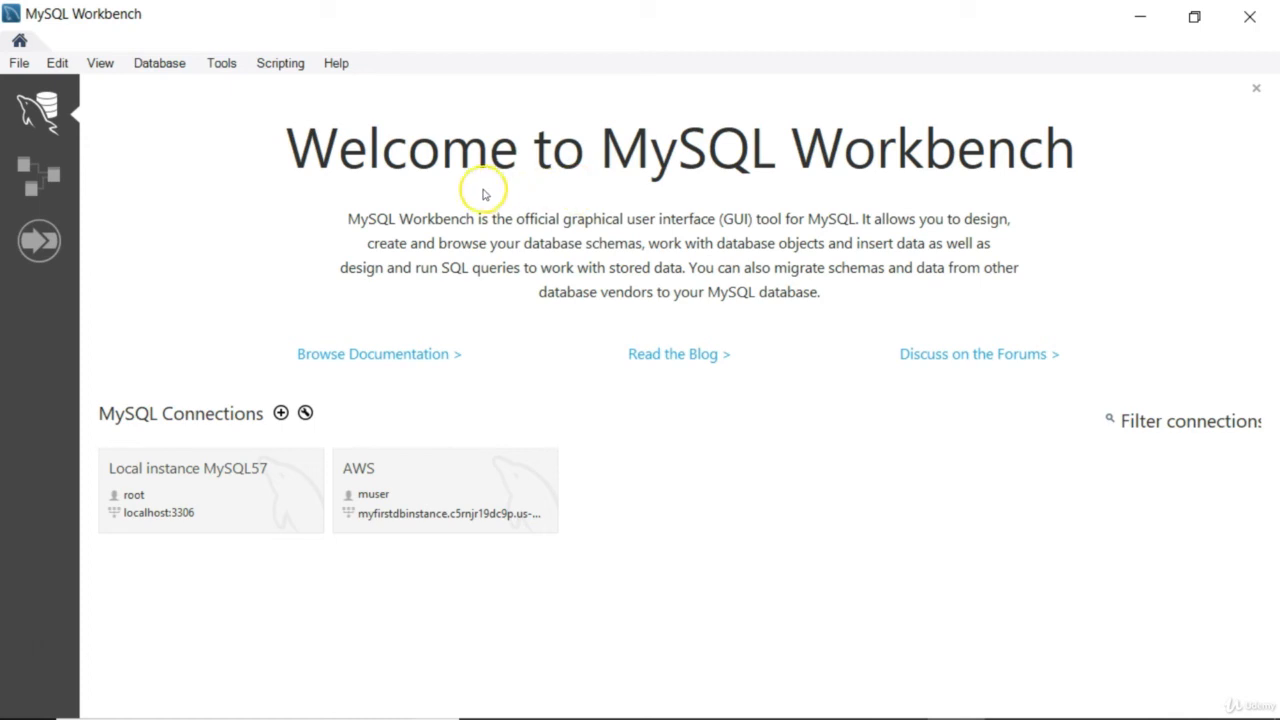
Start a new database connection and set its hostname to the copied RDS endpoint, dbinstance.cvtqcmimfvze.ap-south-1.rds.amazonaws.com.
click(171, 64)
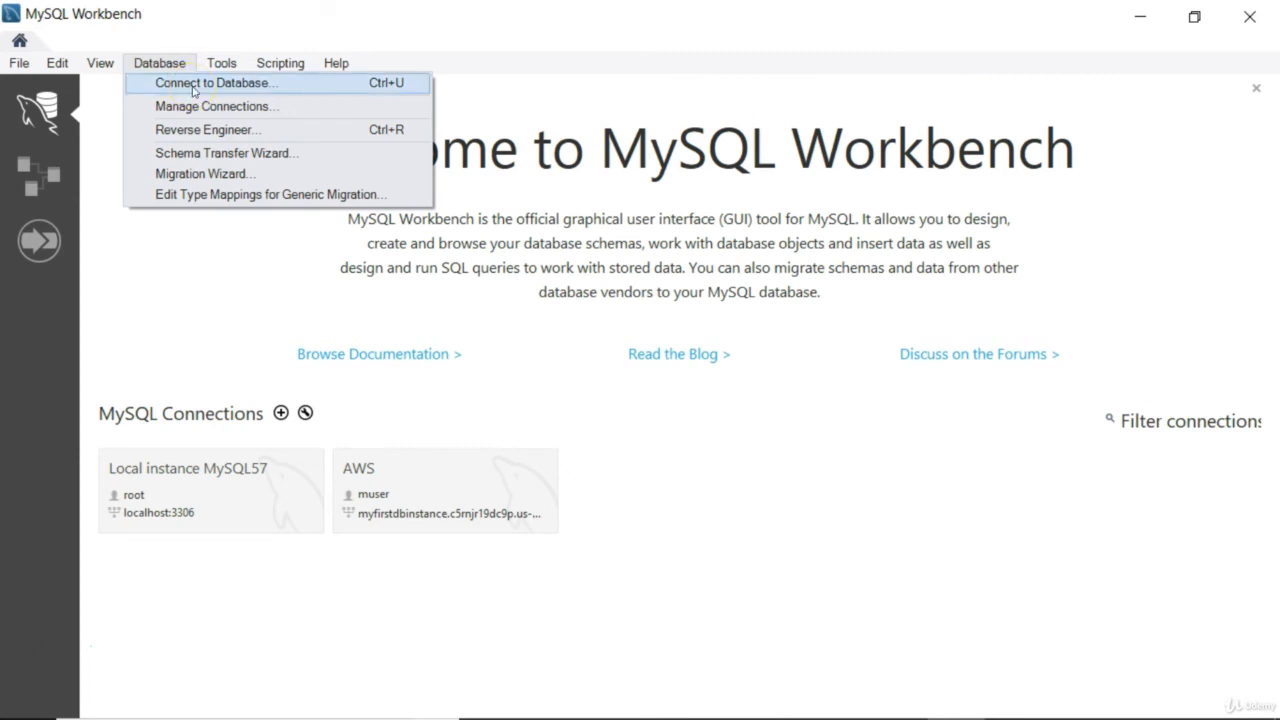
click(194, 88)
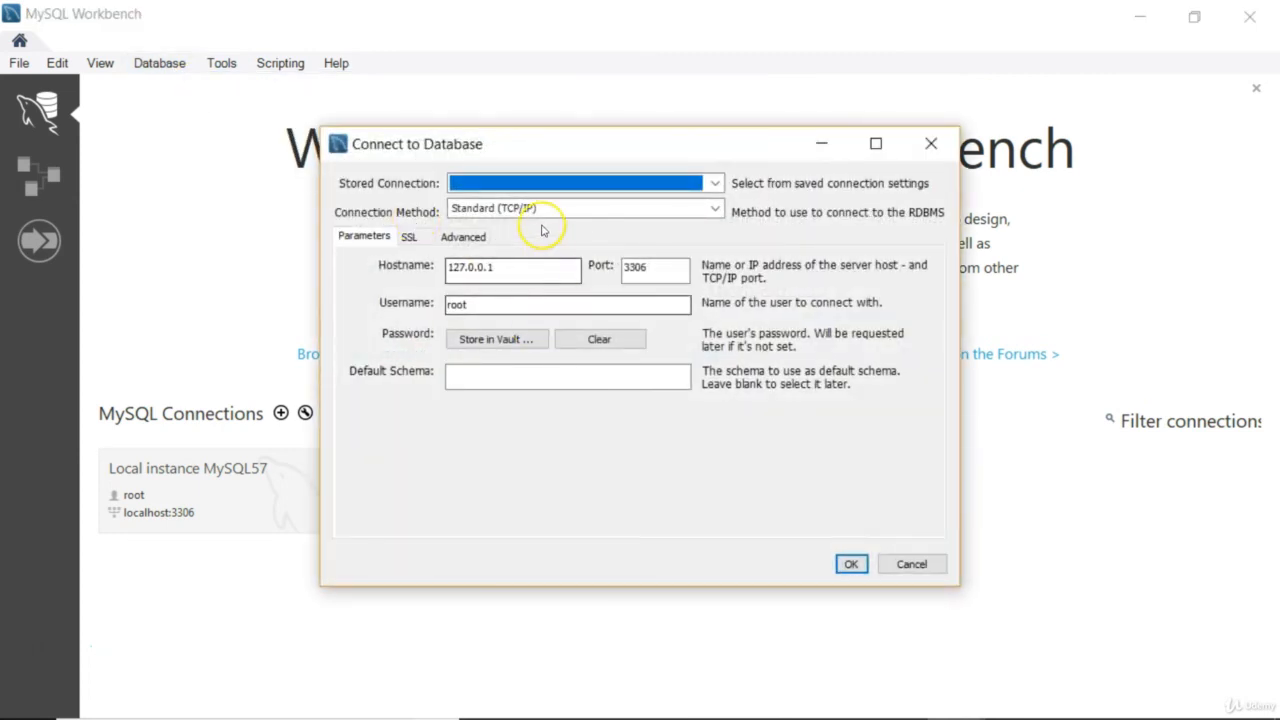
click(493, 269)
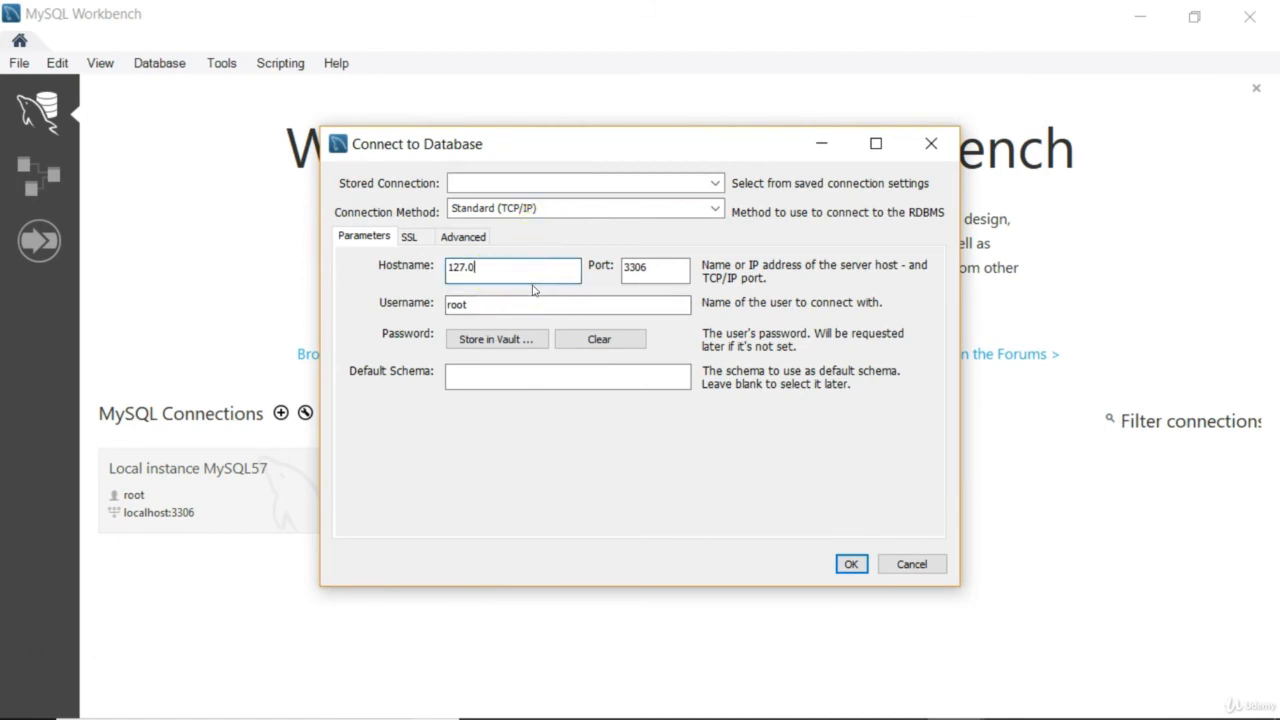
key(ctrl+v)
key(Home)
click(513, 293)
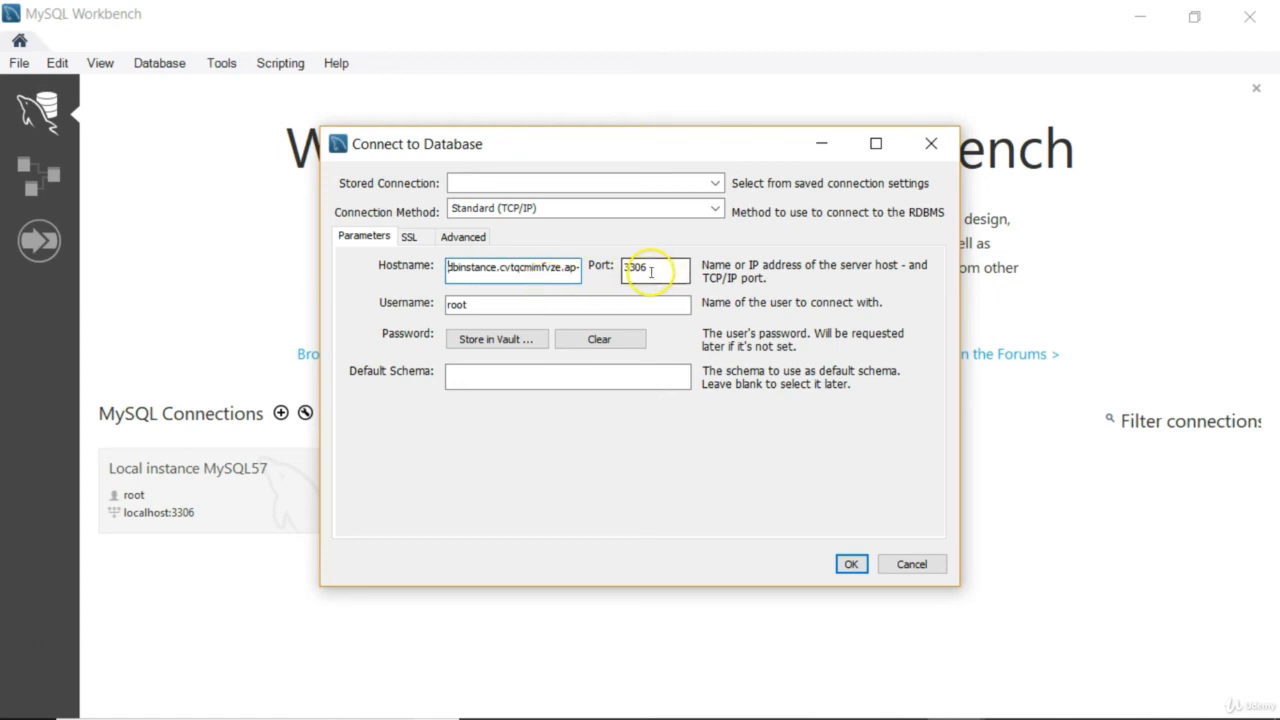
Set the connection's username to muser, store the database password in the vault, and connect to the DB instance.
click(505, 305)
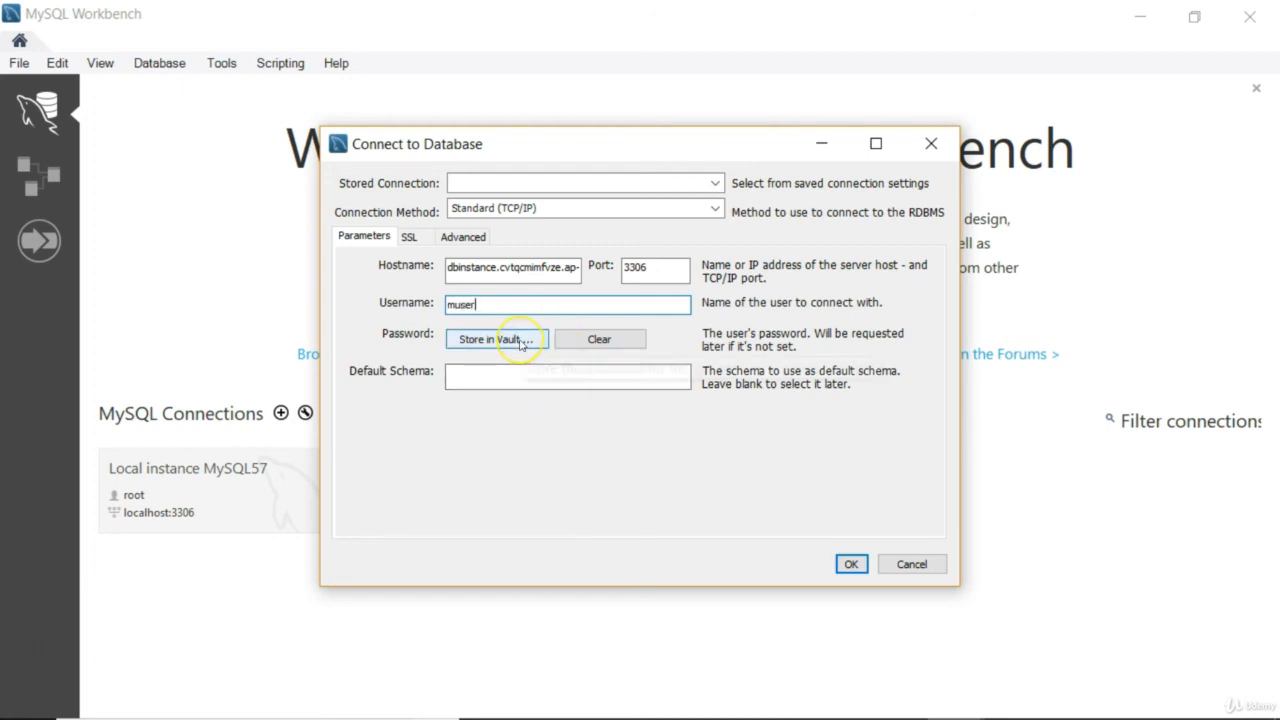
click(520, 345)
click(778, 342)
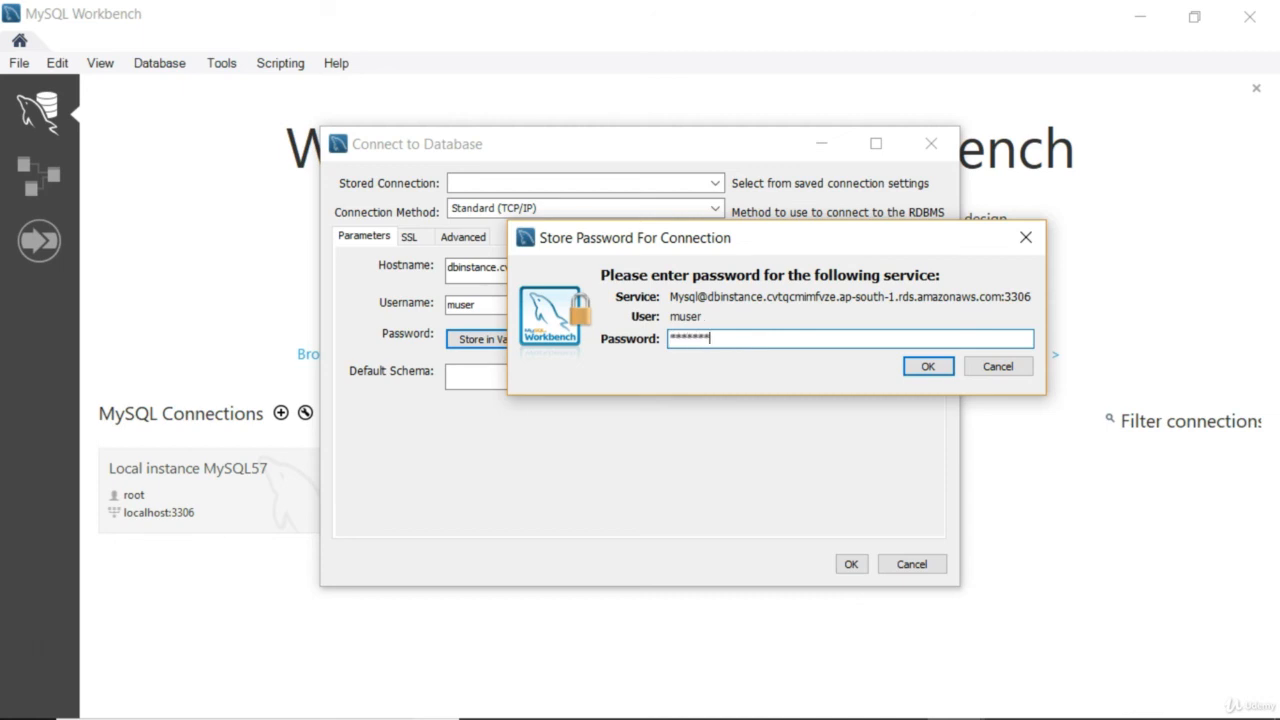
key(Return)
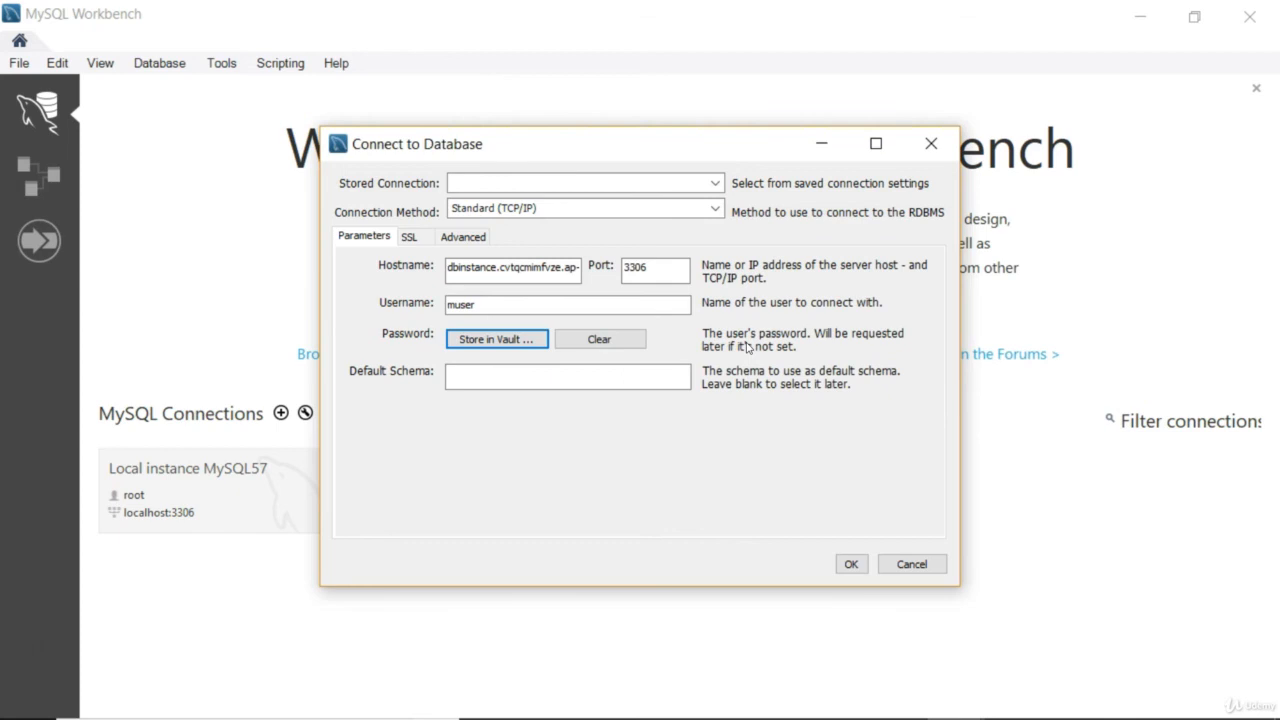
click(851, 564)
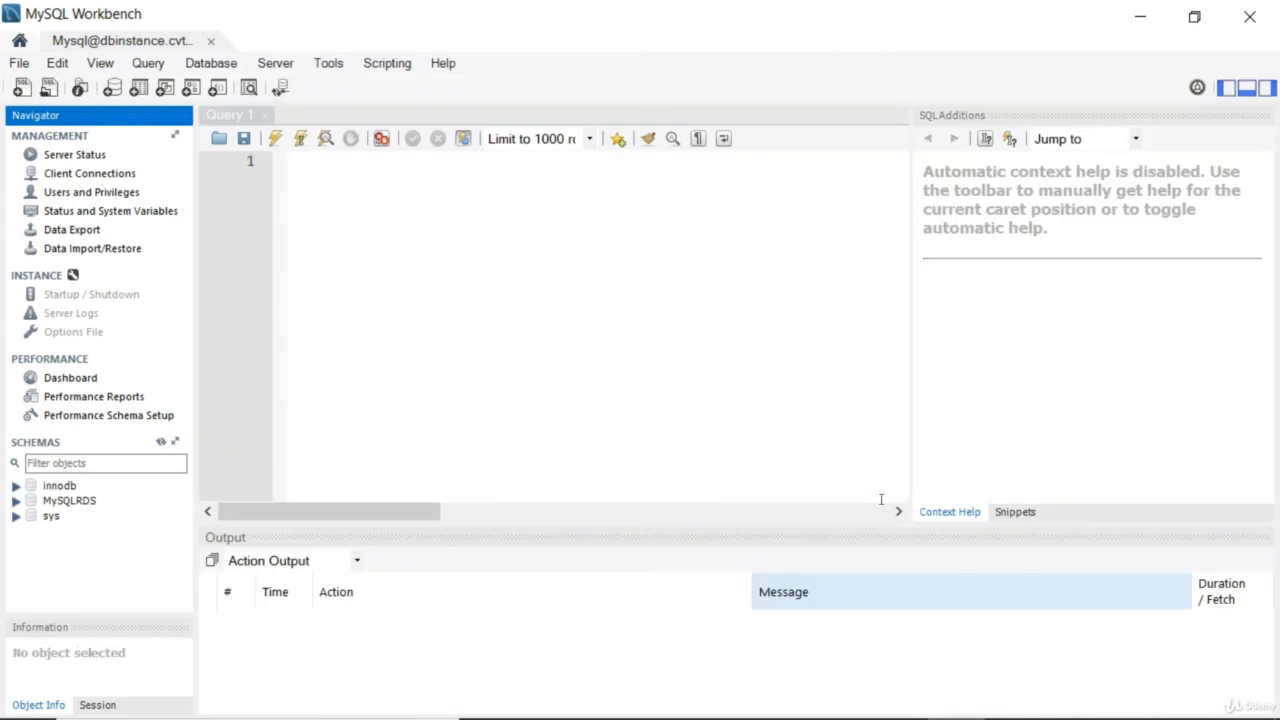
Expand the MySQLRDS schema and examine its tables, views, stored procedures and functions.
click(702, 365)
click(172, 458)
click(16, 500)
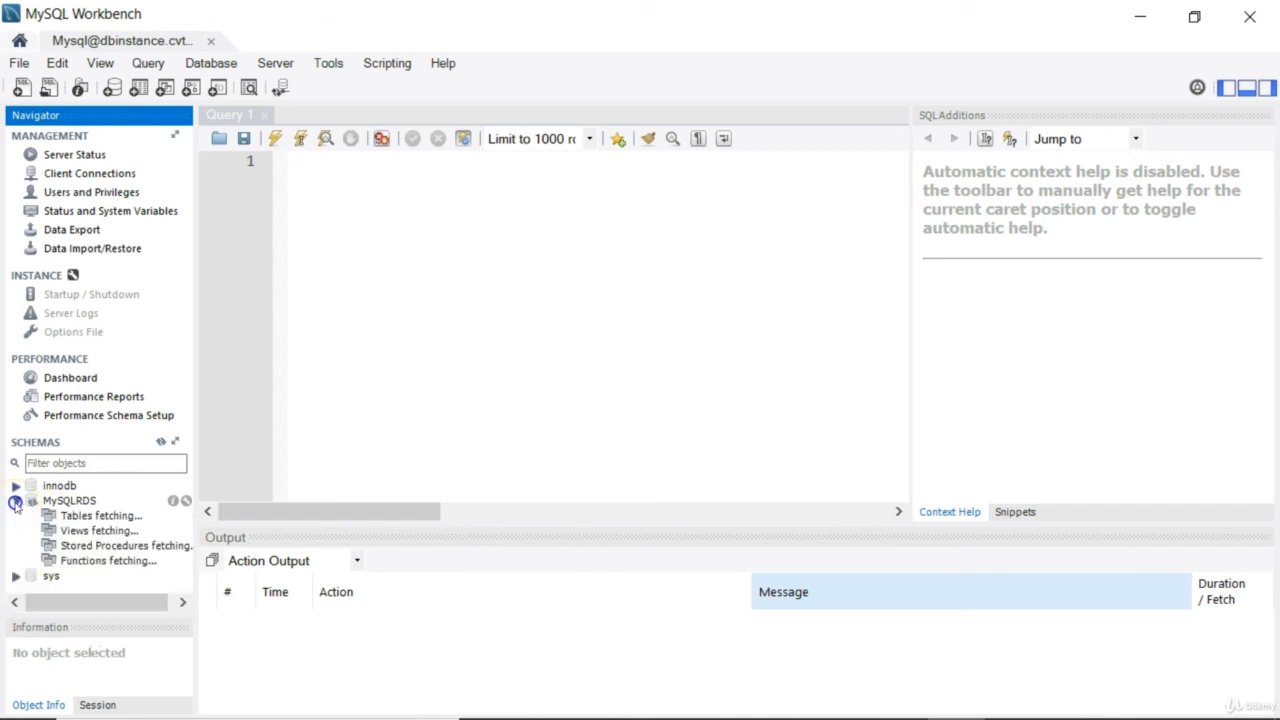
click(76, 500)
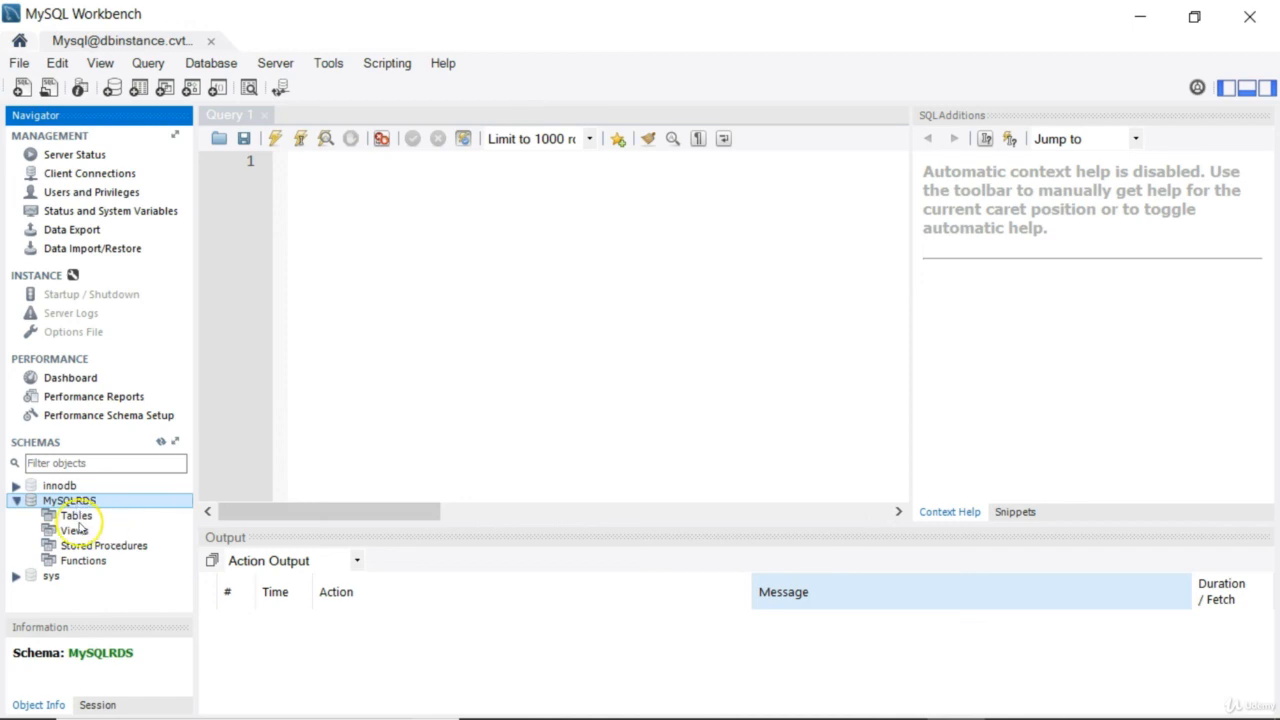
click(78, 517)
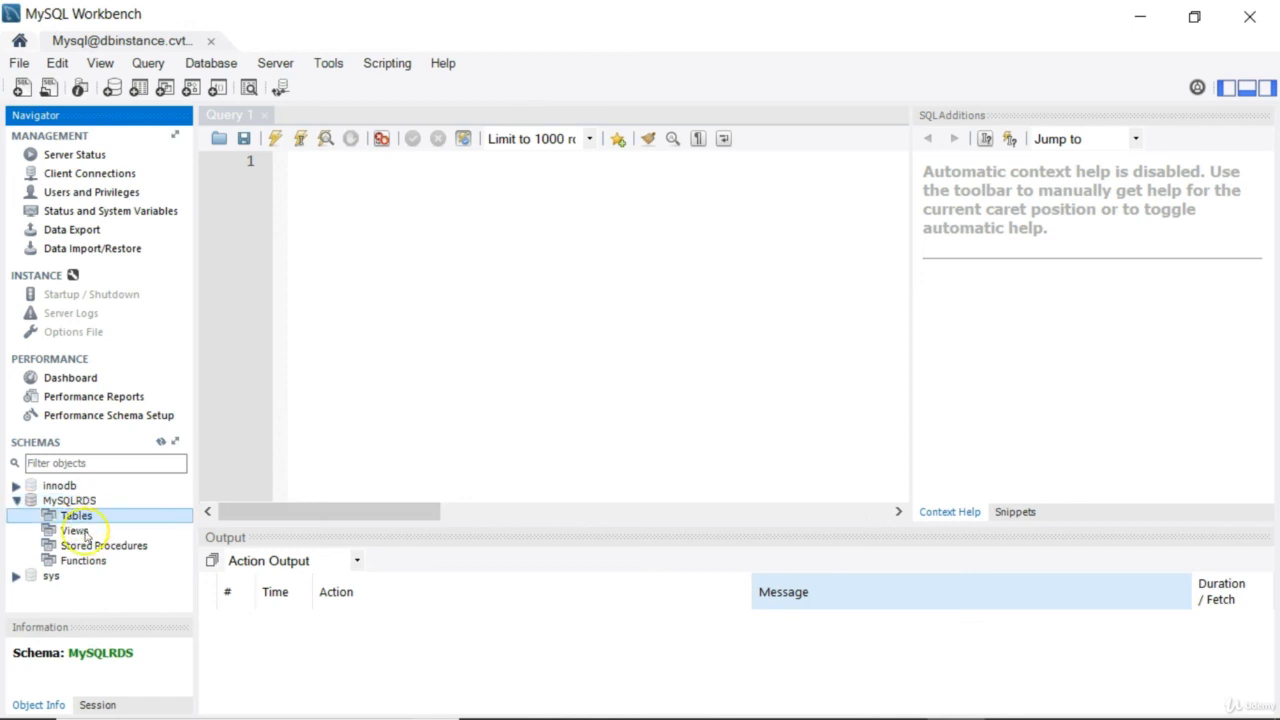
click(83, 532)
click(100, 545)
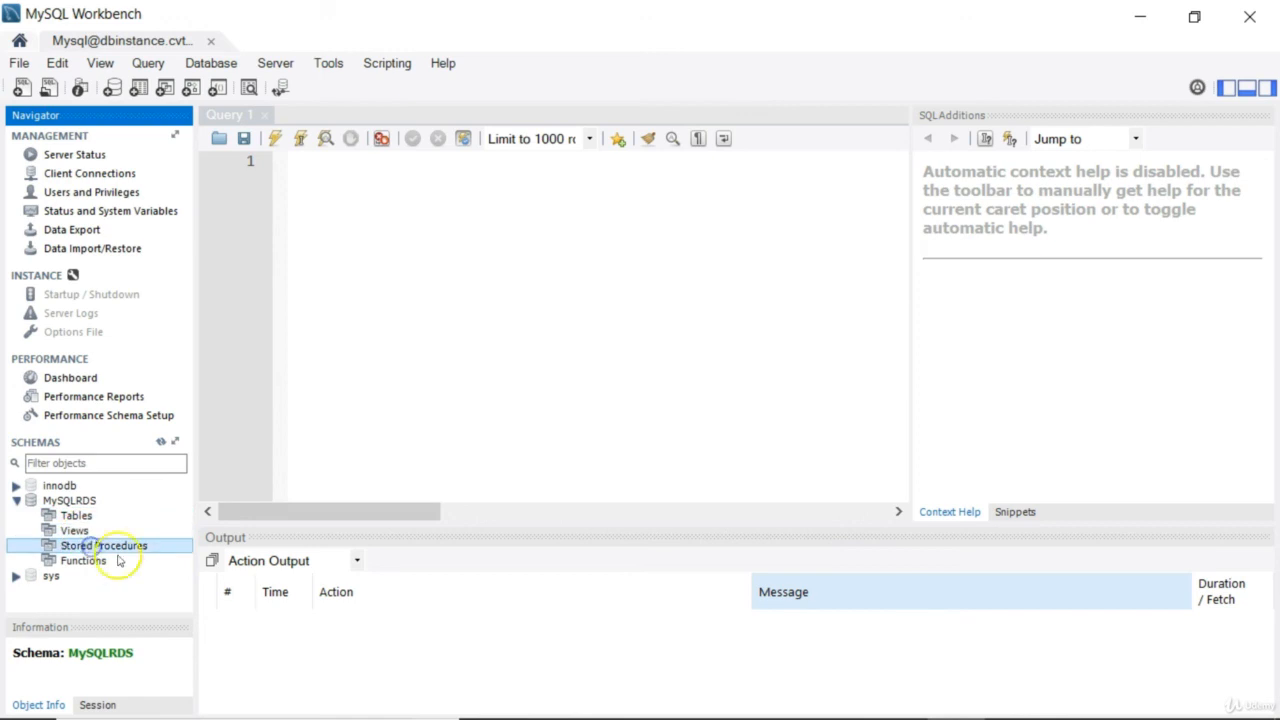
click(85, 560)
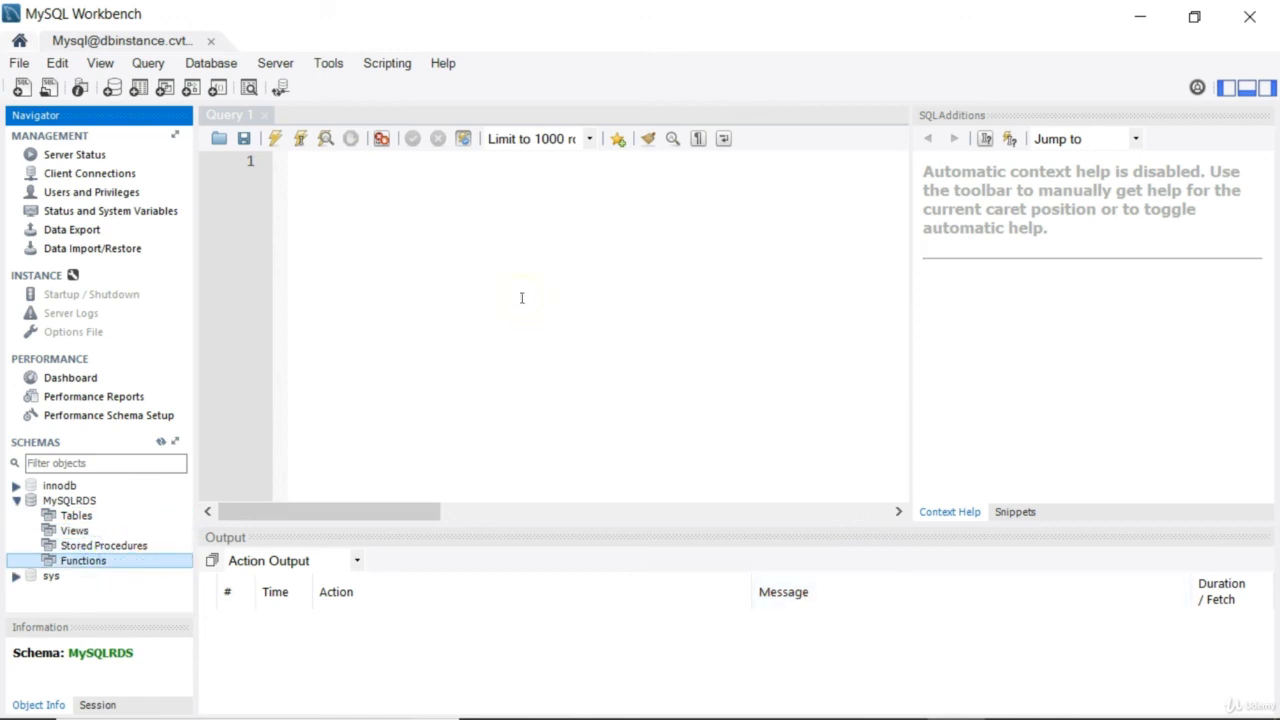
click(393, 274)
click(359, 276)
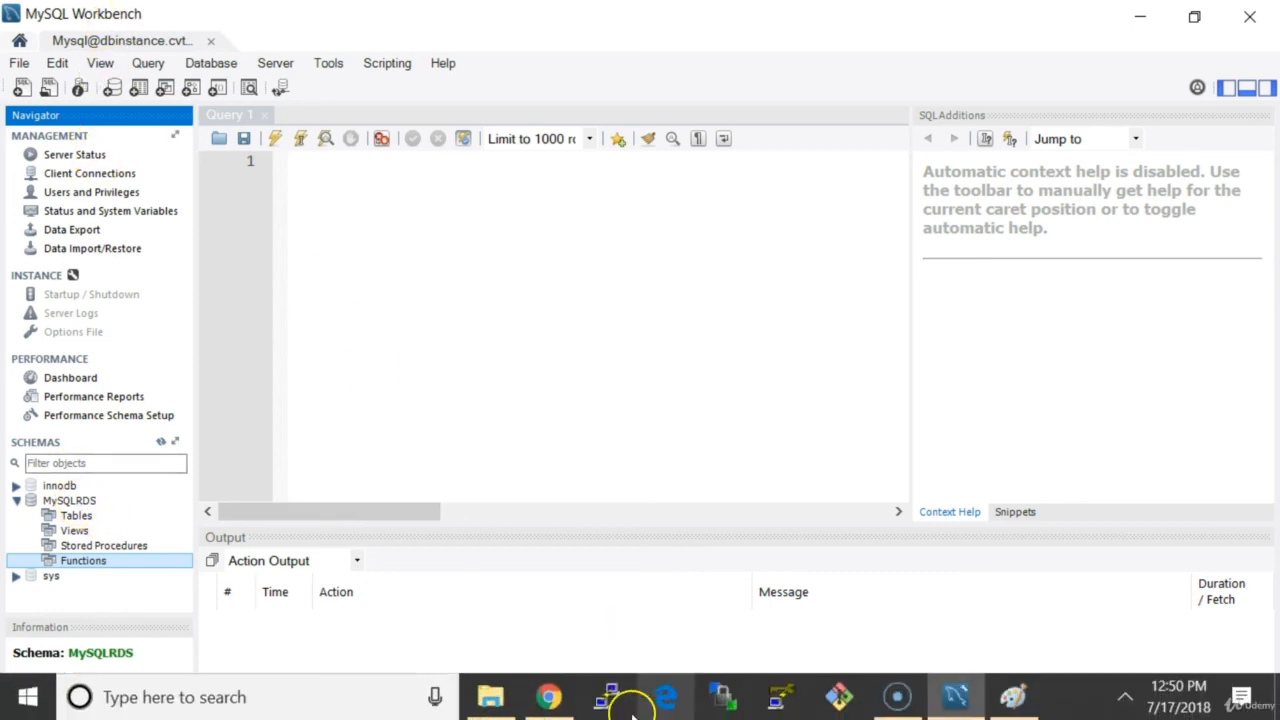
Switch to the AWS console in Chrome and reopen the details of dbinstance from the RDS instances list.
click(557, 709)
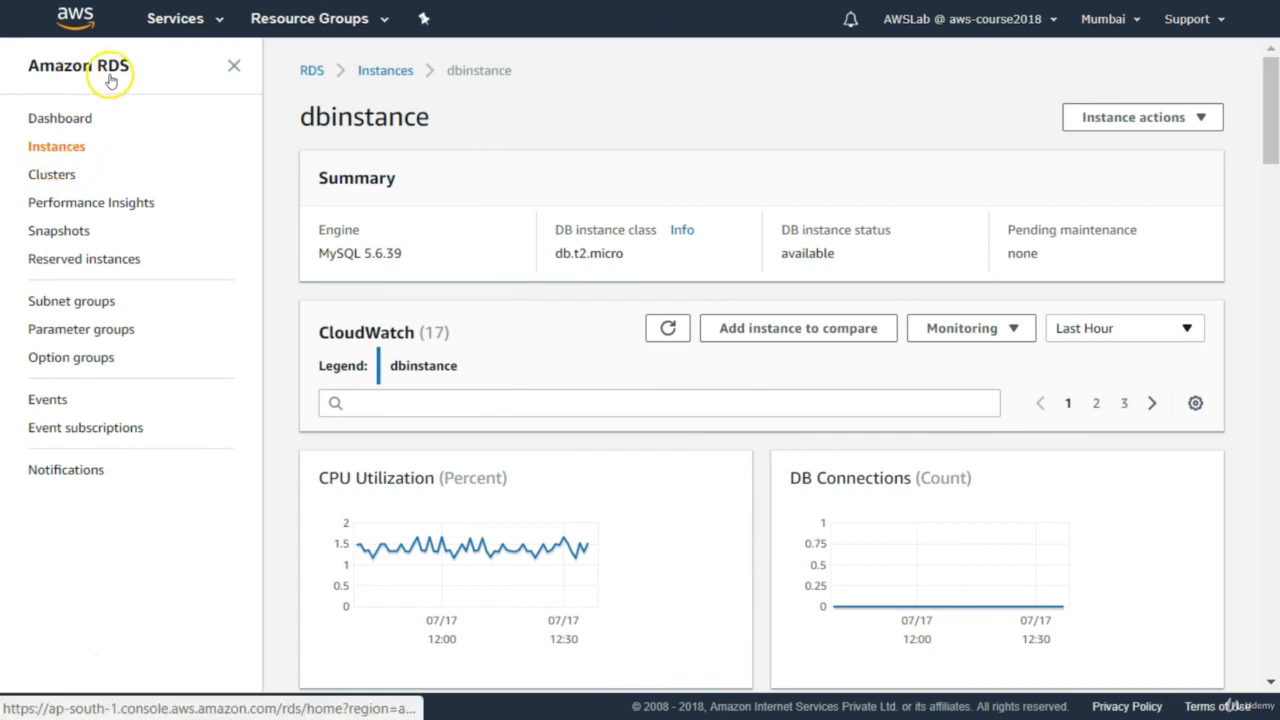
click(77, 156)
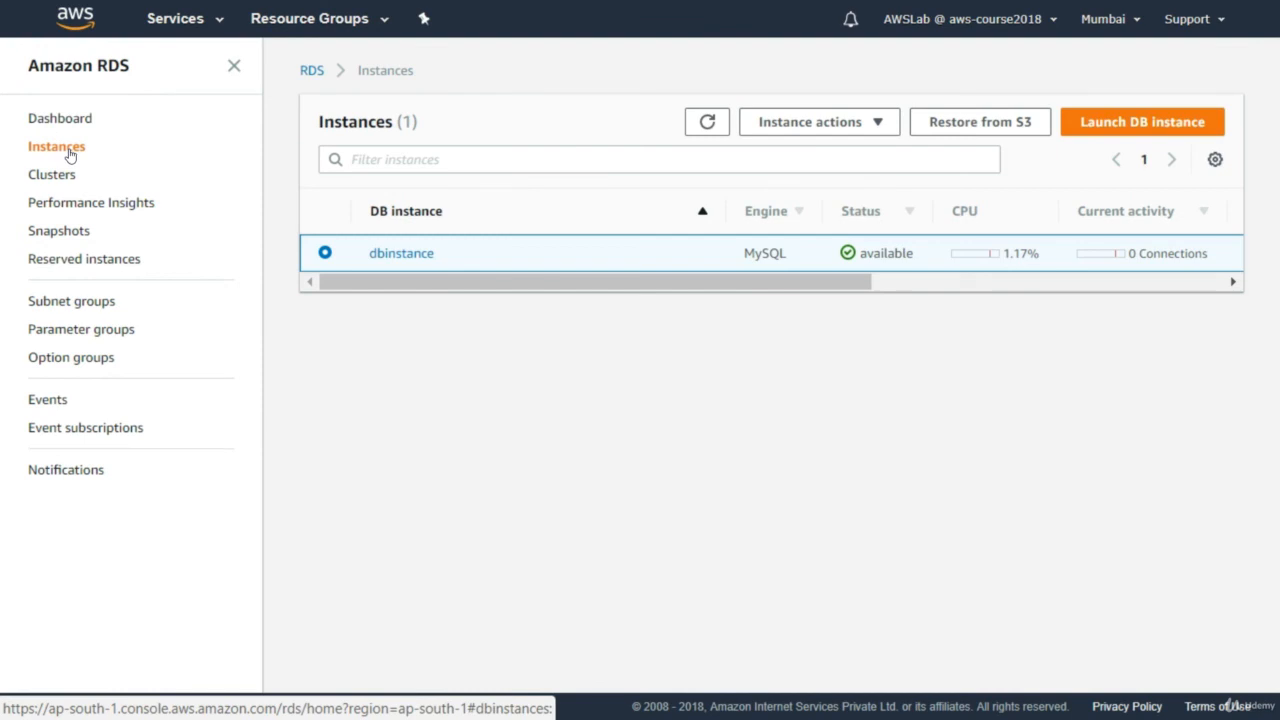
click(390, 257)
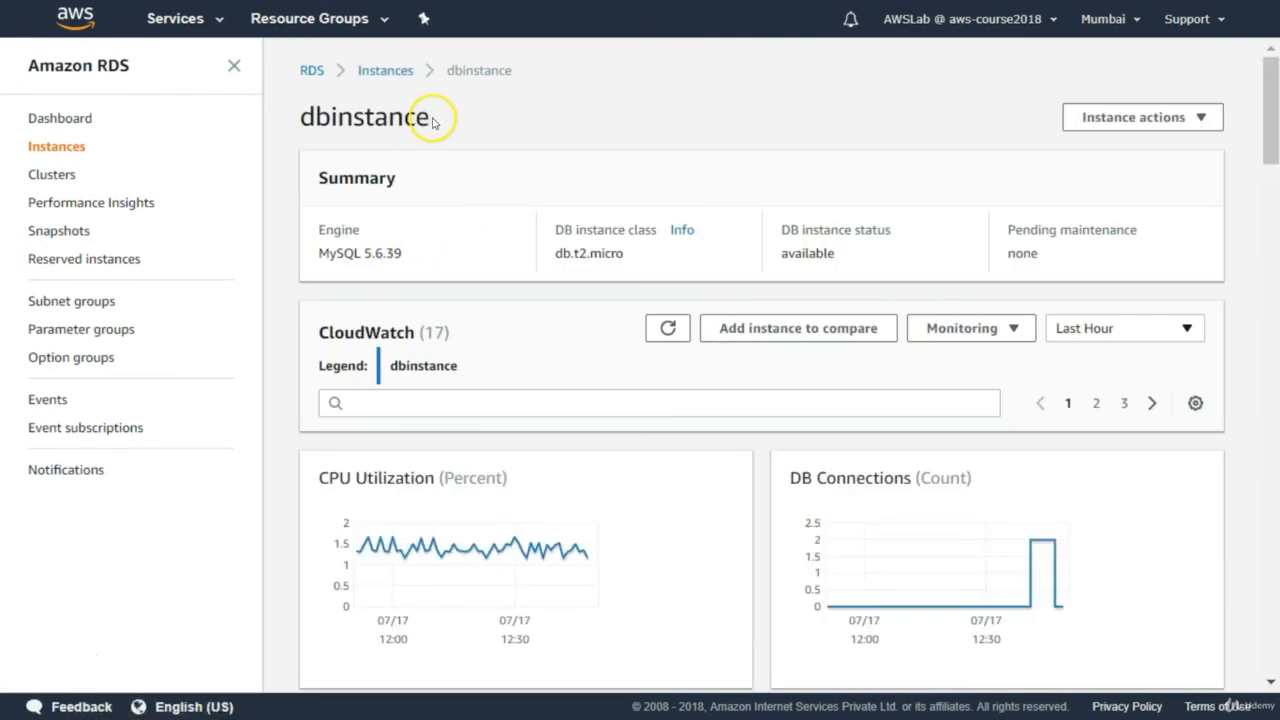
drag(432, 118, 297, 121)
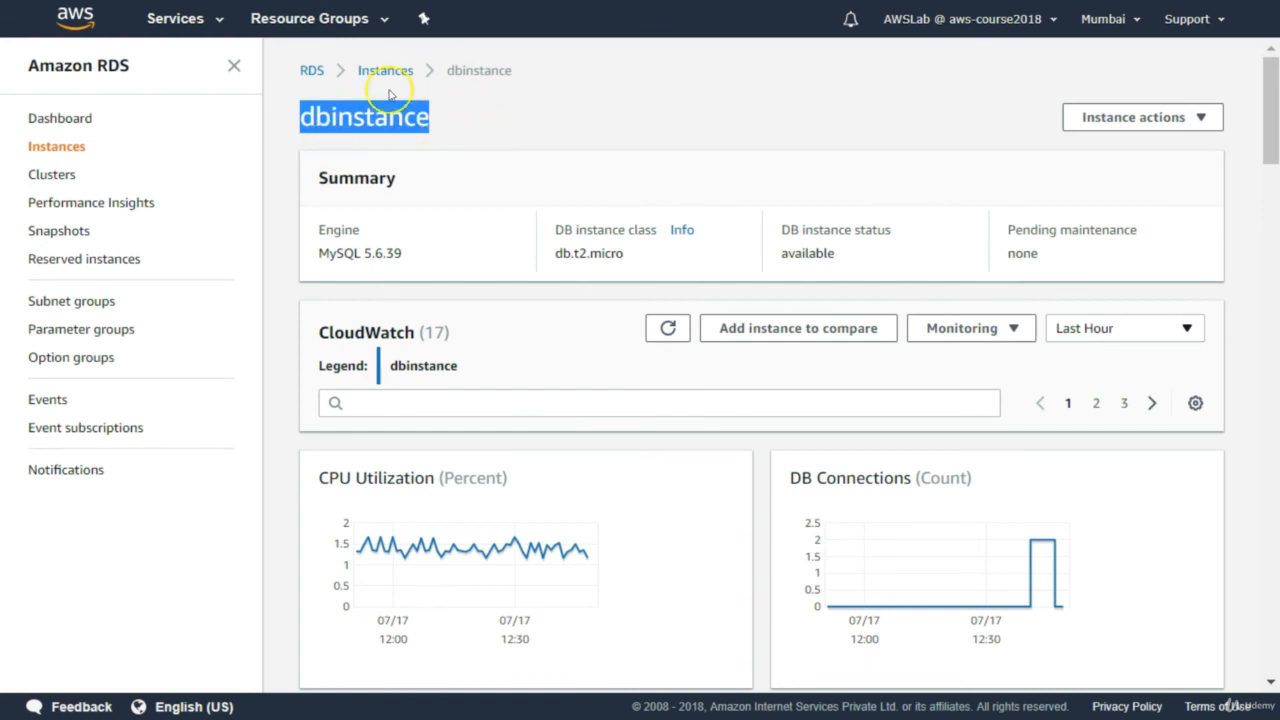
click(467, 112)
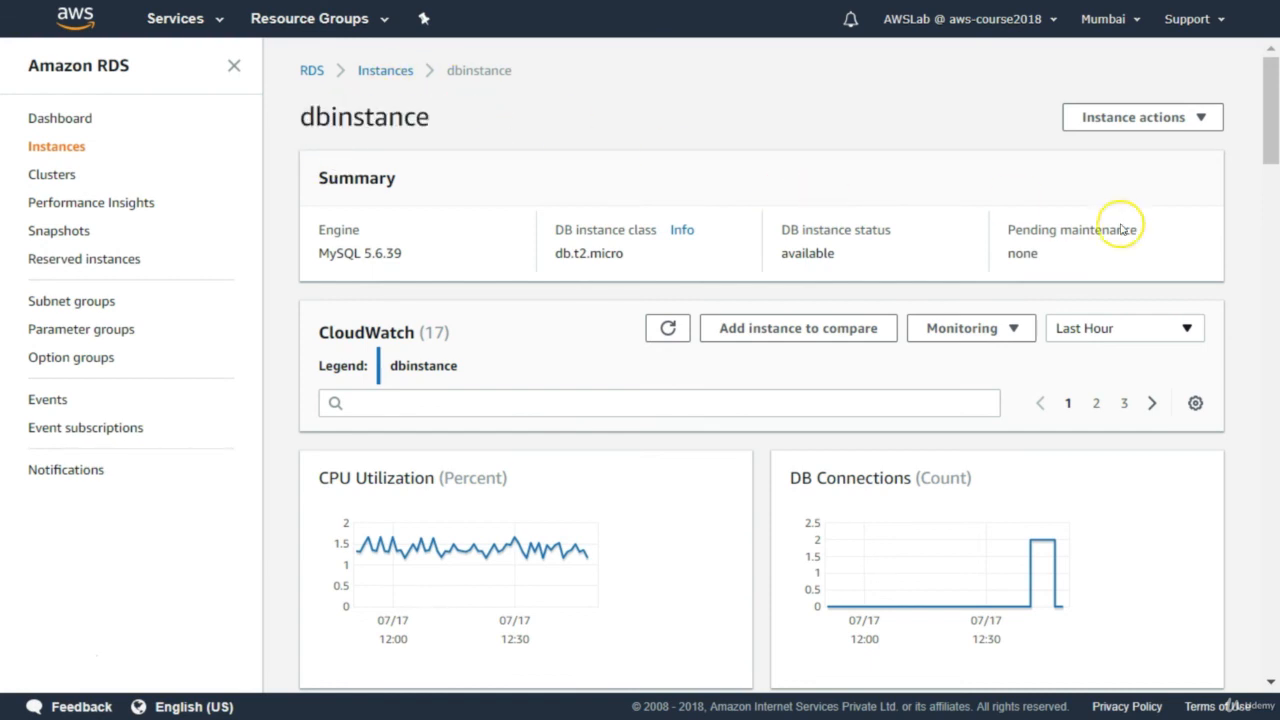
Look up the DB name in the instance's configuration details and match it to the MySQLRDS schema in MySQL Workbench.
drag(1267, 138, 1246, 411)
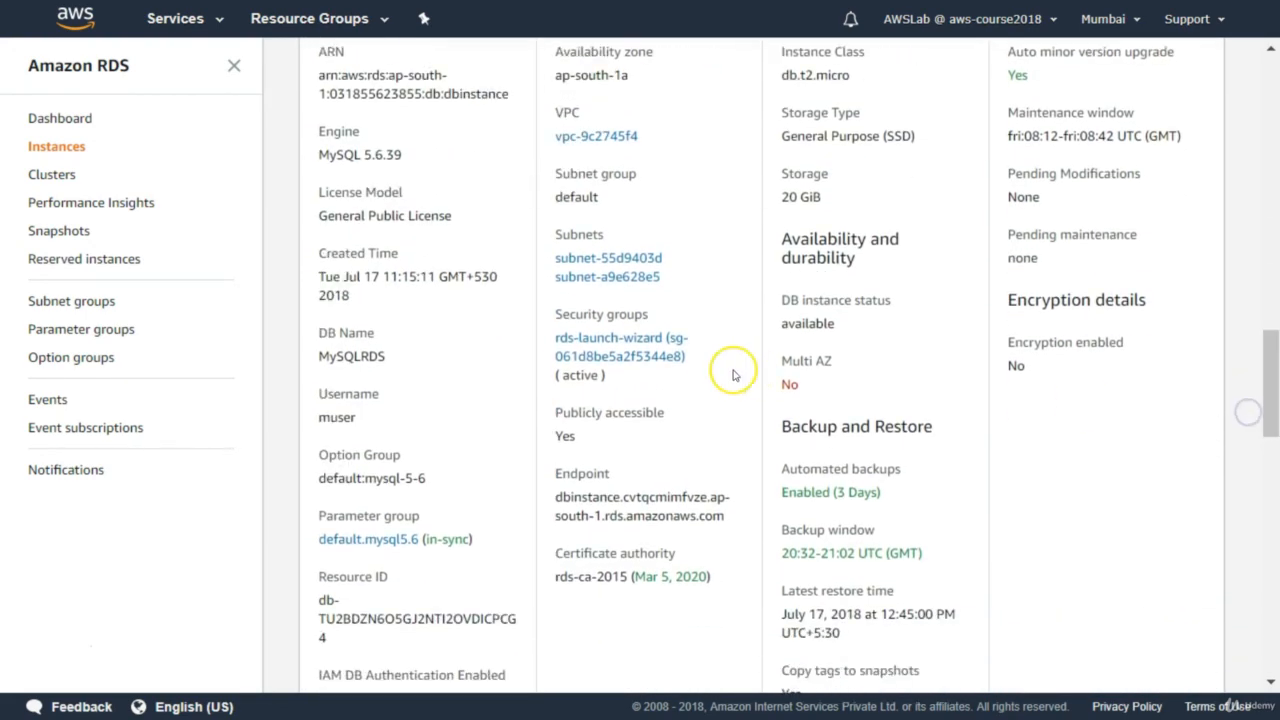
drag(385, 356, 320, 357)
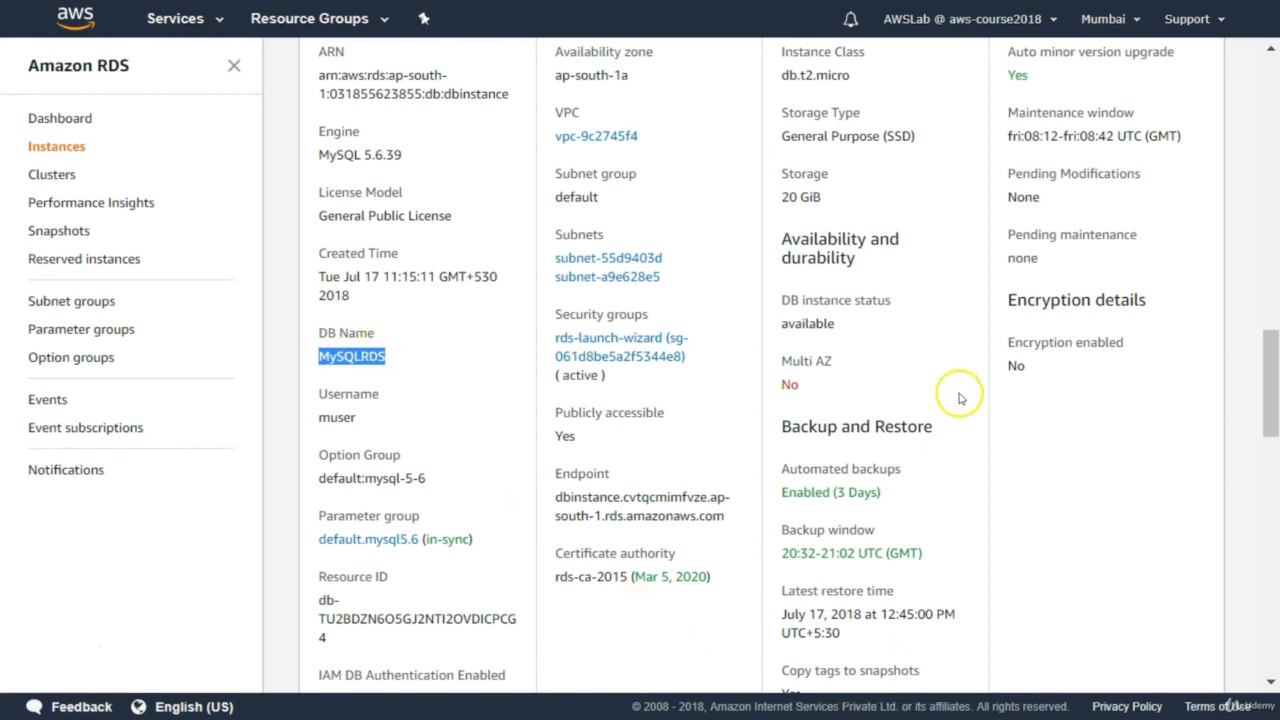
key(alt+Tab)
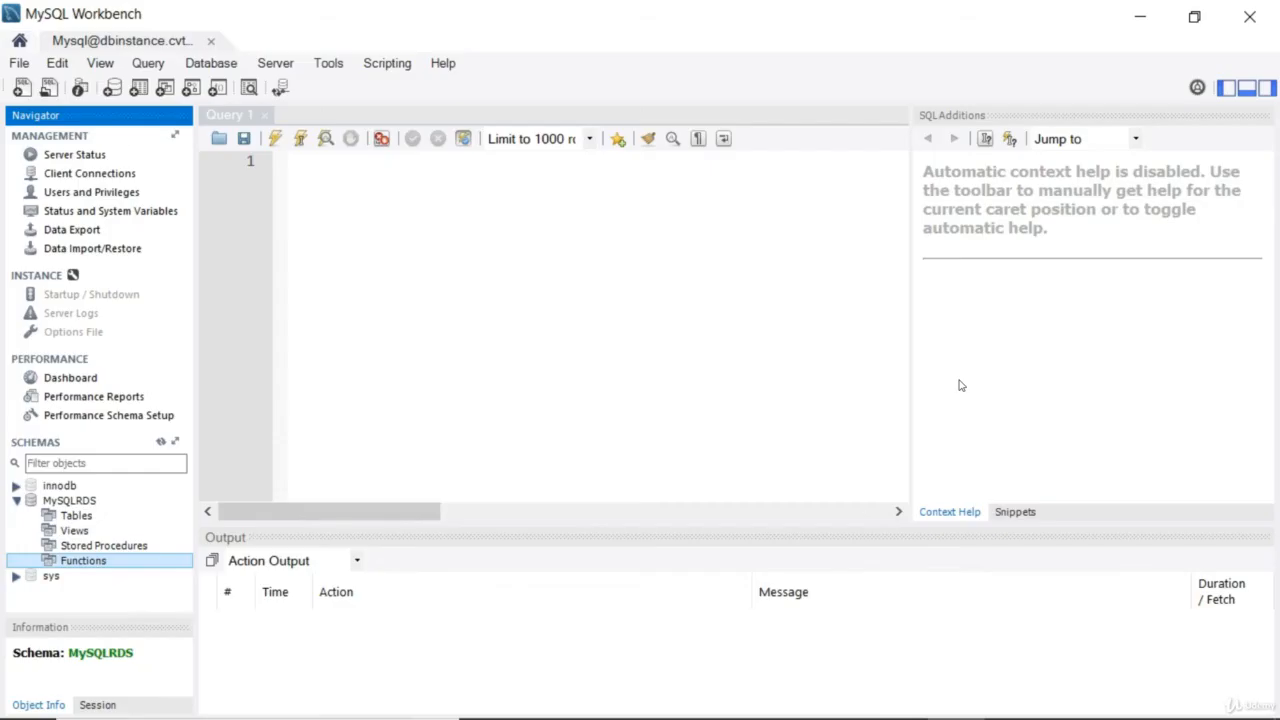
click(80, 503)
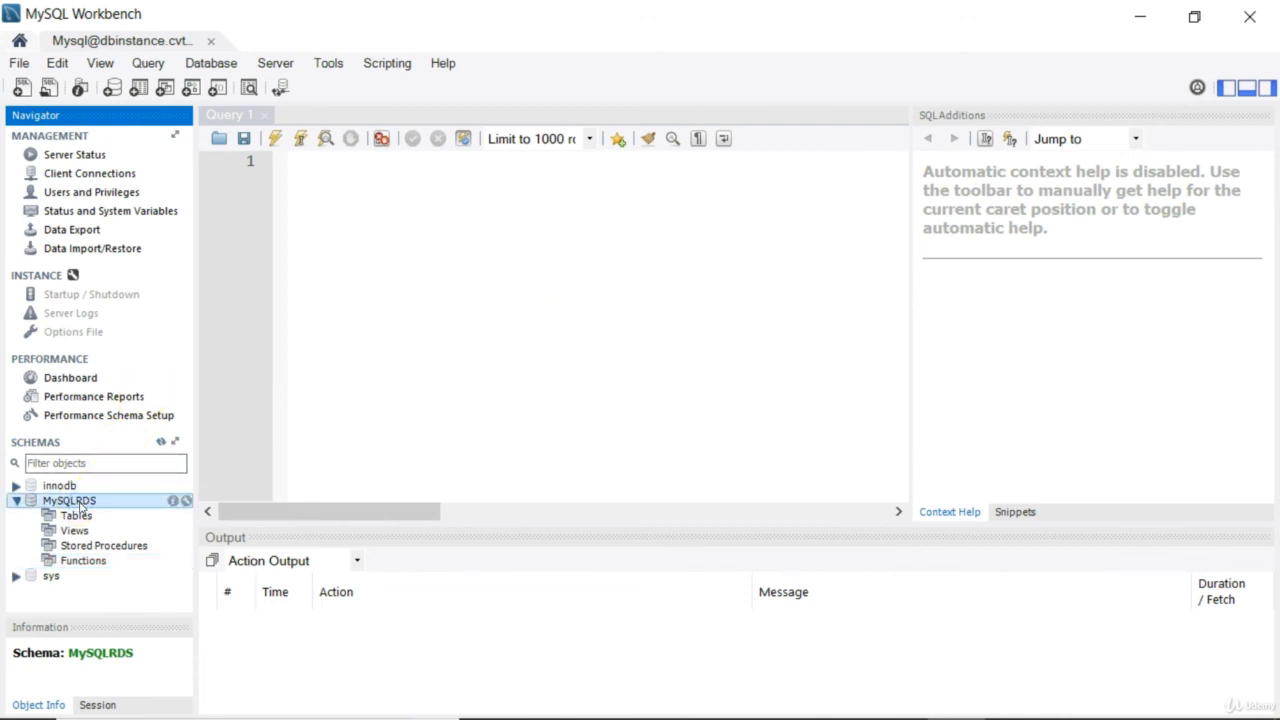